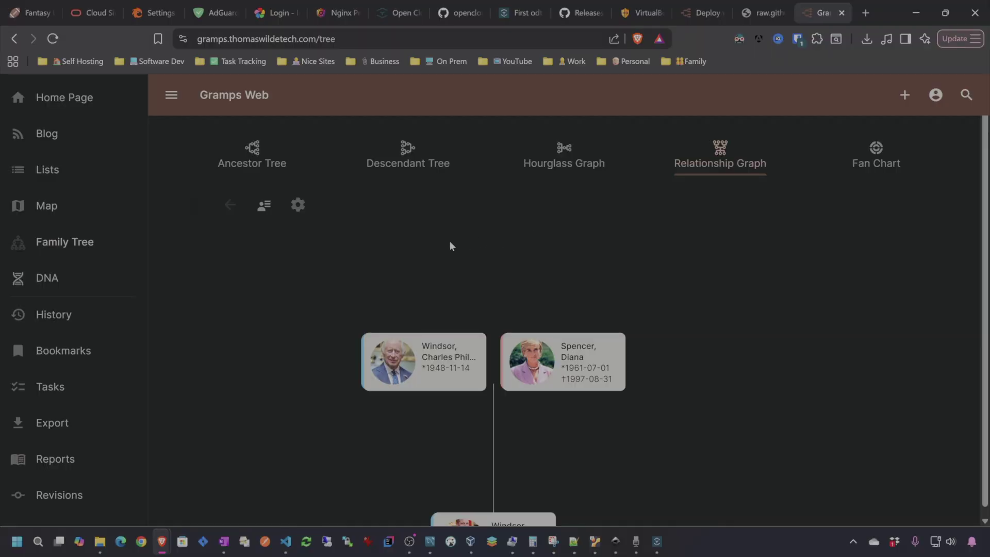
# - Close Diana Spencer's Edit Person pane on the relationship graph, then open a new browser tab
pyautogui.scroll(-5, 530, 264)
pyautogui.scroll(5, 534, 313)
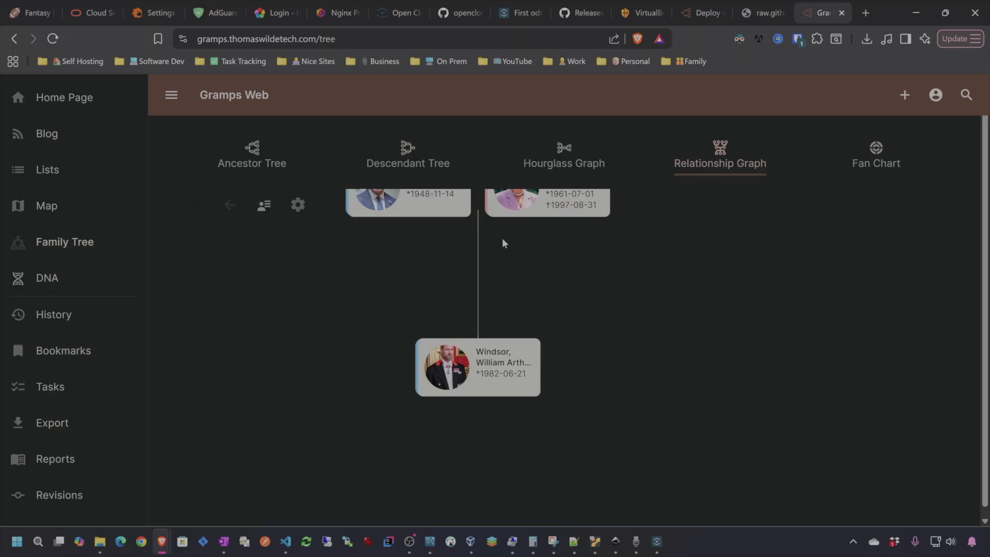
pyautogui.scroll(1, 514, 251)
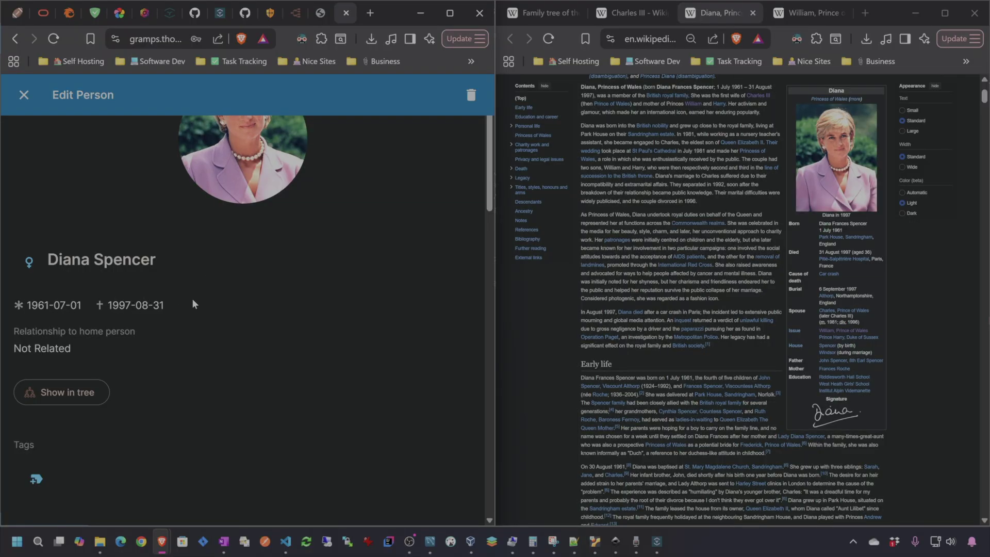
pyautogui.scroll(2, 194, 304)
pyautogui.click(22, 95)
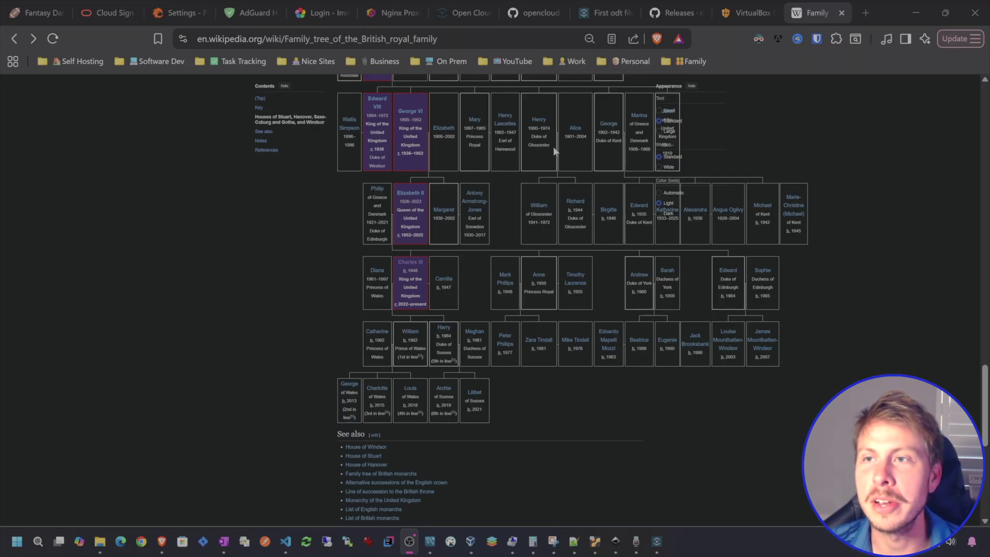
pyautogui.click(867, 14)
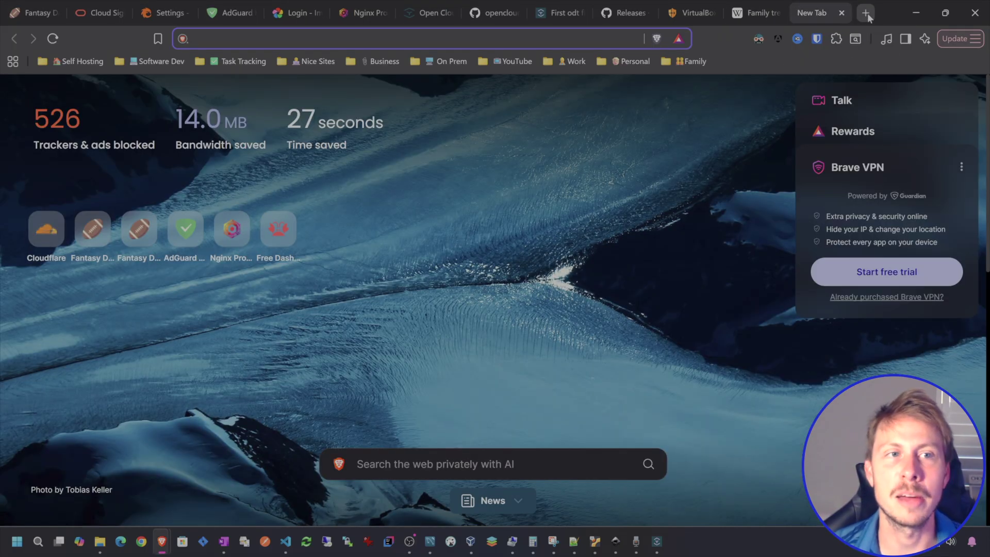
# - Search grampsweb and go to grampsweb.org's Install/Setup 'Deploy with Docker' guide
pyautogui.write('gramps')
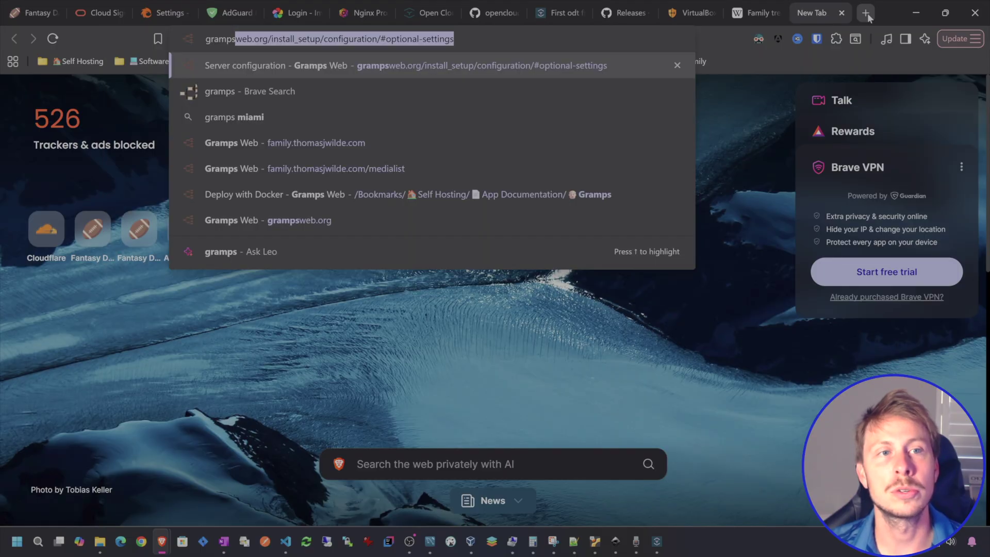
pyautogui.write('web')
pyautogui.press('Delete')
pyautogui.press('Return')
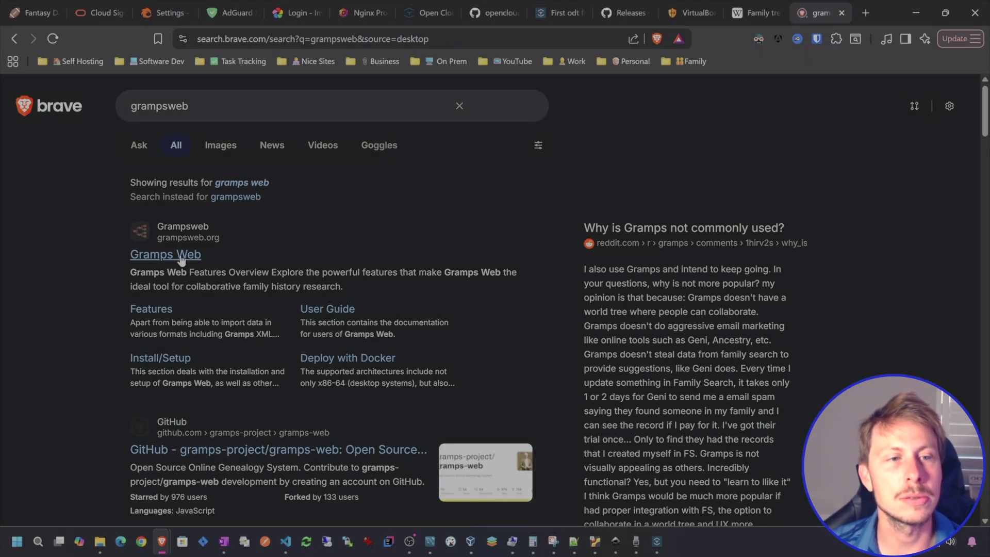
pyautogui.click(181, 258)
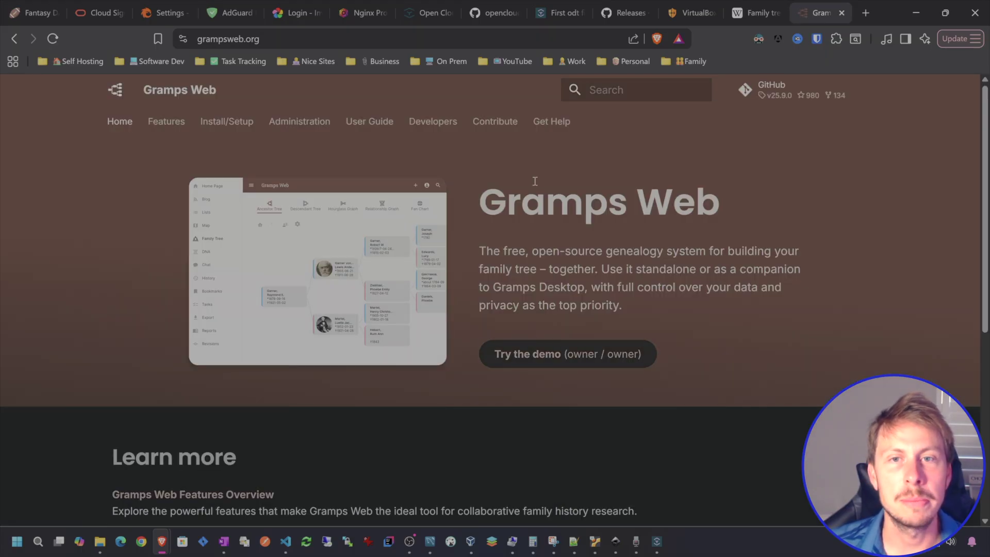
pyautogui.click(230, 121)
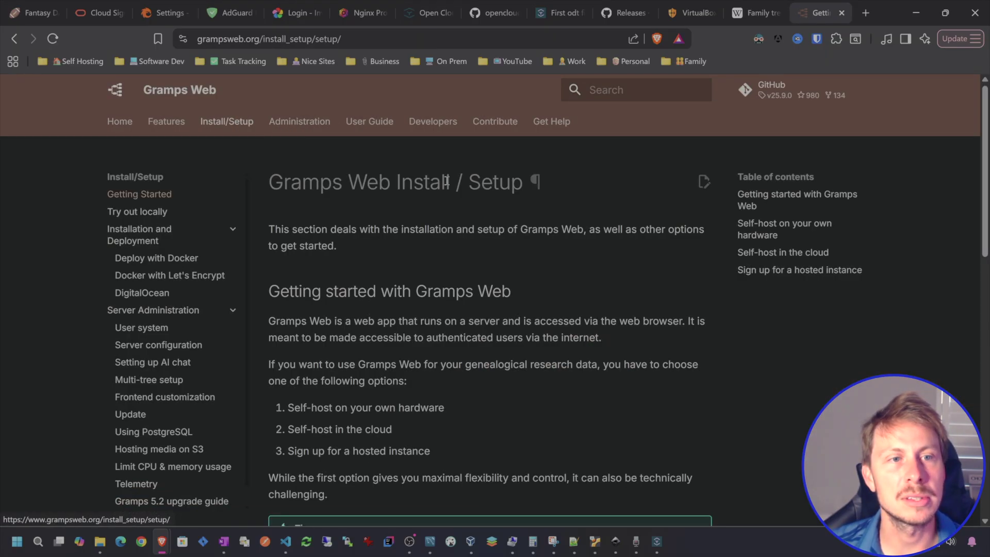
pyautogui.click(178, 258)
# - Open the raw example docker-compose.yml in its own tab and select all of it
pyautogui.scroll(-4, 520, 208)
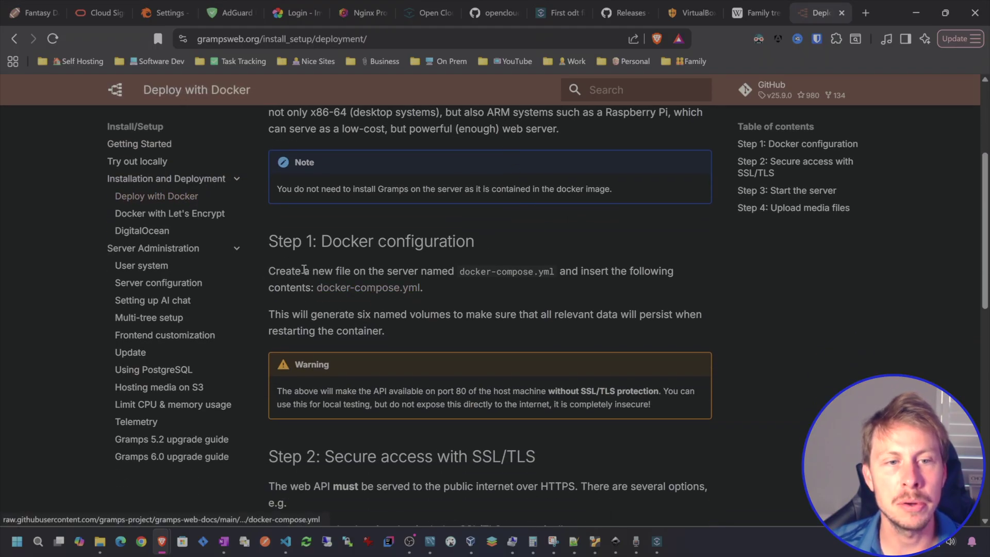
pyautogui.middleClick(382, 291)
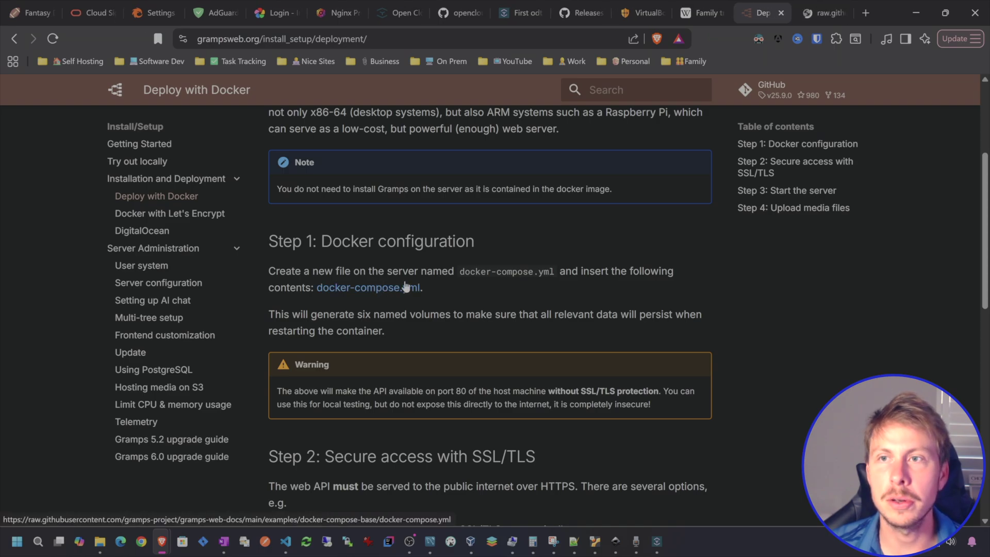
pyautogui.click(824, 16)
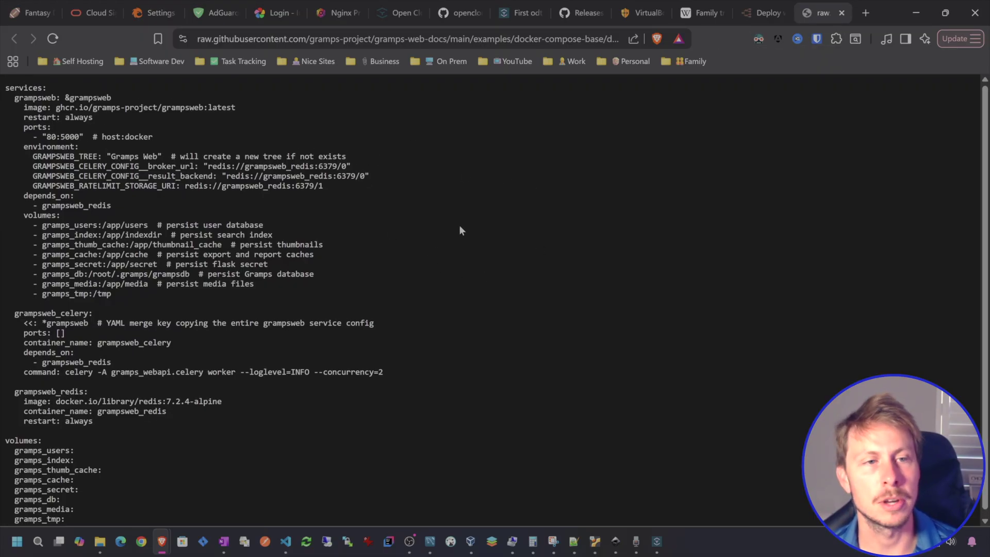
pyautogui.hotkey('ctrl', 'a')
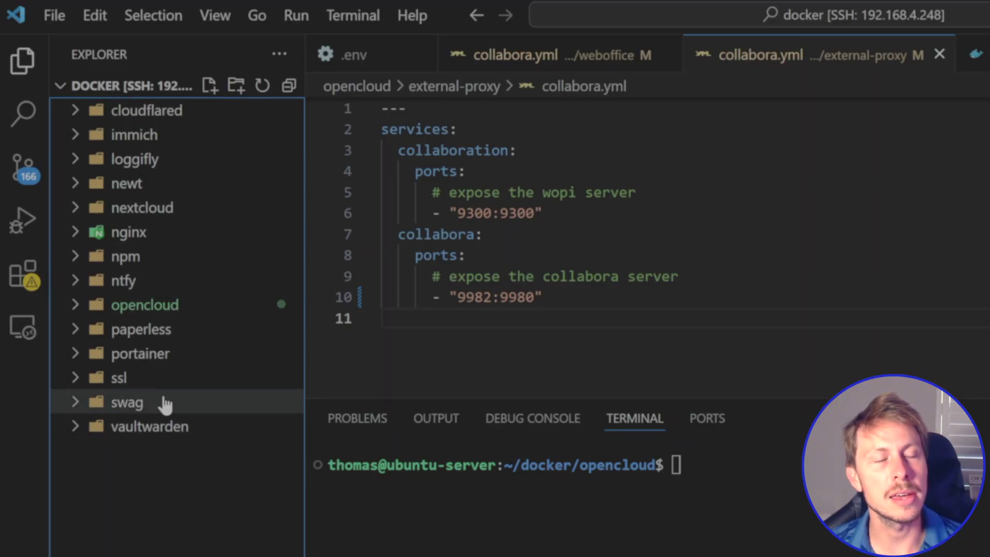
# - Create a new folder named gramps in the docker workspace
pyautogui.click(236, 85)
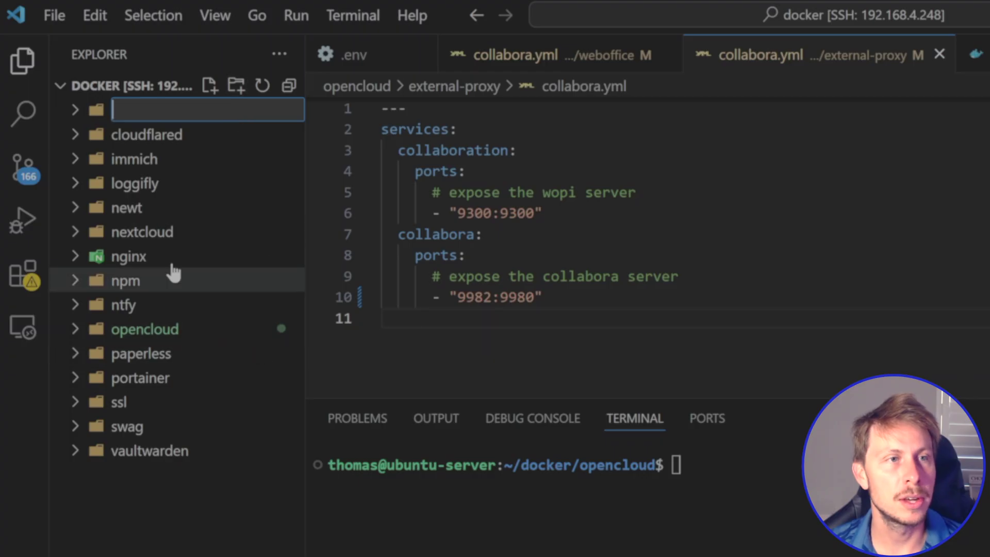
pyautogui.write('gramps')
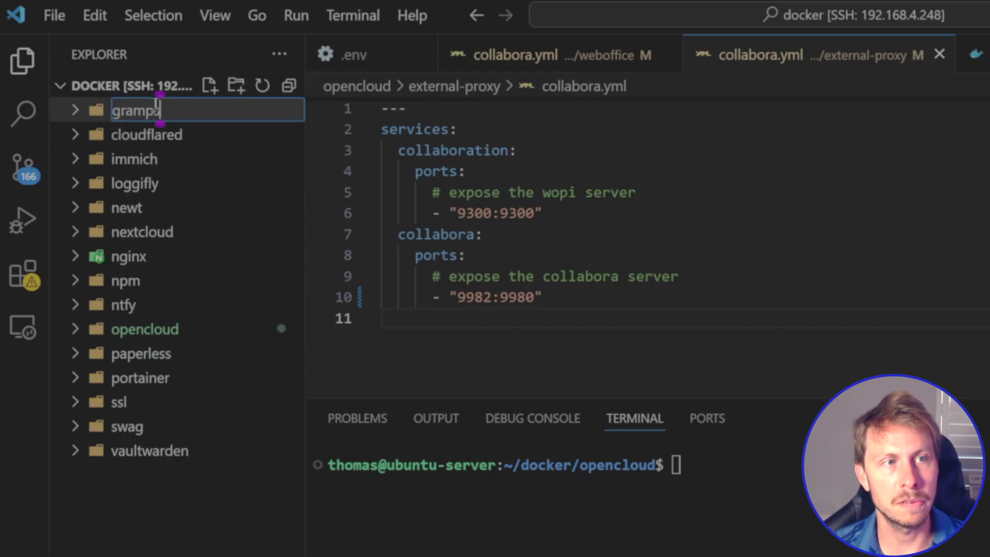
pyautogui.press('Return')
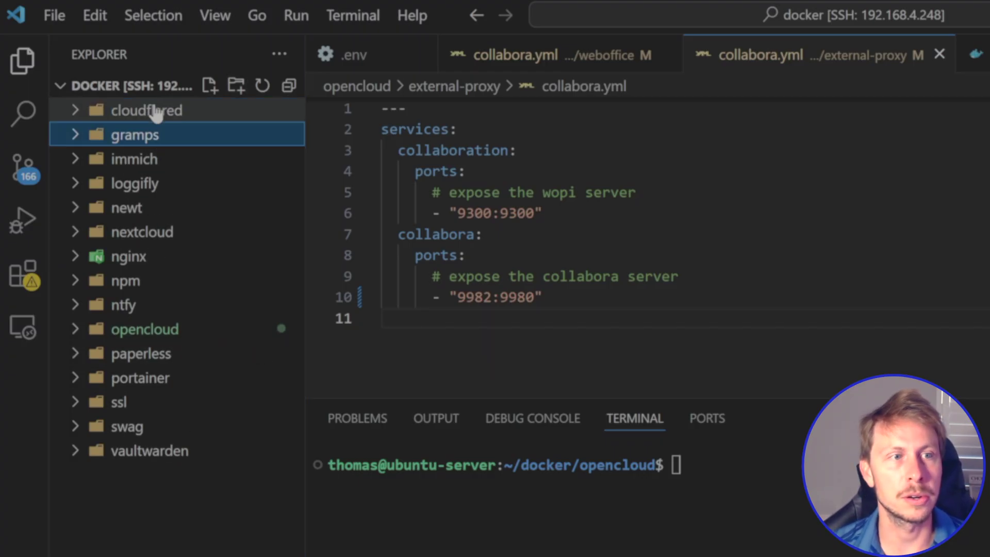
# - Add docker-compose.yml inside gramps and paste the Gramps Web compose configuration into it
pyautogui.rightClick(129, 137)
pyautogui.click(231, 162)
pyautogui.write('doc')
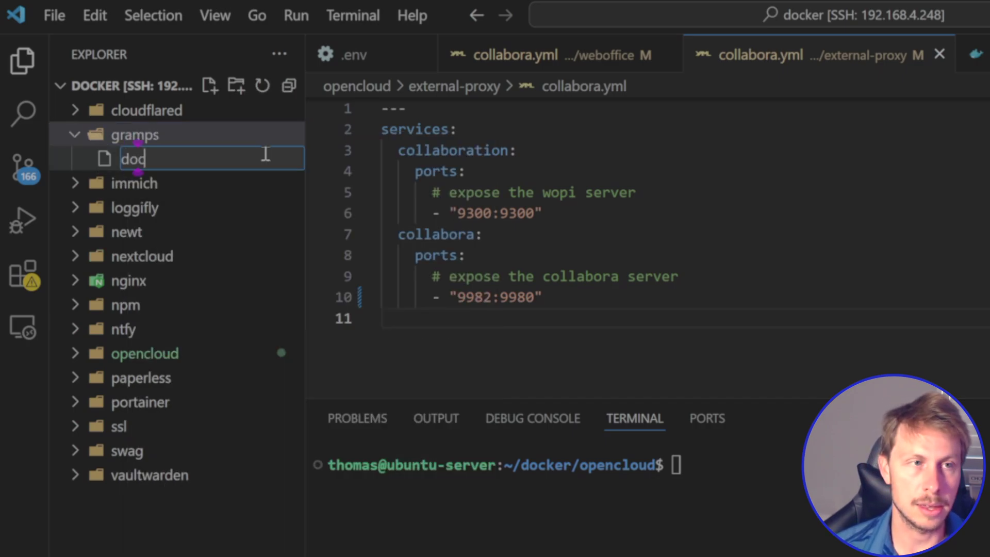
pyautogui.write('ker-compose.ym.')
pyautogui.press('Return')
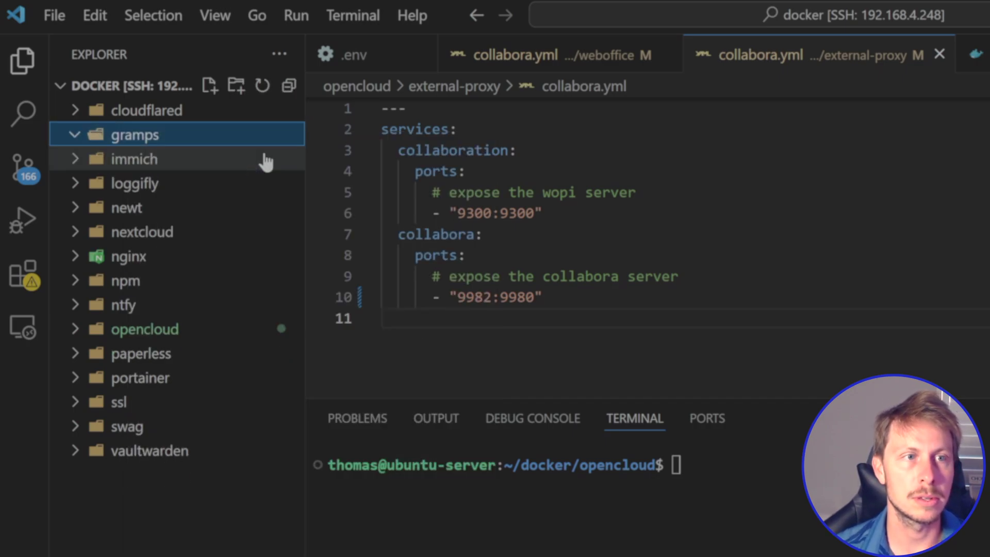
pyautogui.press('F2')
pyautogui.click(278, 164)
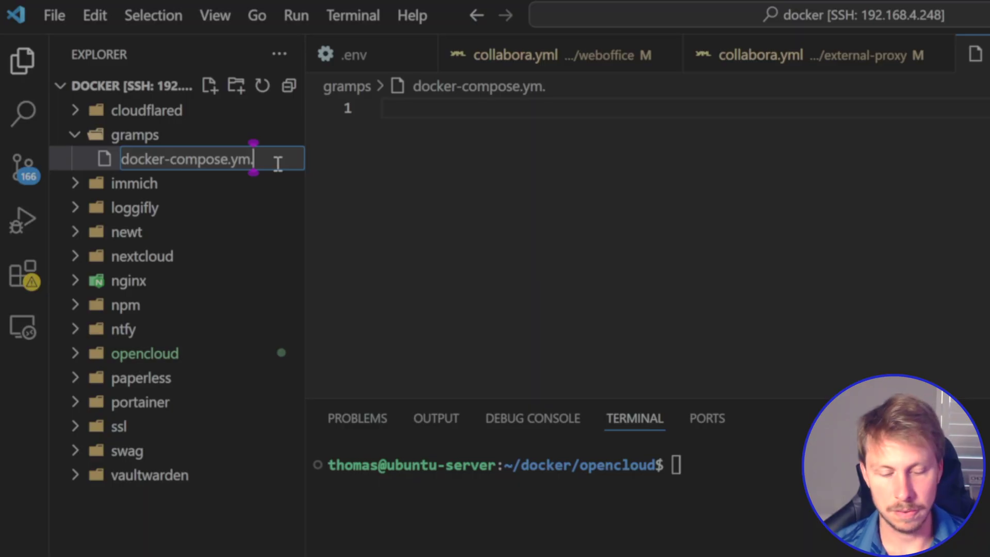
pyautogui.press('BackSpace')
pyautogui.write('l')
pyautogui.press('Return')
pyautogui.click(393, 122)
pyautogui.hotkey('ctrl', 'v')
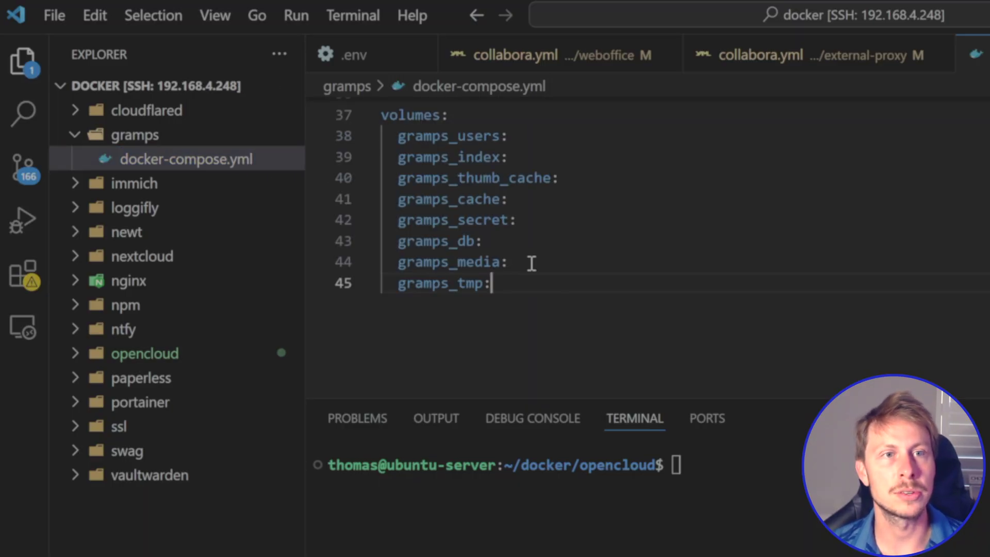
# - Scroll through the pasted compose file to review its contents
pyautogui.moveTo(515, 402); pyautogui.dragTo(516, 556)
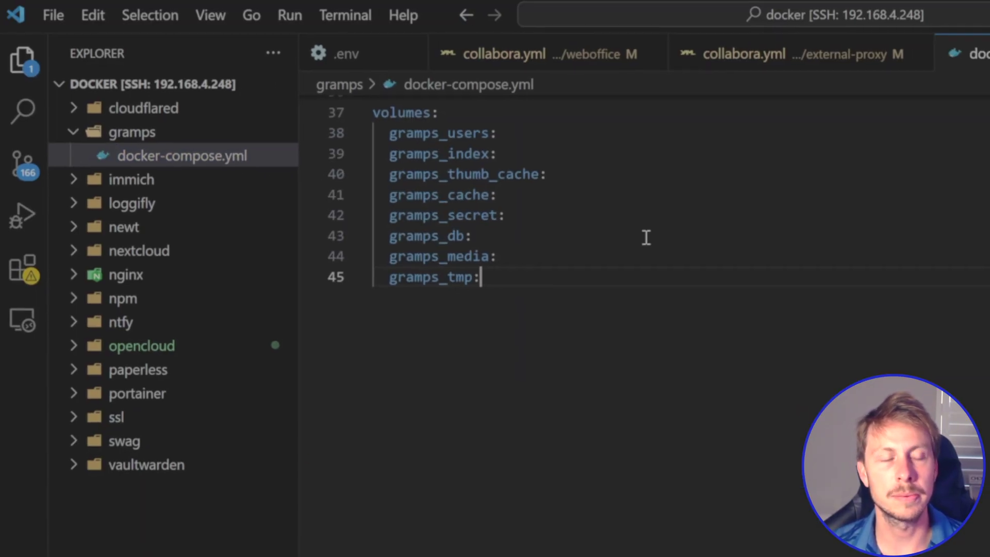
pyautogui.scroll(9, 645, 236)
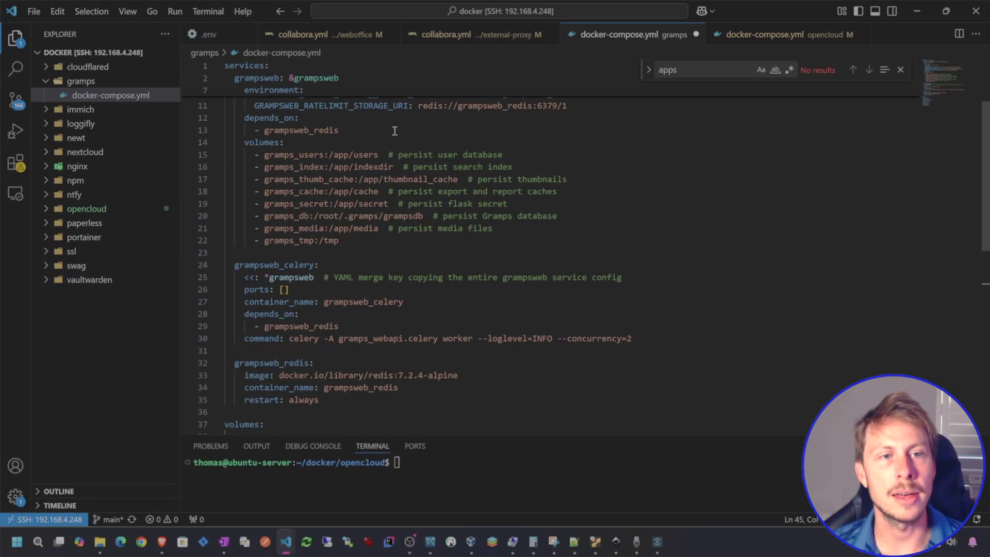
pyautogui.scroll(4, 395, 130)
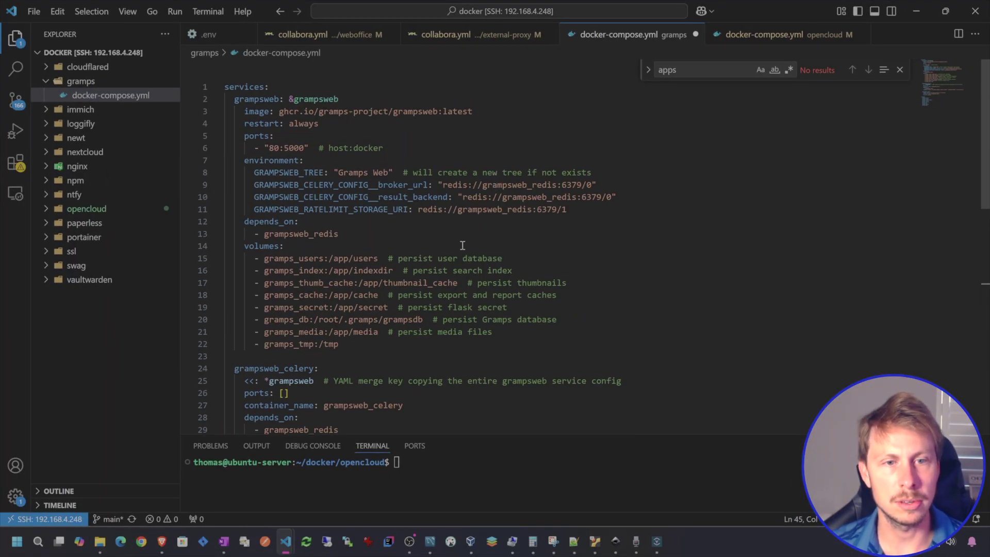
pyautogui.scroll(-3, 245, 284)
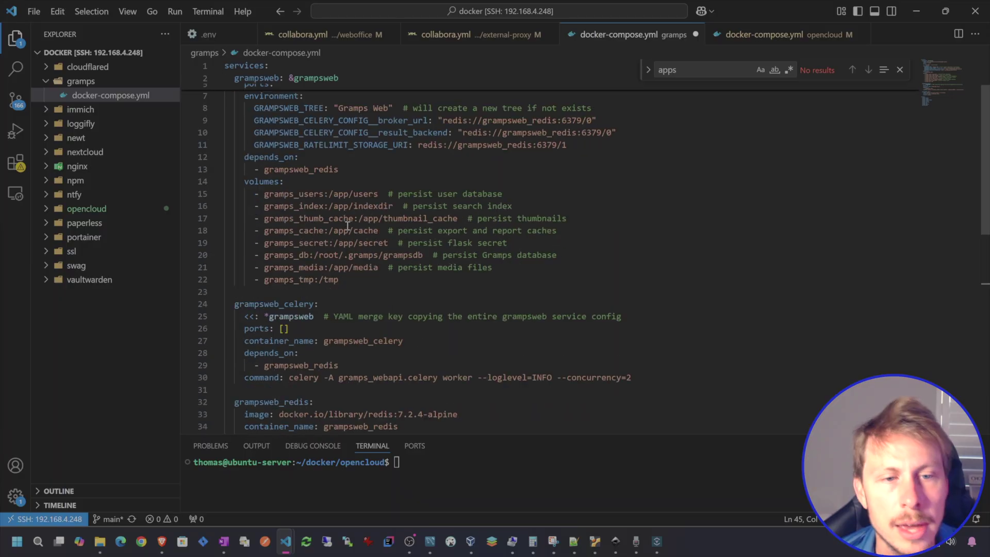
pyautogui.scroll(-5, 273, 170)
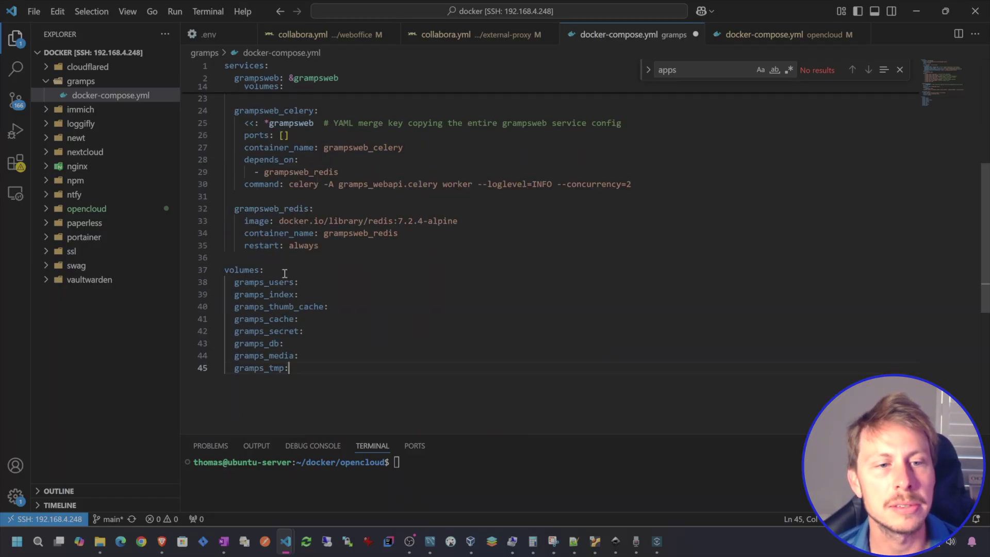
pyautogui.moveTo(300, 368); pyautogui.dragTo(204, 273)
pyautogui.scroll(5, 276, 162)
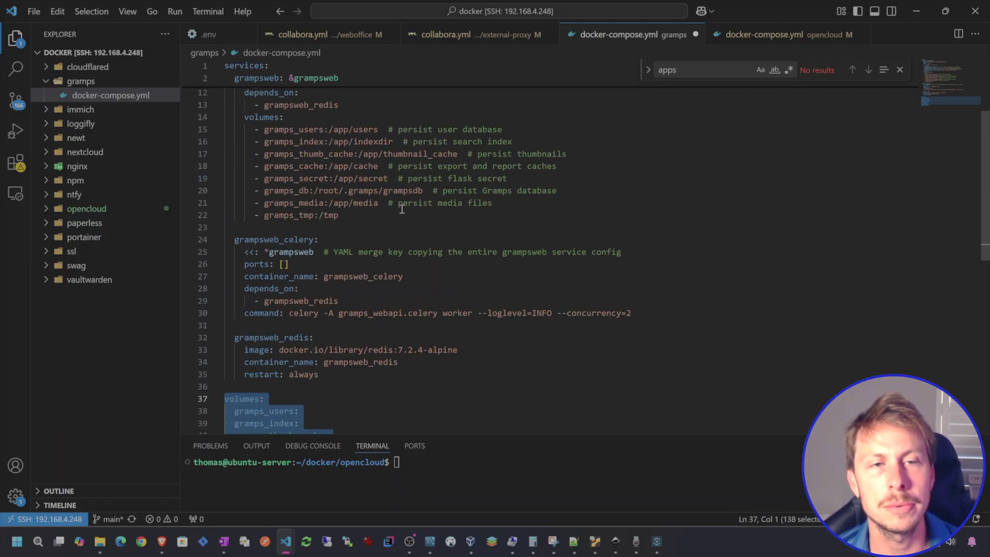
# - Prefix the volume paths on lines 15–22 with ./ so they become relative
pyautogui.click(265, 164)
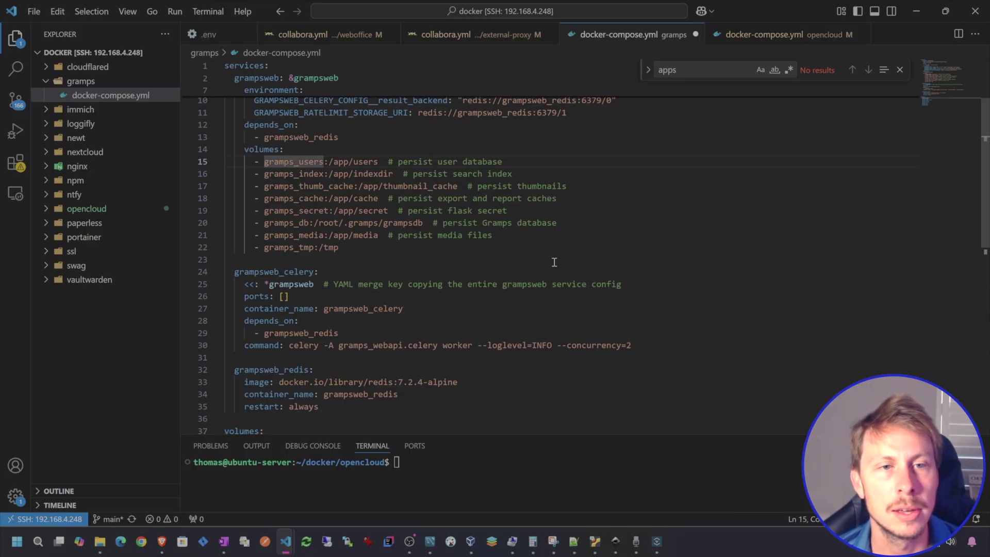
pyautogui.write('./')
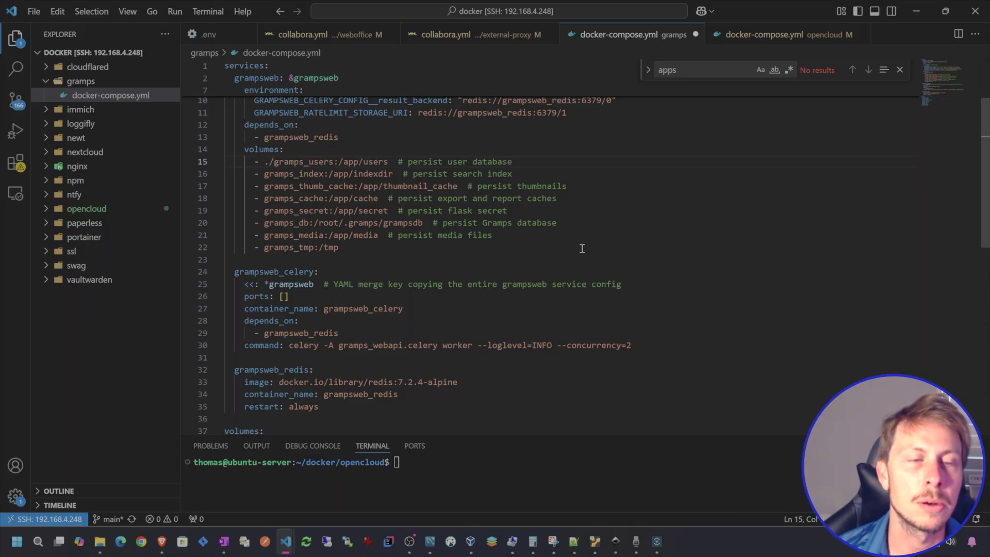
pyautogui.moveTo(273, 162); pyautogui.dragTo(265, 162)
pyautogui.hotkey('ctrl', 'c')
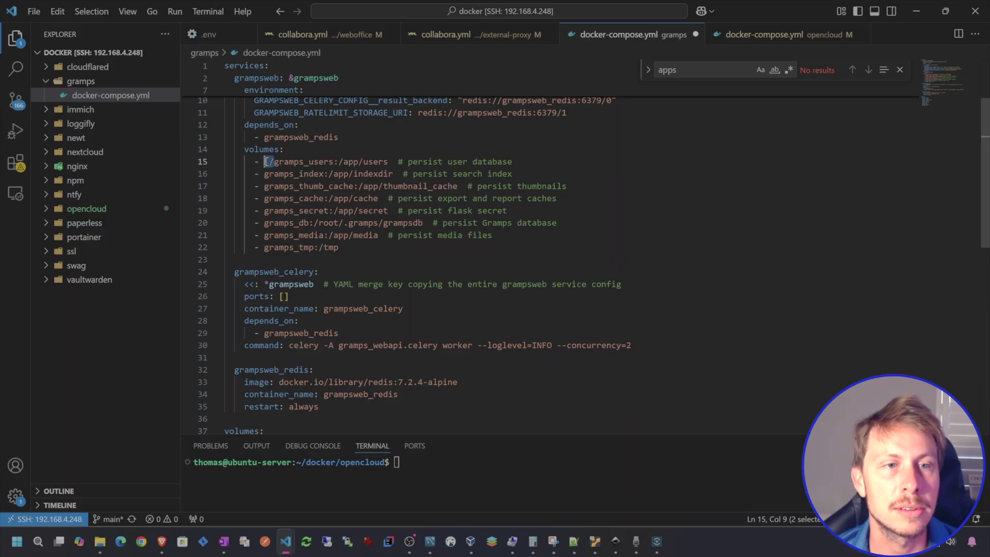
pyautogui.click(264, 174)
pyautogui.hotkey('ctrl', 'v')
pyautogui.click(265, 187)
pyautogui.hotkey('ctrl', 'v')
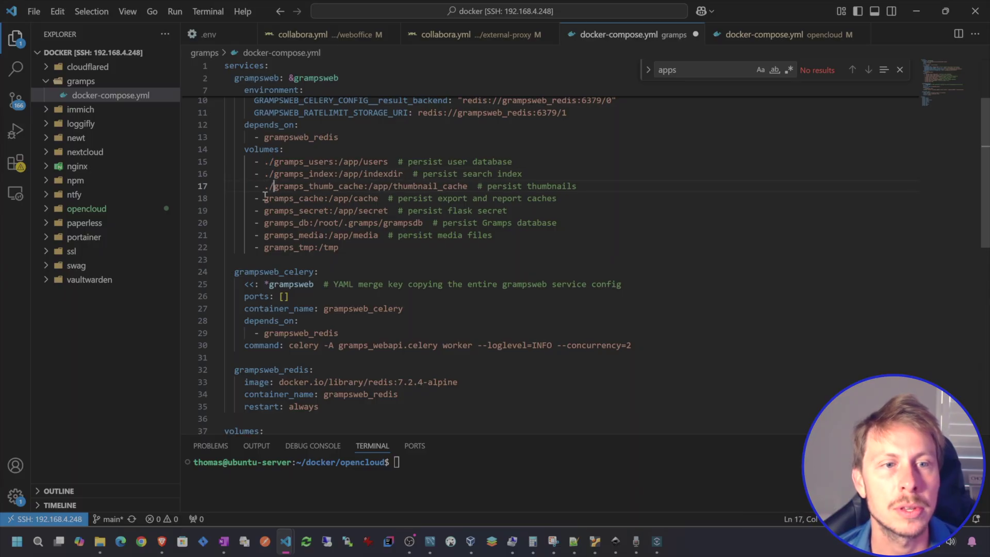
pyautogui.click(265, 199)
pyautogui.hotkey('ctrl', 'v')
pyautogui.click(264, 211)
pyautogui.hotkey('ctrl', 'v')
pyautogui.click(264, 224)
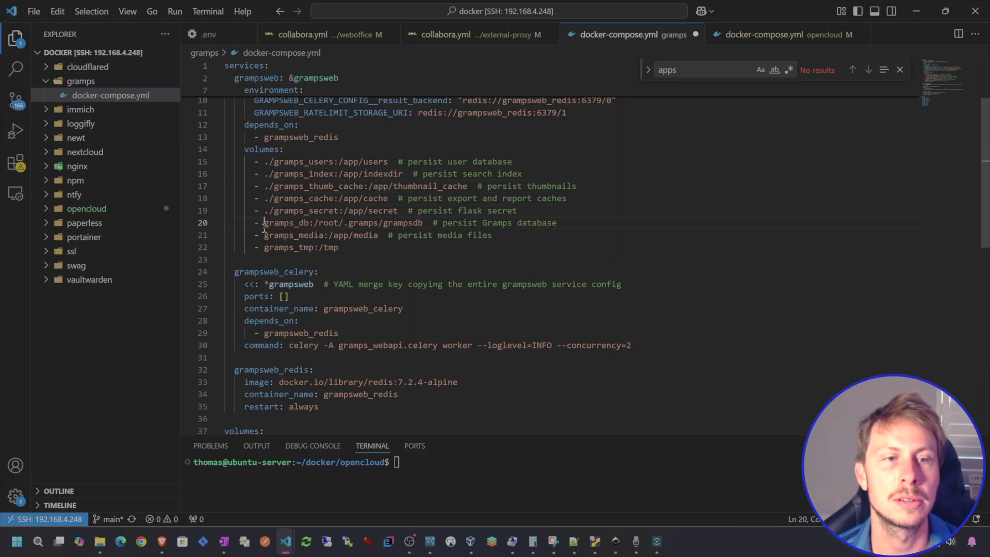
pyautogui.hotkey('ctrl', 'v')
pyautogui.click(264, 236)
pyautogui.hotkey('ctrl', 'v')
pyautogui.click(264, 248)
pyautogui.hotkey('ctrl', 'v')
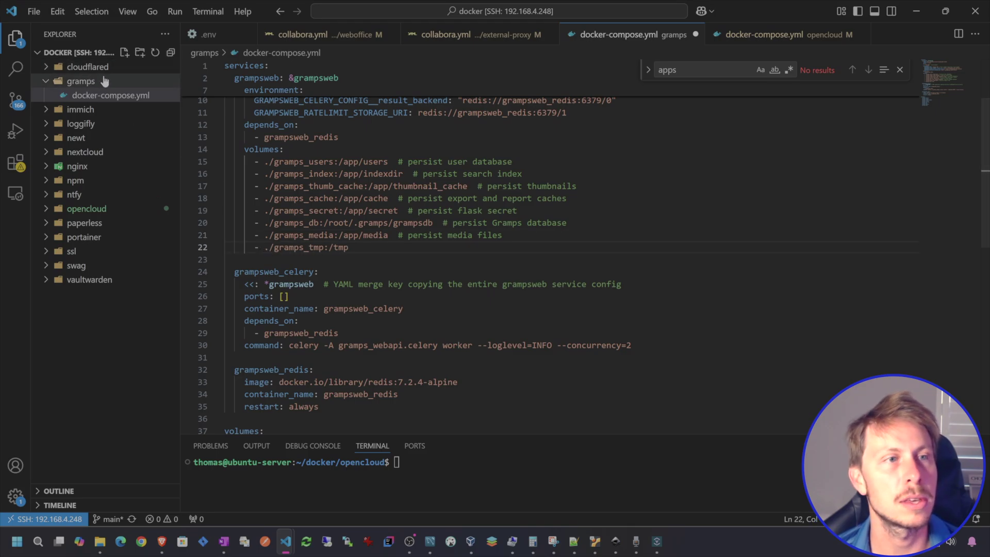
# - Comment out the top-level volumes block at the end of the file
pyautogui.scroll(-5, 386, 240)
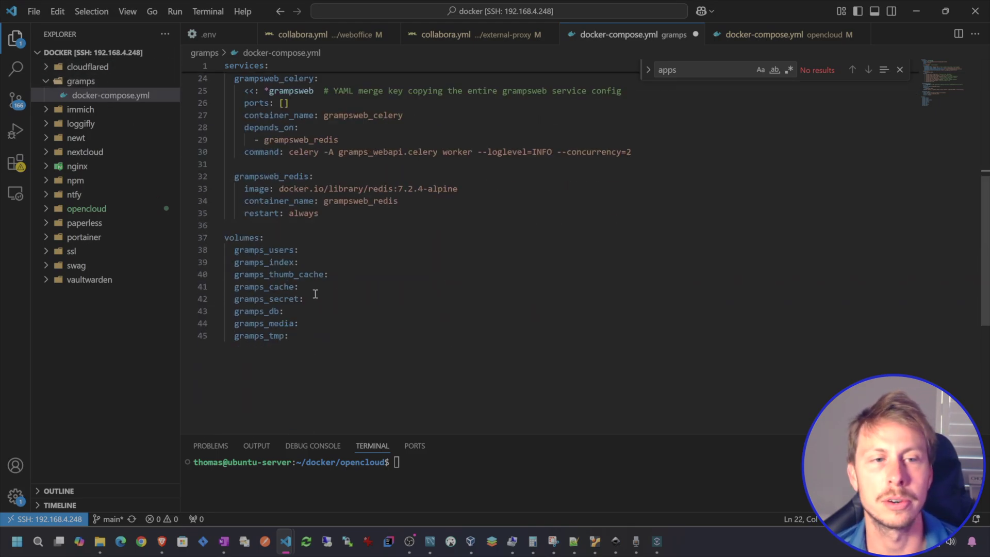
pyautogui.moveTo(304, 336); pyautogui.dragTo(202, 235)
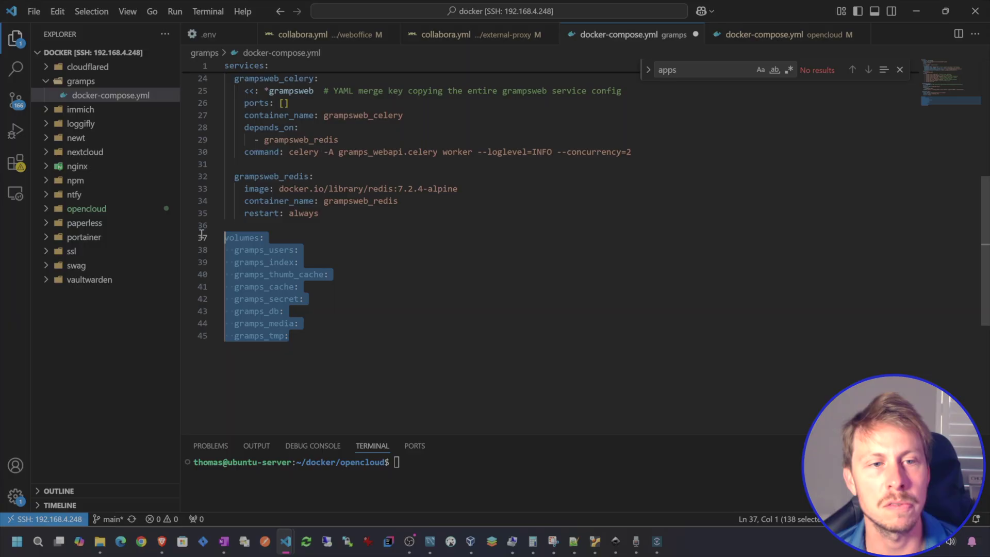
pyautogui.hotkey('ctrl', '/')
pyautogui.click(398, 261)
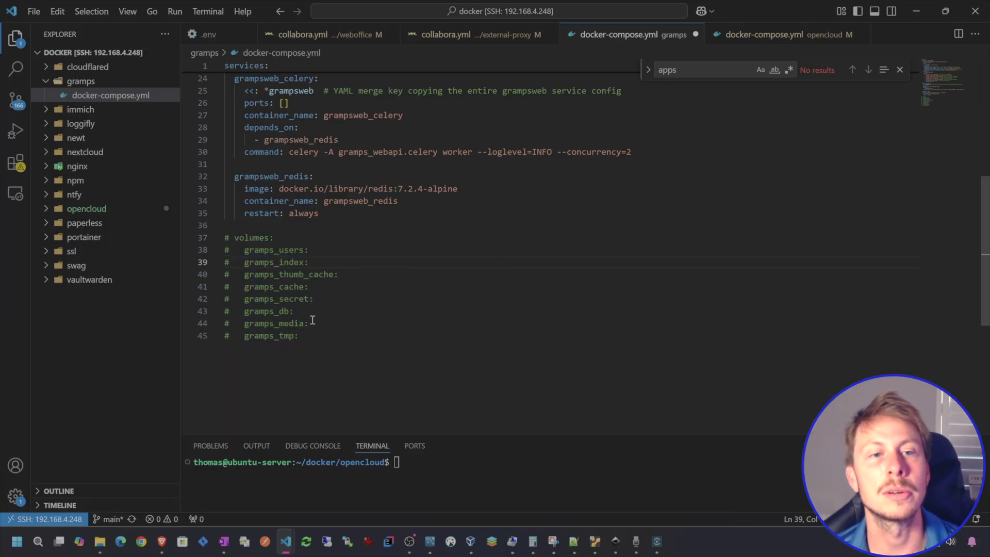
# - Change the host port from 80 to 5000, then mark the docs' HTTPS sentence
pyautogui.scroll(8, 311, 335)
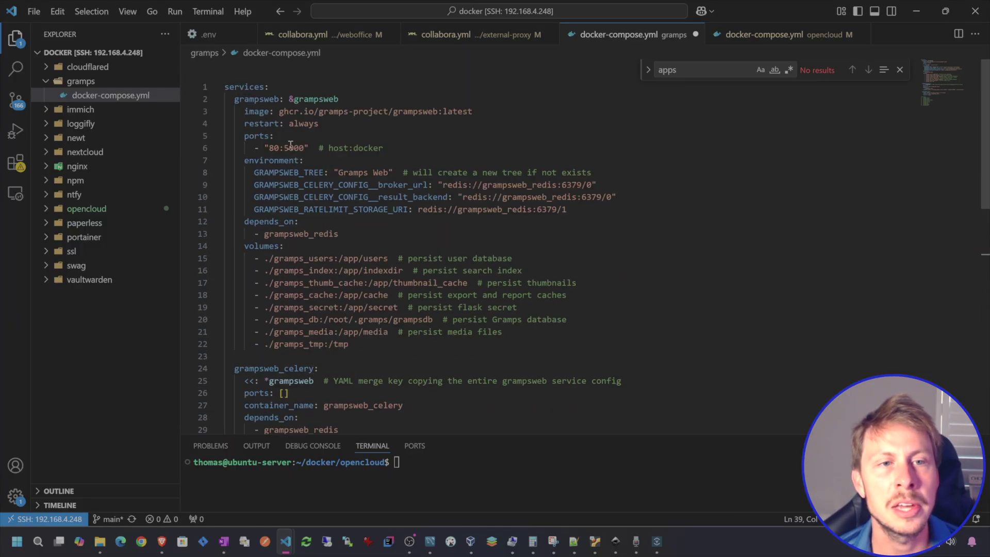
pyautogui.moveTo(277, 149); pyautogui.dragTo(269, 148)
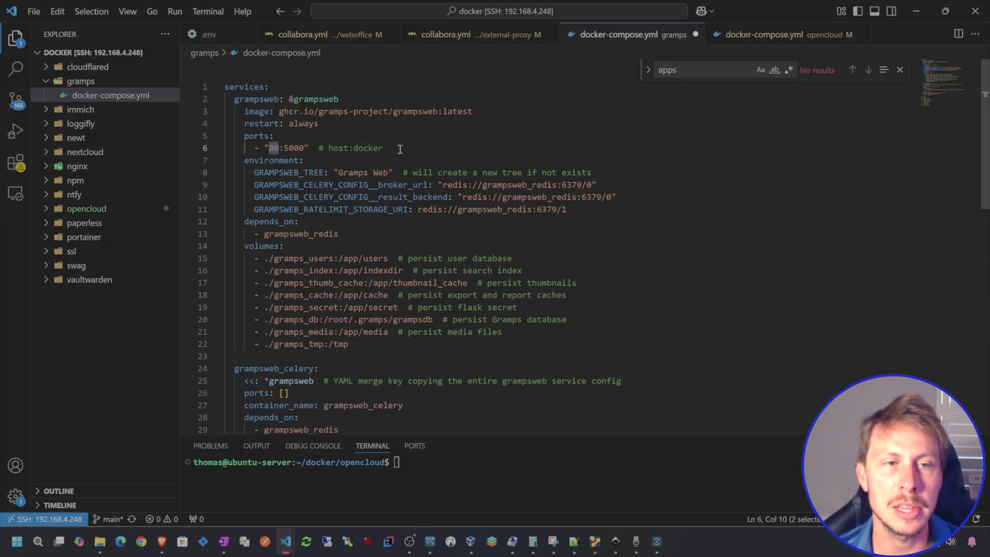
pyautogui.write('5000')
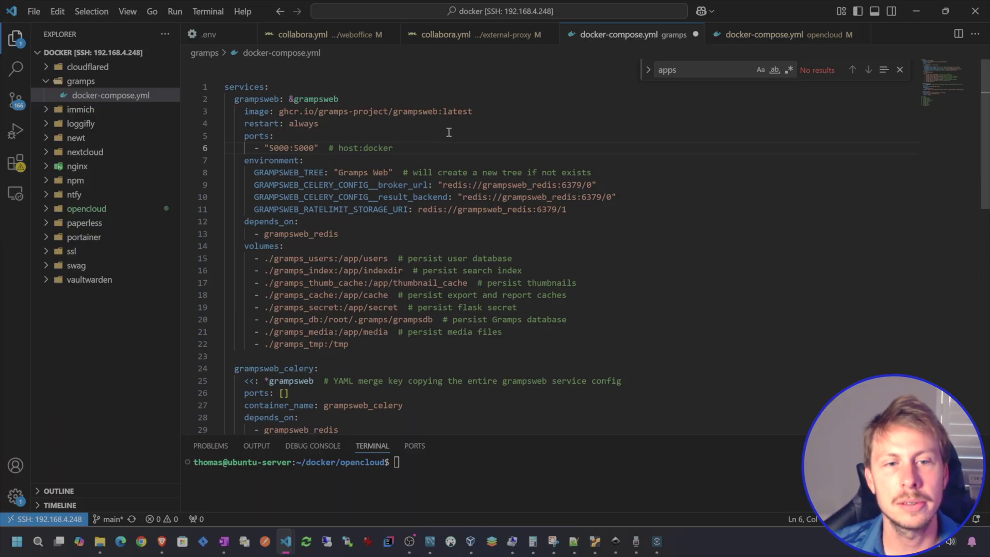
pyautogui.hotkey('alt', 'Tab')
pyautogui.moveTo(291, 231); pyautogui.dragTo(579, 228)
pyautogui.scroll(-1, 596, 289)
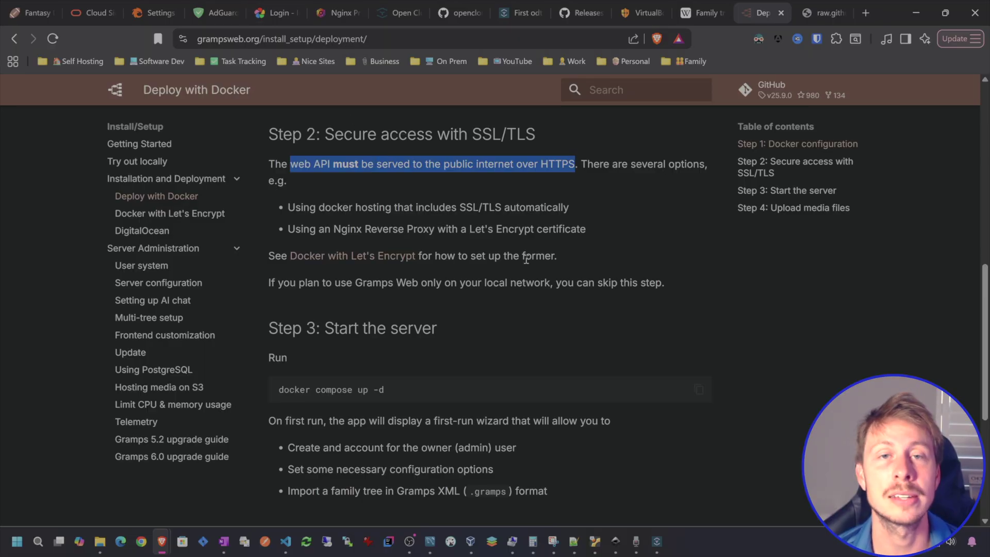
# - Add a new proxy host for the domain gramp.thomaswildetech.com
pyautogui.click(306, 19)
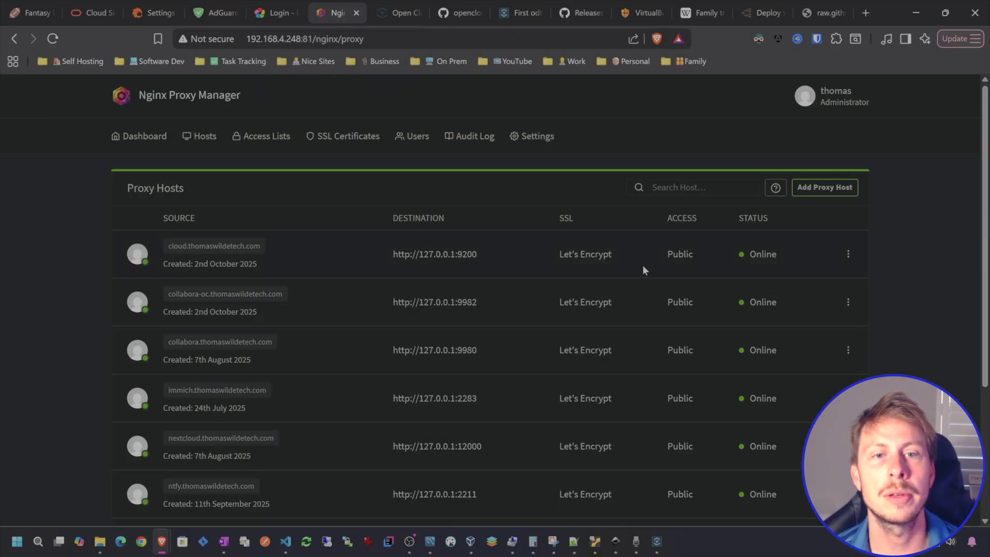
pyautogui.scroll(-5, 369, 220)
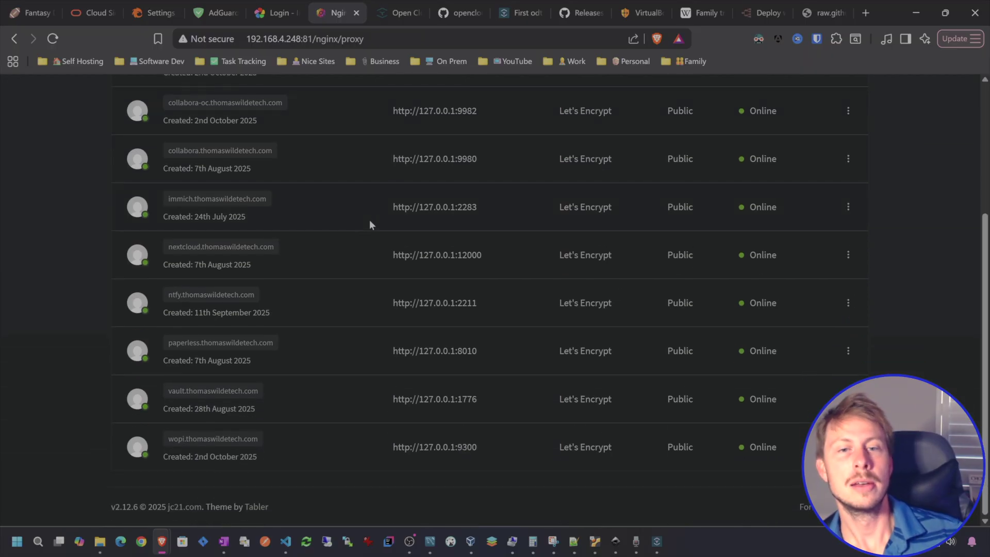
pyautogui.scroll(4, 370, 220)
pyautogui.scroll(1, 369, 220)
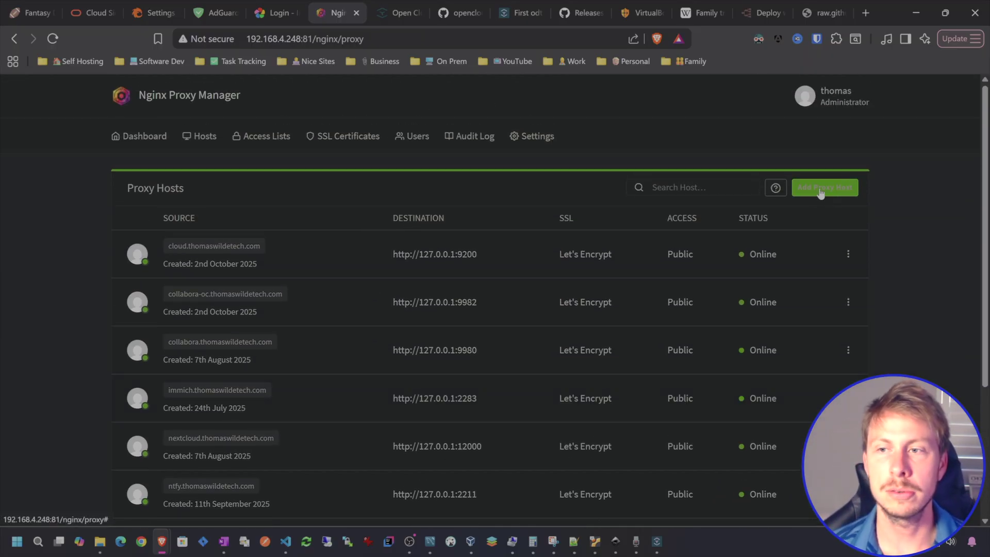
pyautogui.click(837, 192)
pyautogui.click(414, 201)
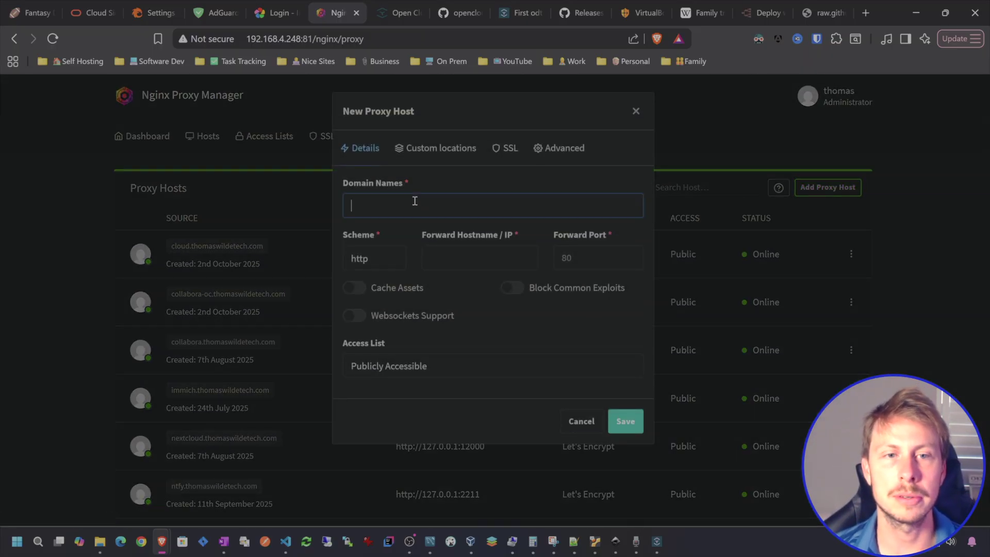
pyautogui.write('gramp.thoma')
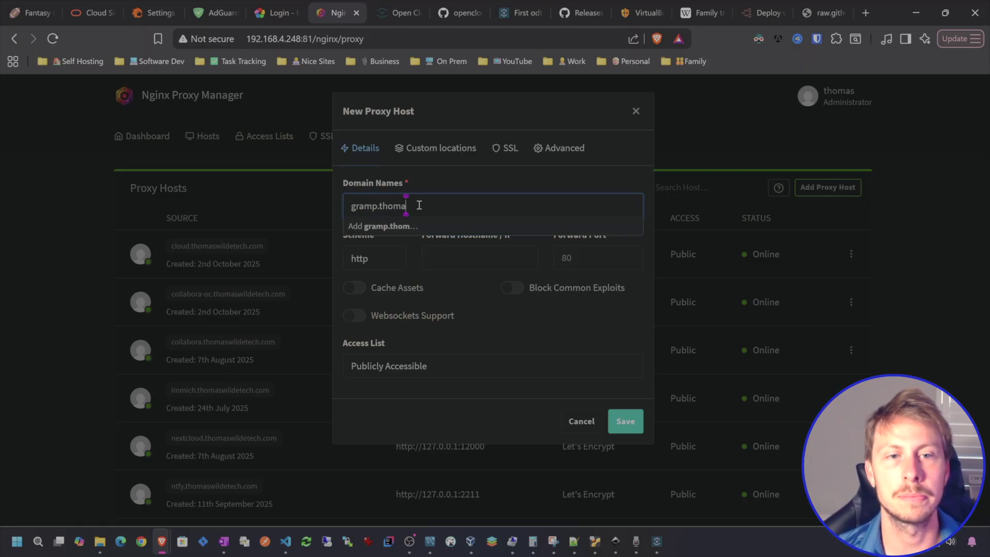
pyautogui.write('swildetech.com')
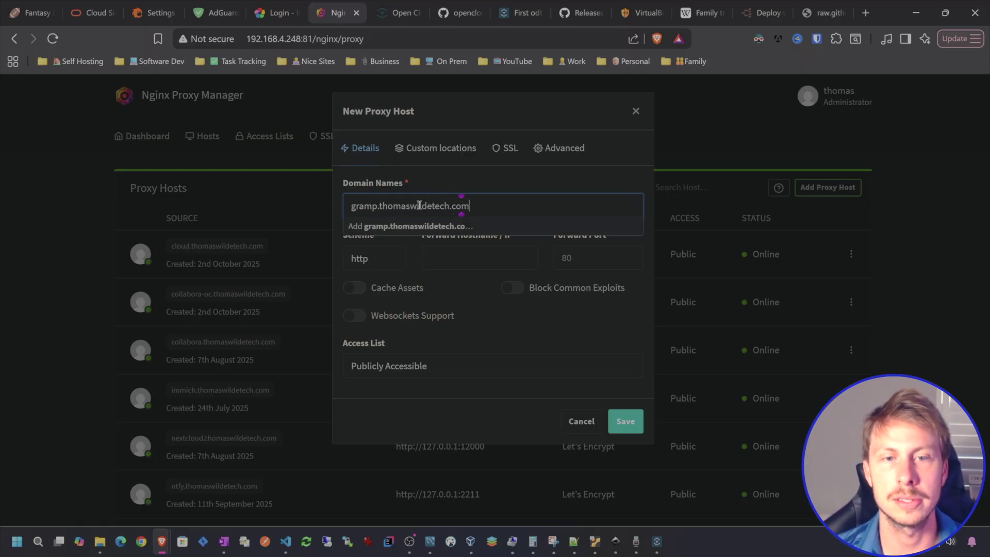
pyautogui.click(441, 225)
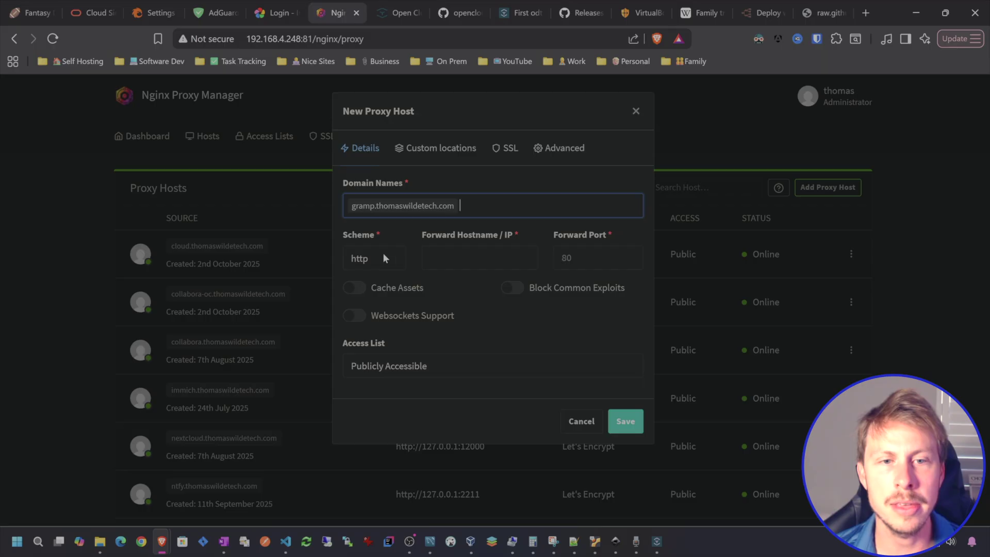
# - Forward it to 127.0.0.1 port 5000 with Websockets Support enabled
pyautogui.click(470, 261)
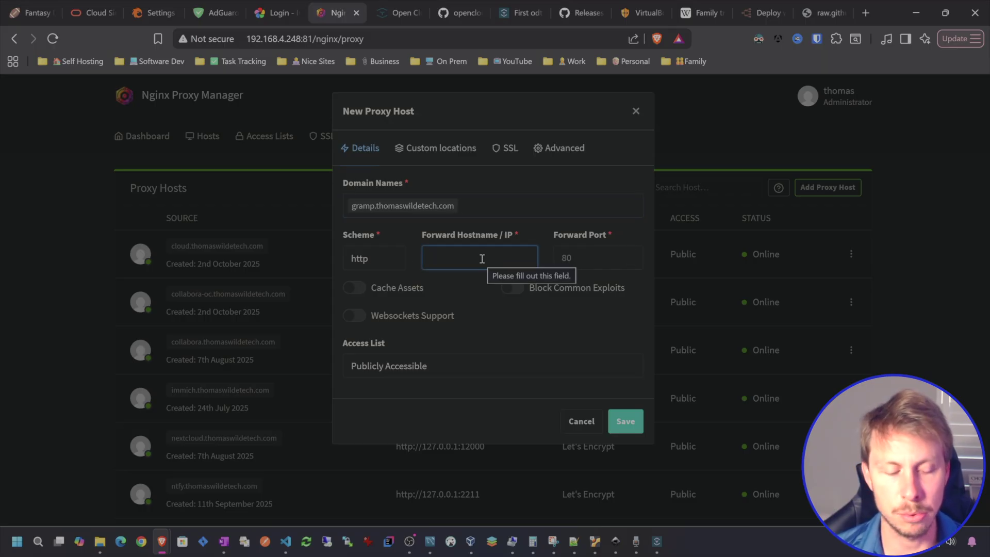
pyautogui.write('127.0.0.1')
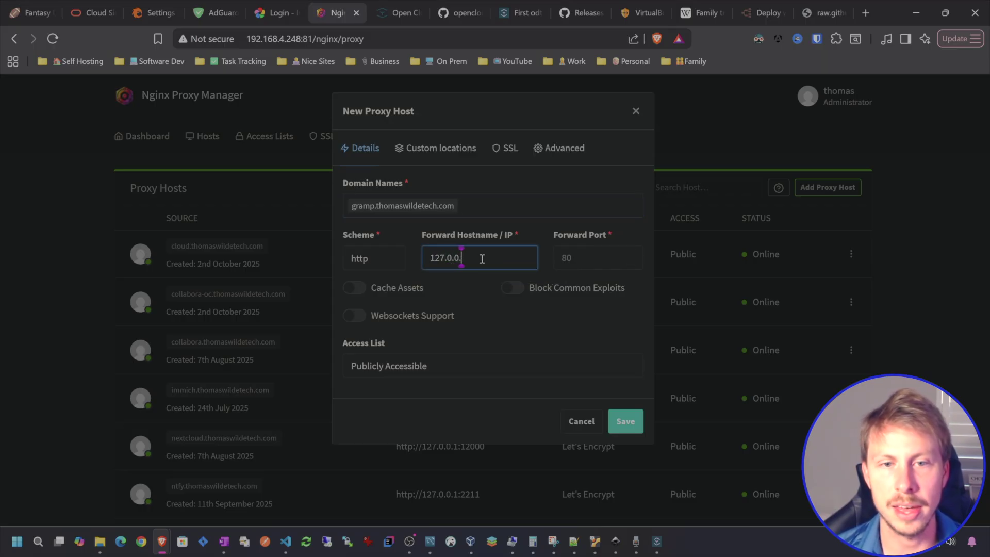
pyautogui.click(593, 264)
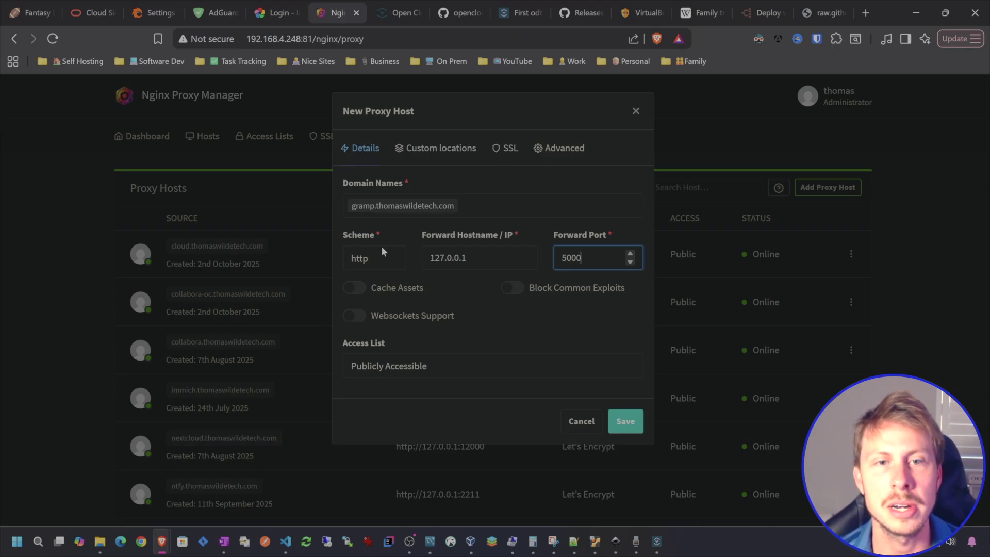
pyautogui.click(355, 315)
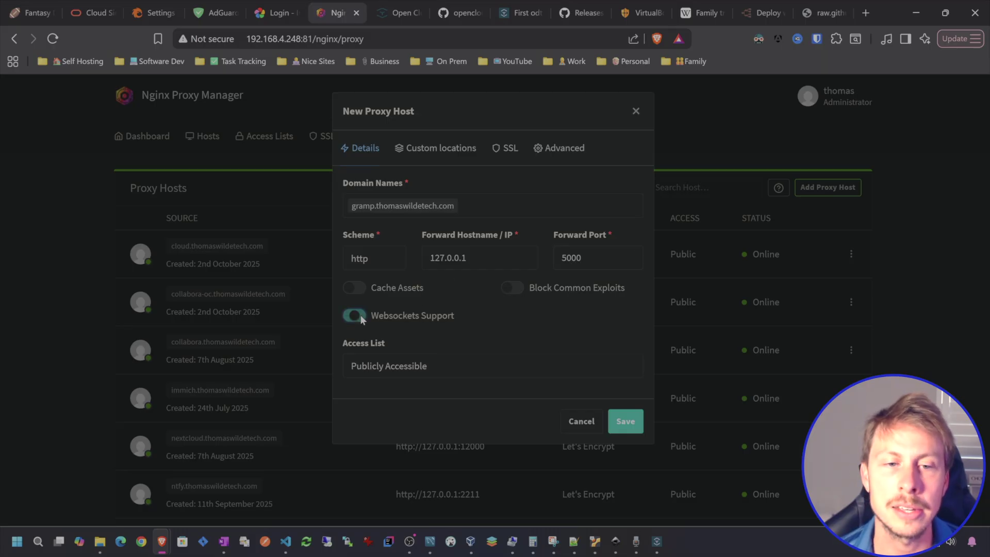
# - Give the gramp host the *.thomaswildetech.com wildcard certificate, Force SSL and HTTP/2, then save
pyautogui.click(508, 148)
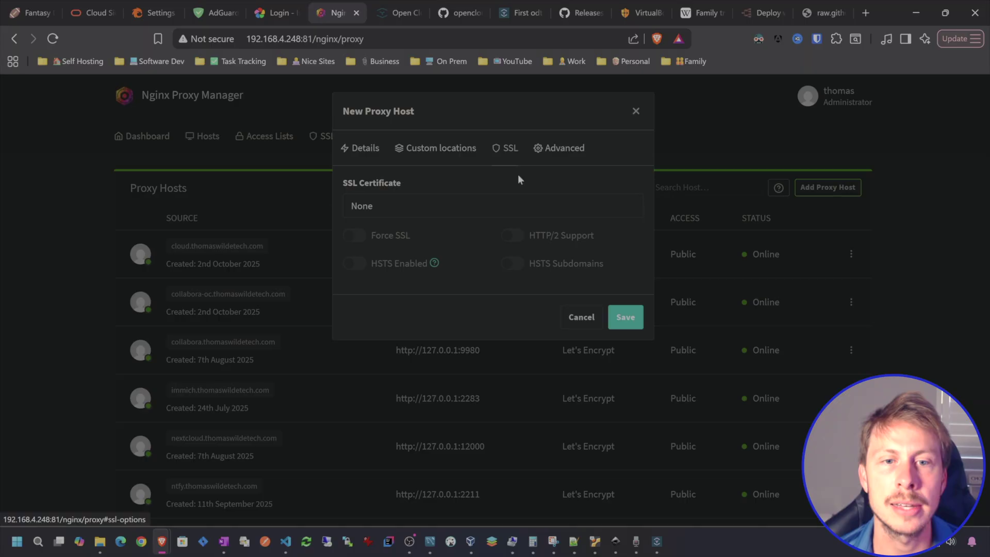
pyautogui.click(411, 217)
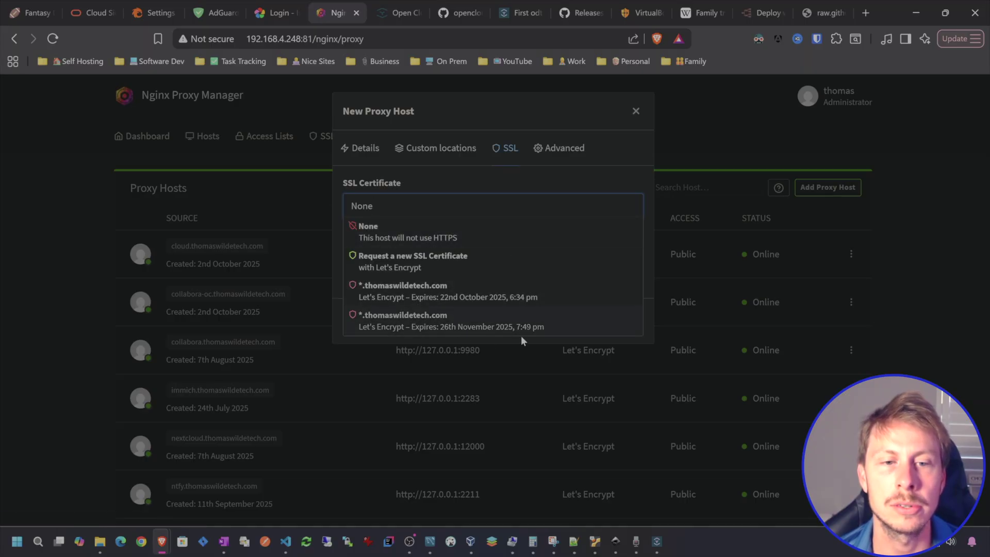
pyautogui.click(482, 322)
pyautogui.click(355, 237)
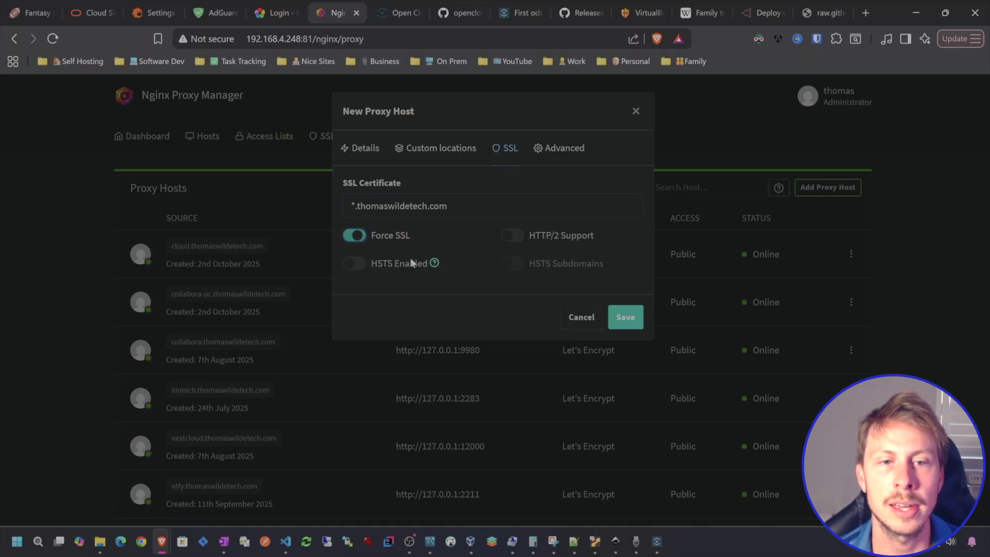
pyautogui.click(345, 151)
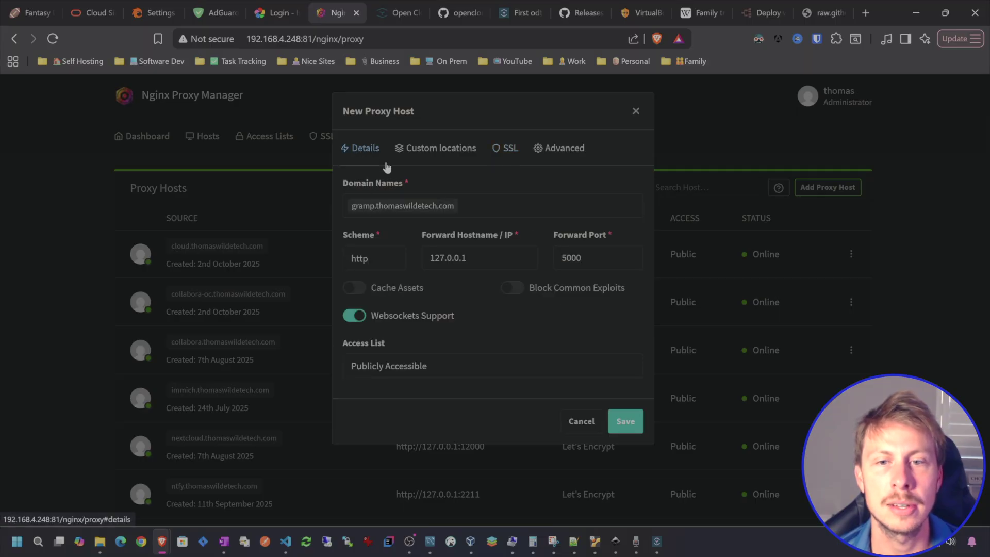
pyautogui.click(505, 148)
pyautogui.click(510, 235)
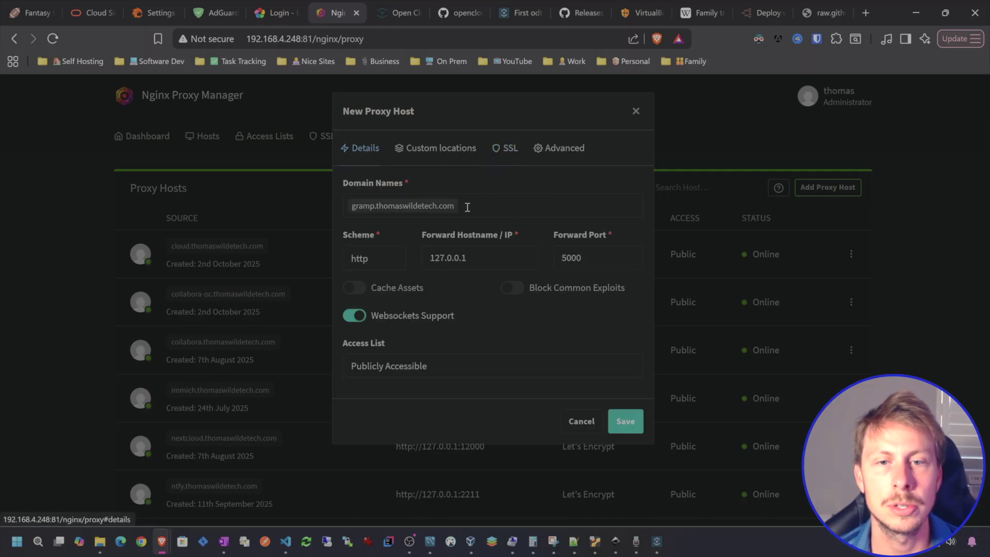
pyautogui.click(624, 422)
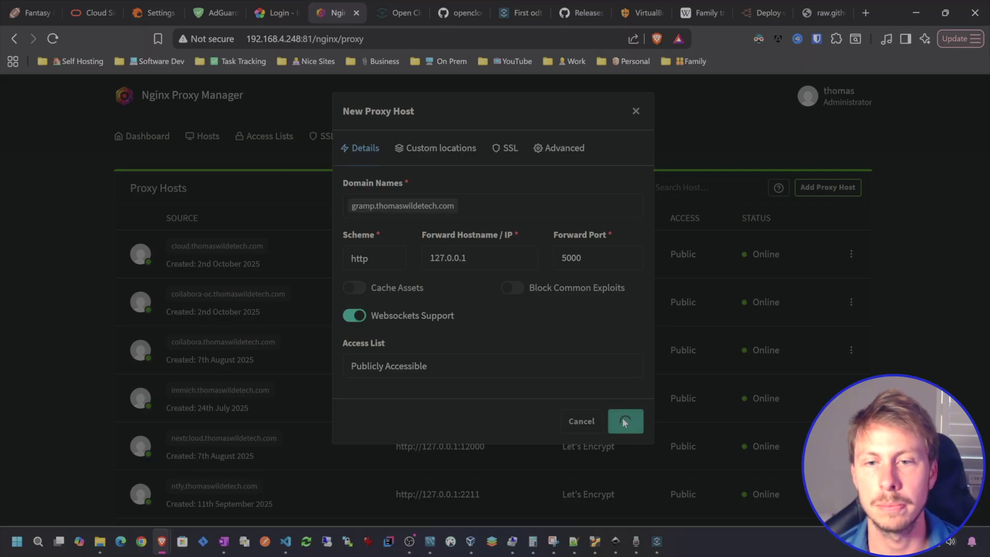
pyautogui.scroll(-1, 398, 241)
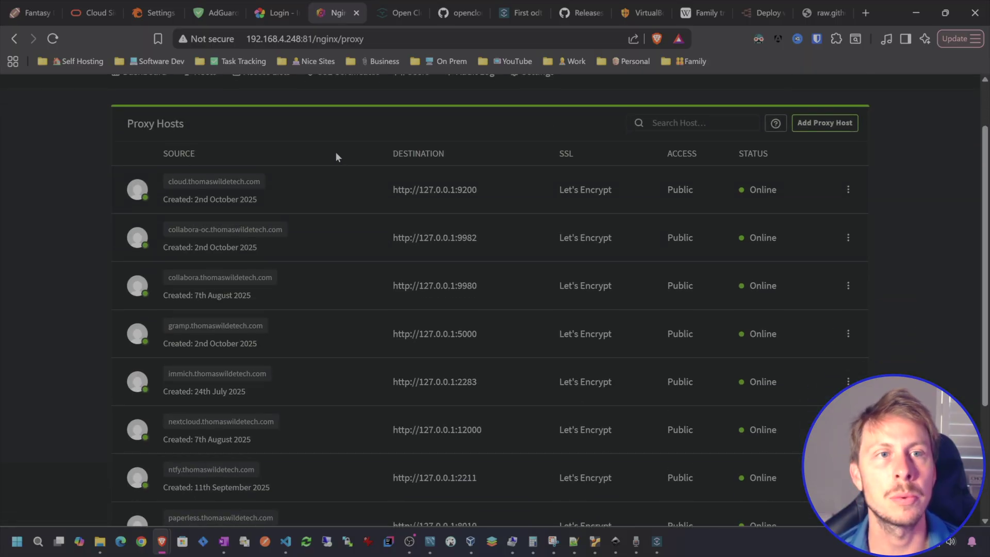
# - Open AdGuard's DNS rewrites, cancel the Add DNS rewrite form, and go to the Cloudflare tunnel page
pyautogui.click(216, 16)
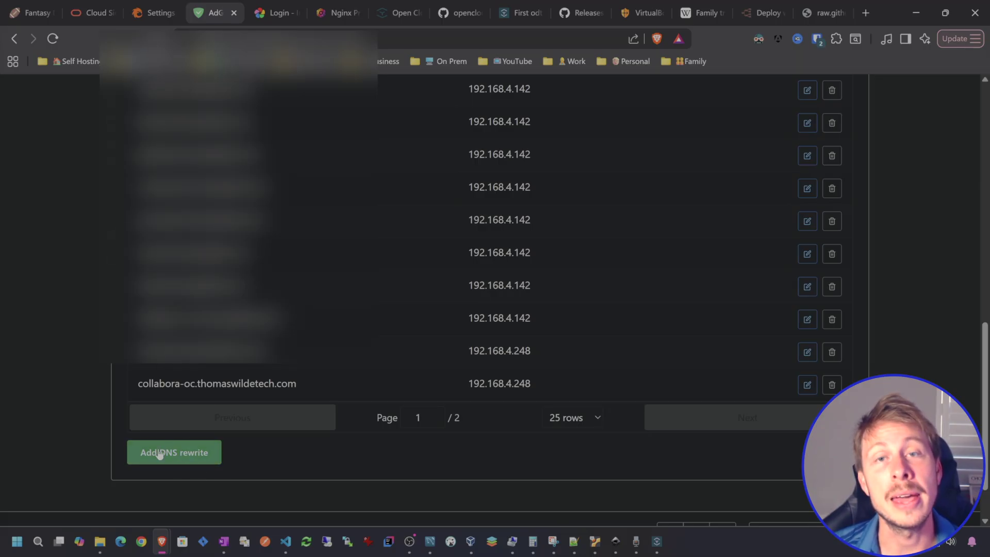
pyautogui.click(196, 457)
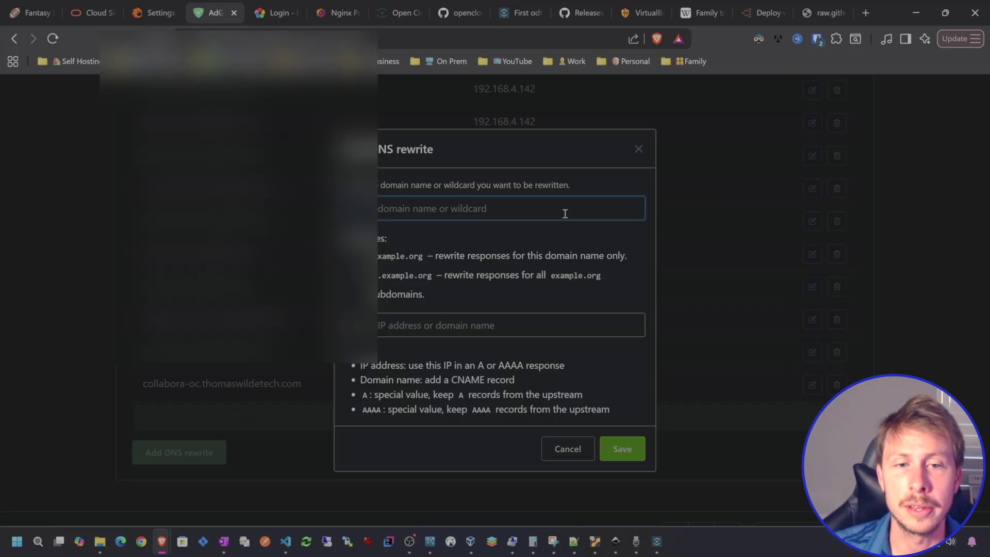
pyautogui.click(639, 150)
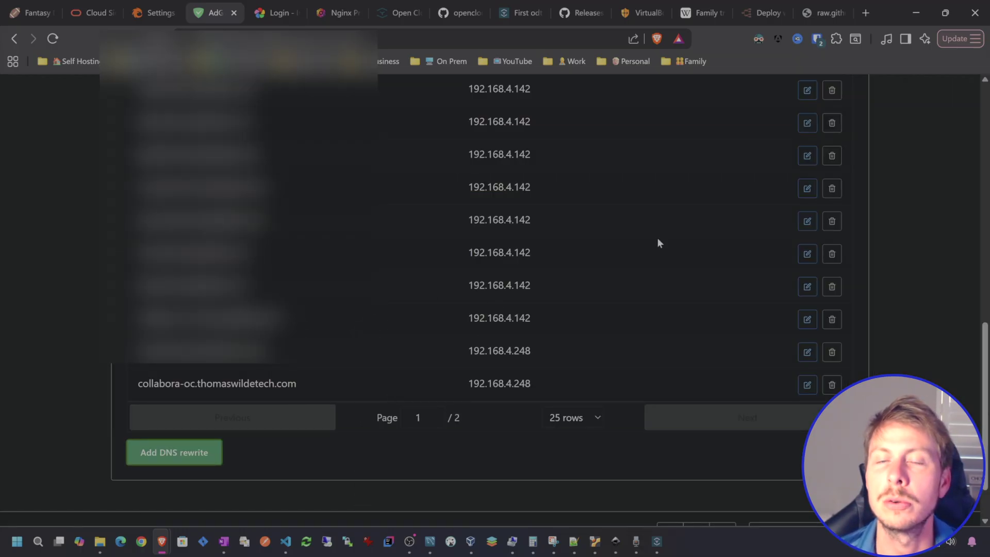
pyautogui.click(640, 16)
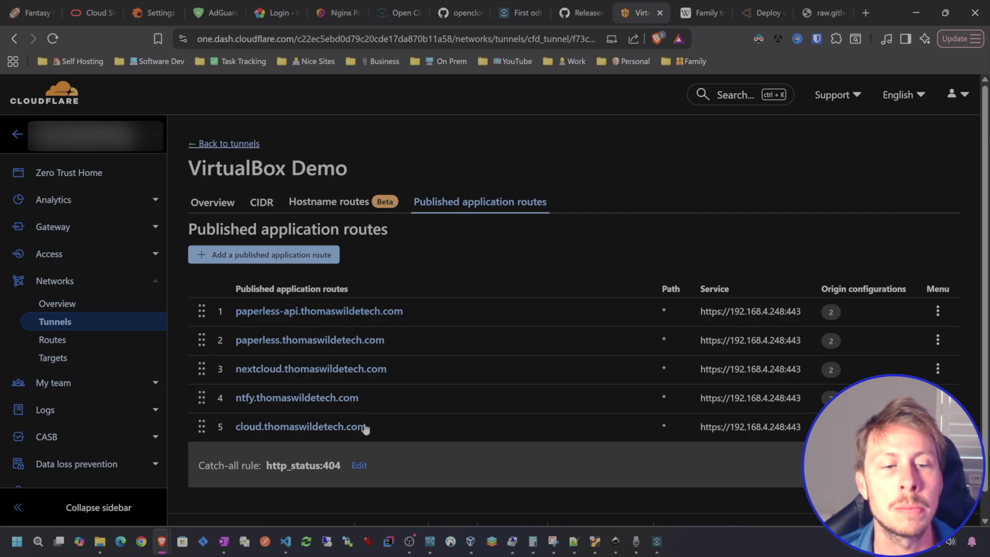
# - Start a new published route with subdomain gramp on thomaswildetech.com
pyautogui.scroll(-1, 649, 190)
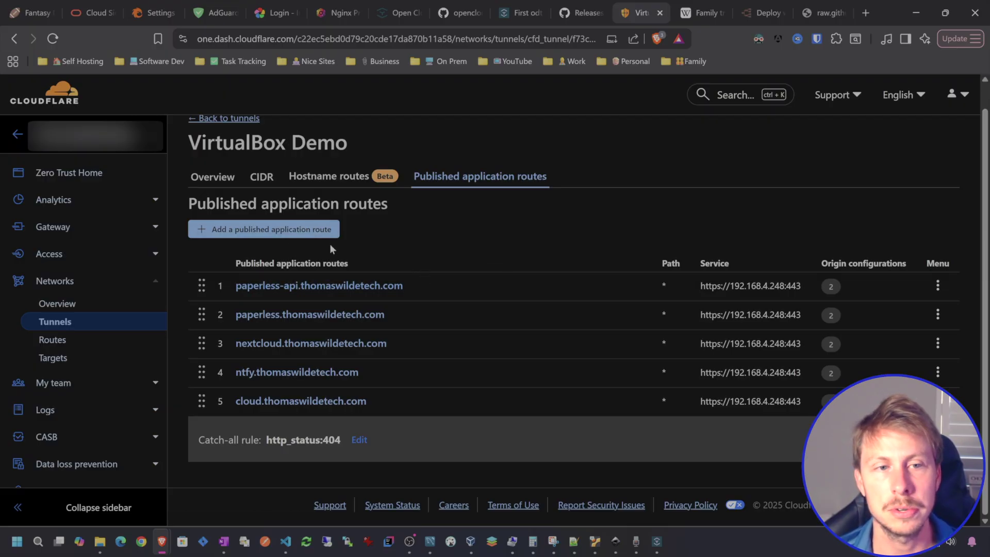
pyautogui.click(312, 232)
pyautogui.click(338, 290)
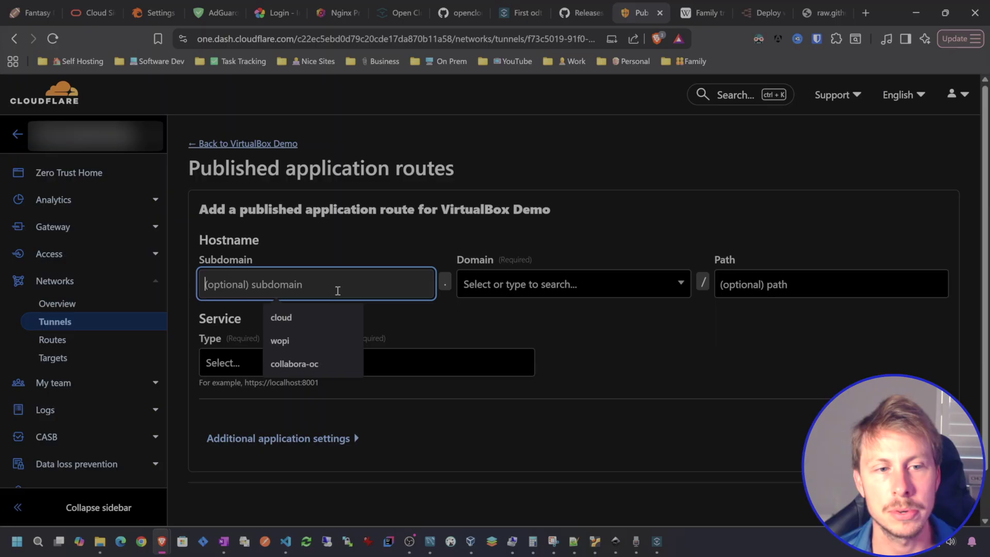
pyautogui.write('gramp')
pyautogui.click(573, 284)
pyautogui.click(572, 369)
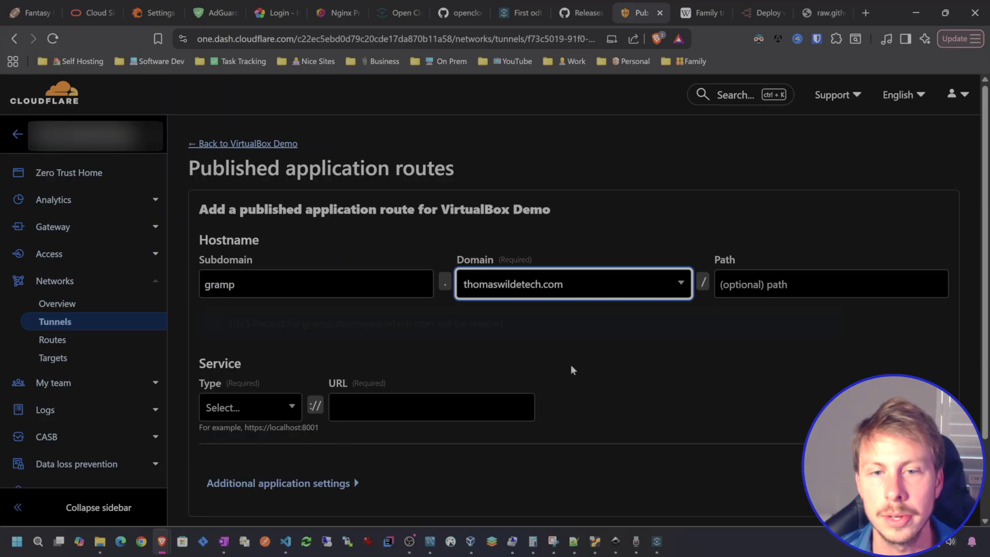
# - Set the service type to HTTPS with URL 192.168.4.248:443
pyautogui.click(247, 409)
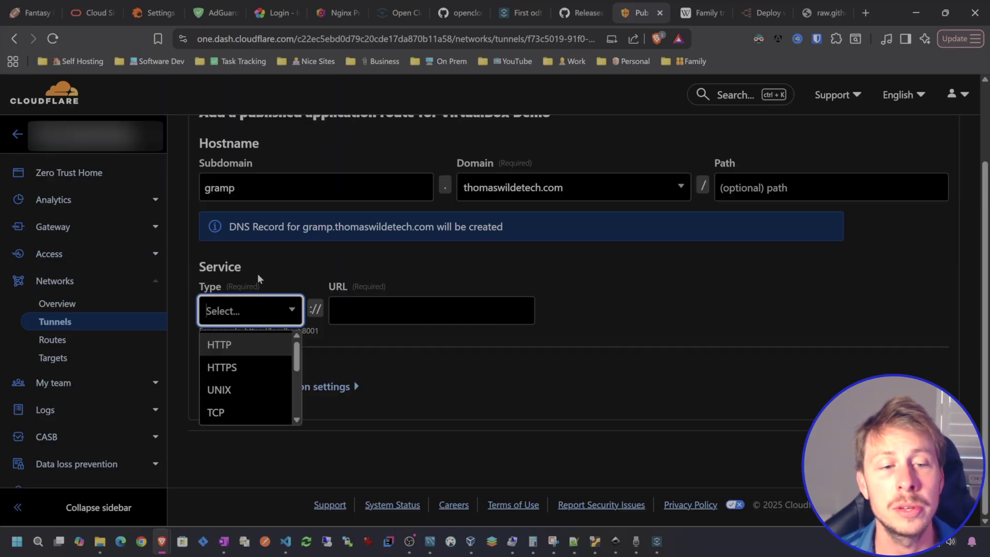
pyautogui.click(264, 368)
pyautogui.click(448, 321)
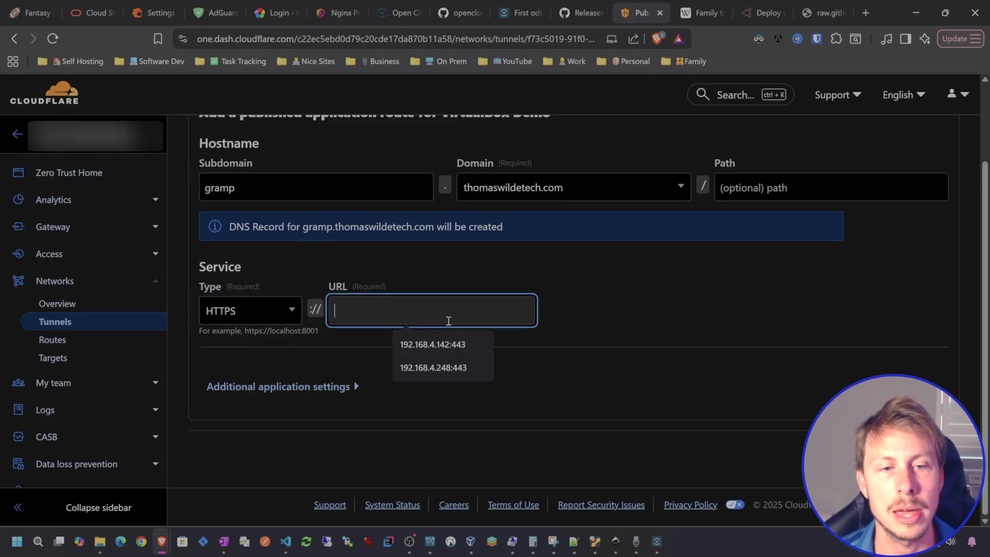
pyautogui.click(433, 367)
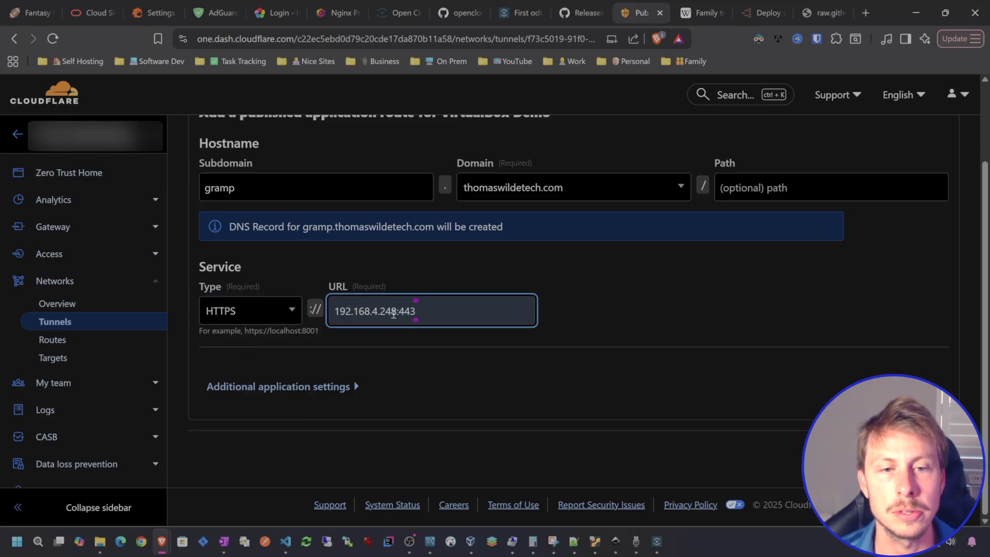
pyautogui.doubleClick(394, 312)
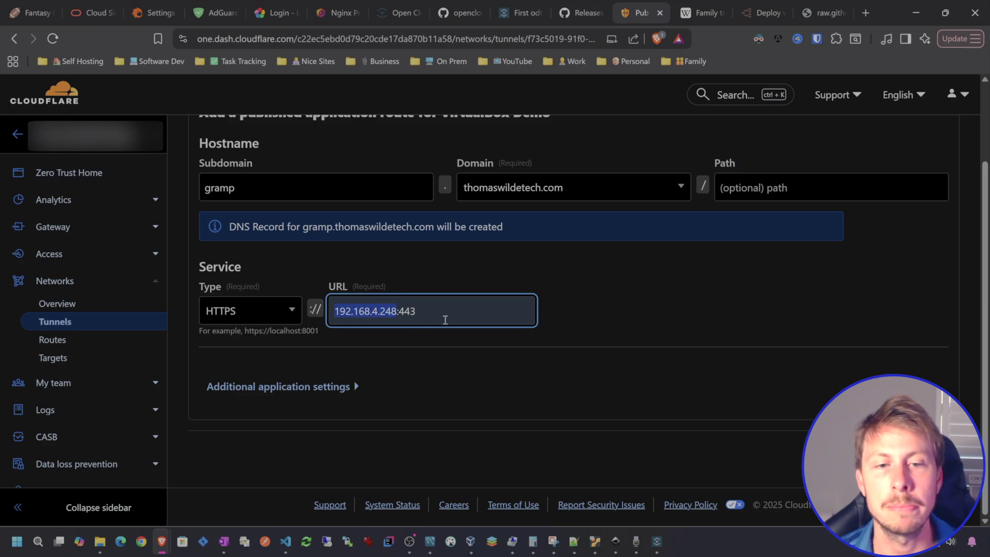
pyautogui.moveTo(393, 312); pyautogui.dragTo(418, 312)
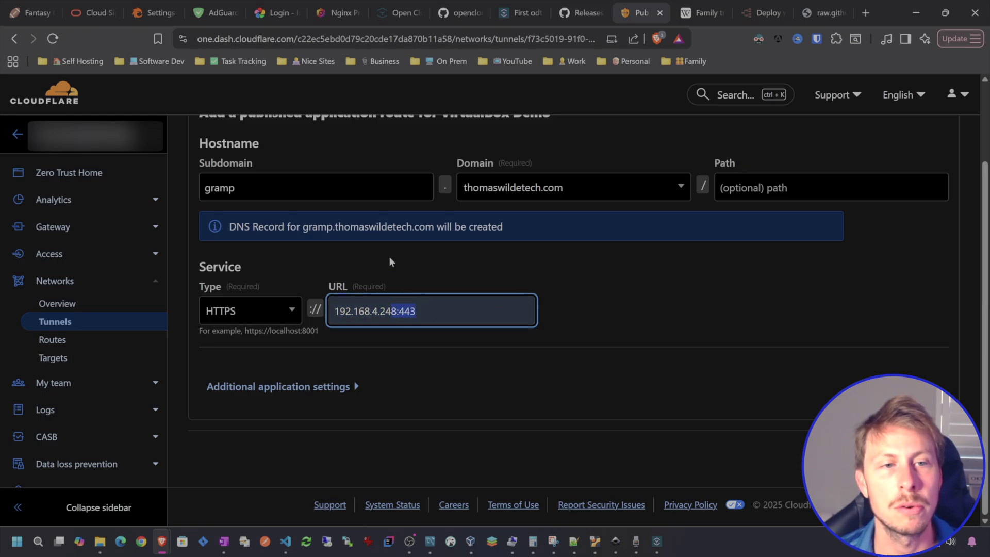
# - Change the subdomain to gramps and expand Additional application settings
pyautogui.click(243, 190)
pyautogui.write('s')
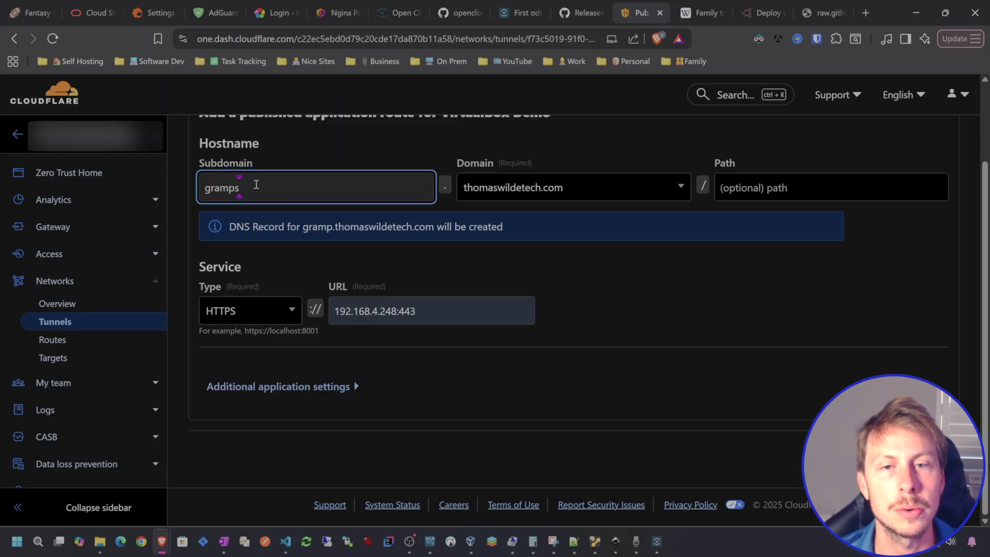
pyautogui.doubleClick(232, 181)
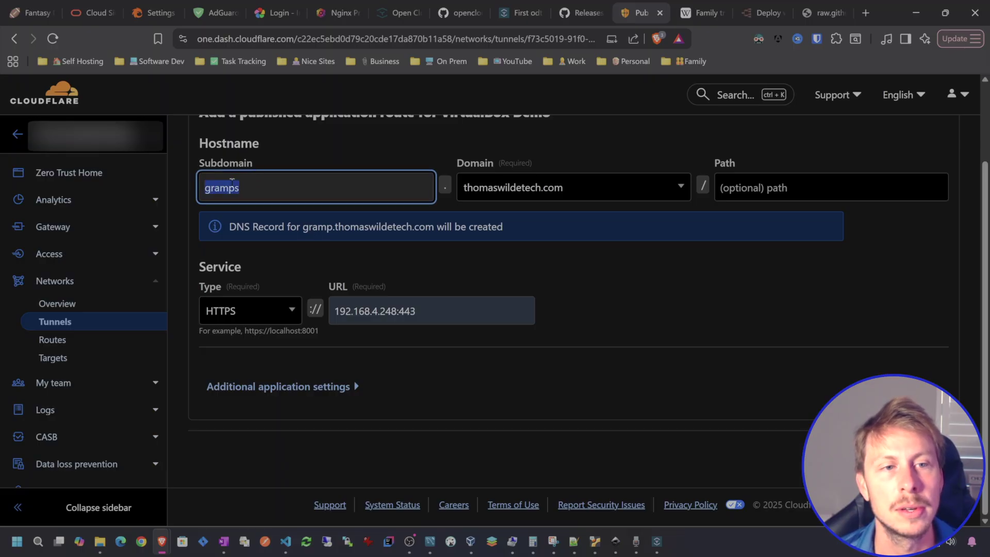
pyautogui.click(281, 387)
pyautogui.scroll(-1, 363, 272)
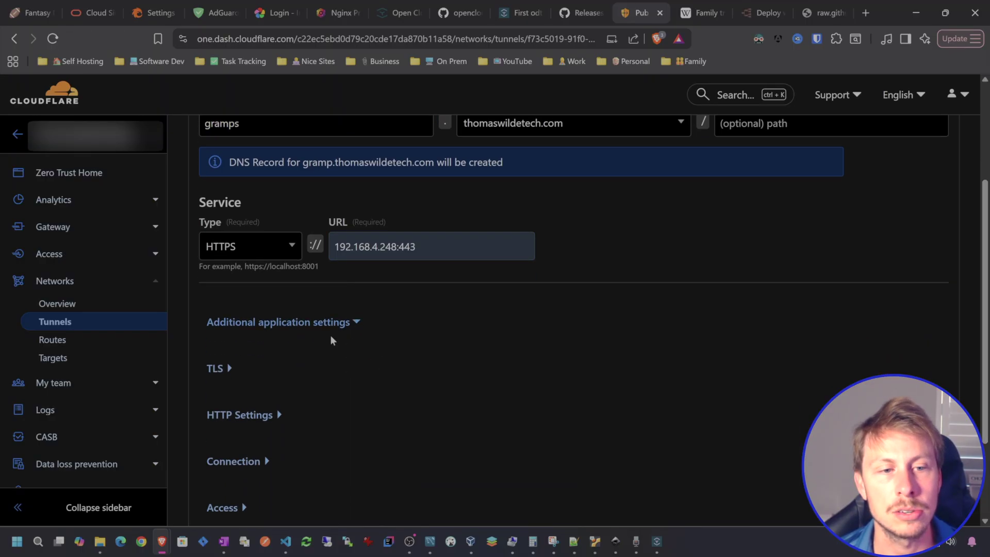
# - Under TLS, set the Origin Server Name to gramps.thomaswildetech.com
pyautogui.click(215, 369)
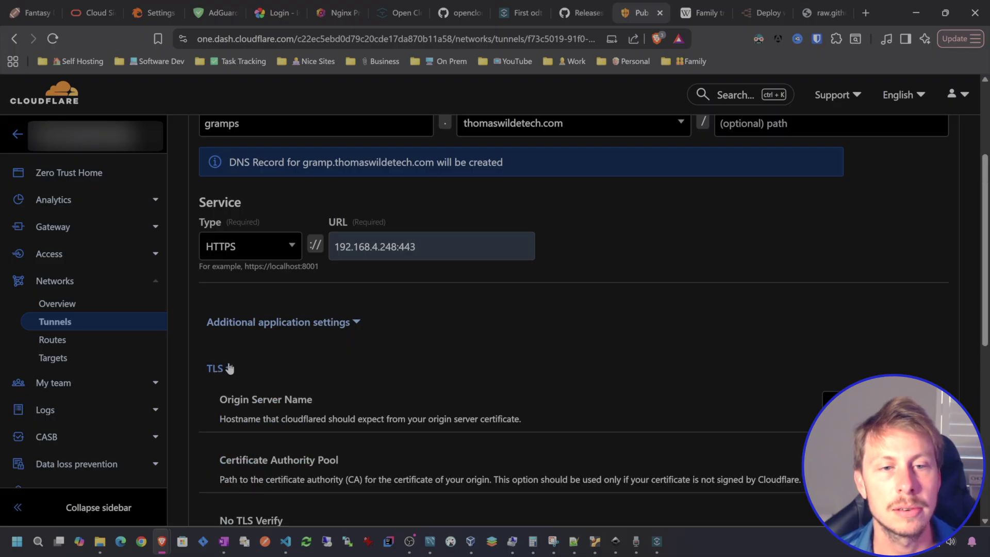
pyautogui.tripleClick(418, 246)
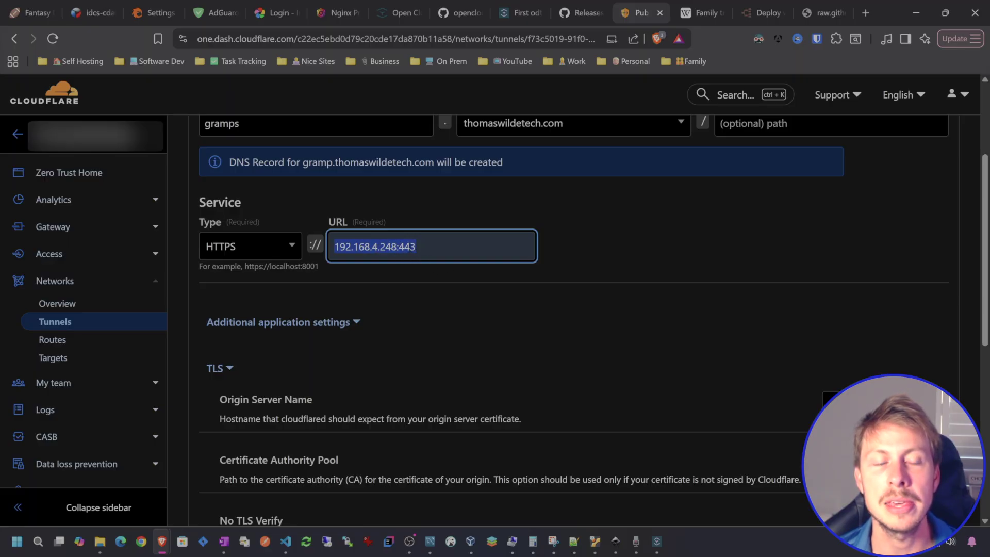
pyautogui.moveTo(419, 246); pyautogui.dragTo(398, 247)
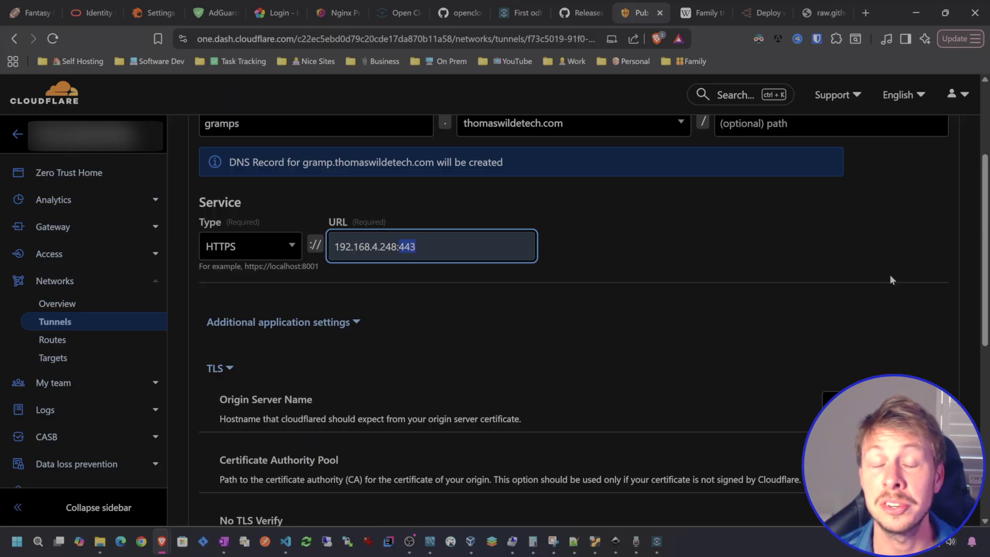
pyautogui.click(586, 260)
pyautogui.scroll(-1, 587, 261)
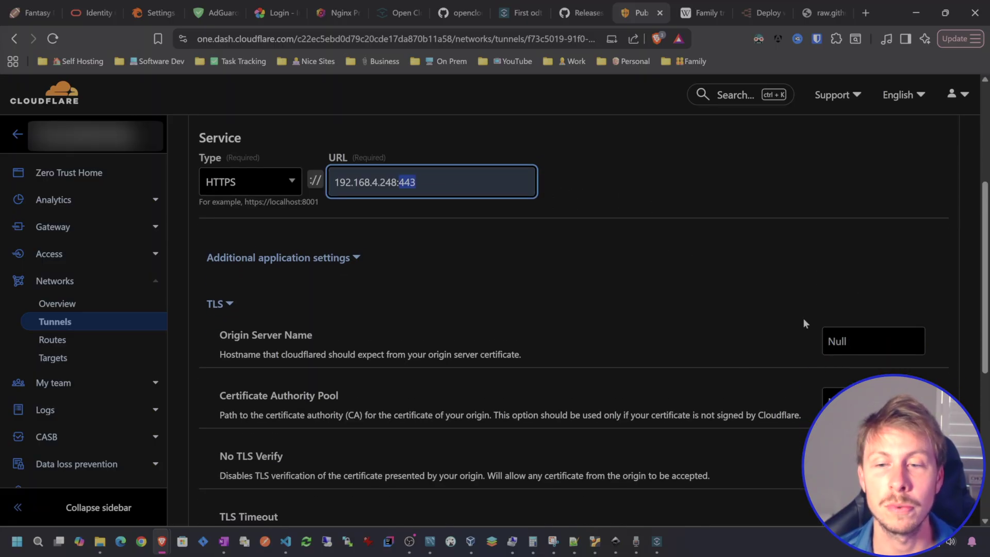
pyautogui.click(841, 332)
pyautogui.write('gramps')
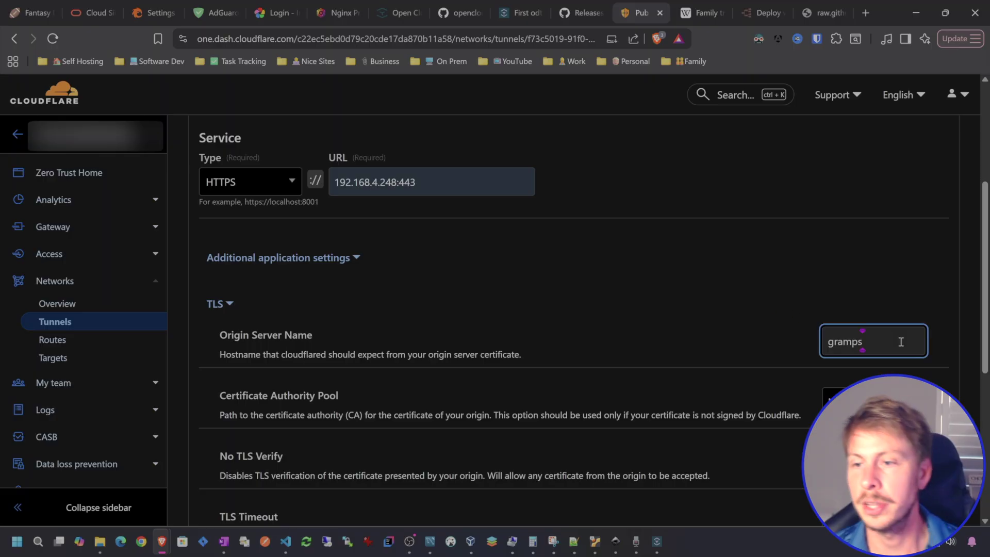
pyautogui.write('.')
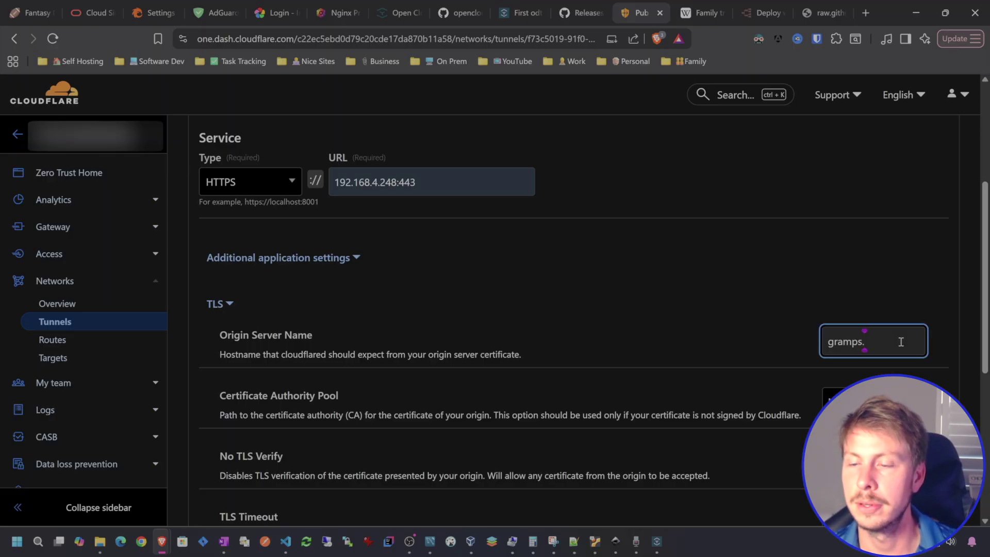
pyautogui.write('thomaswildeteh')
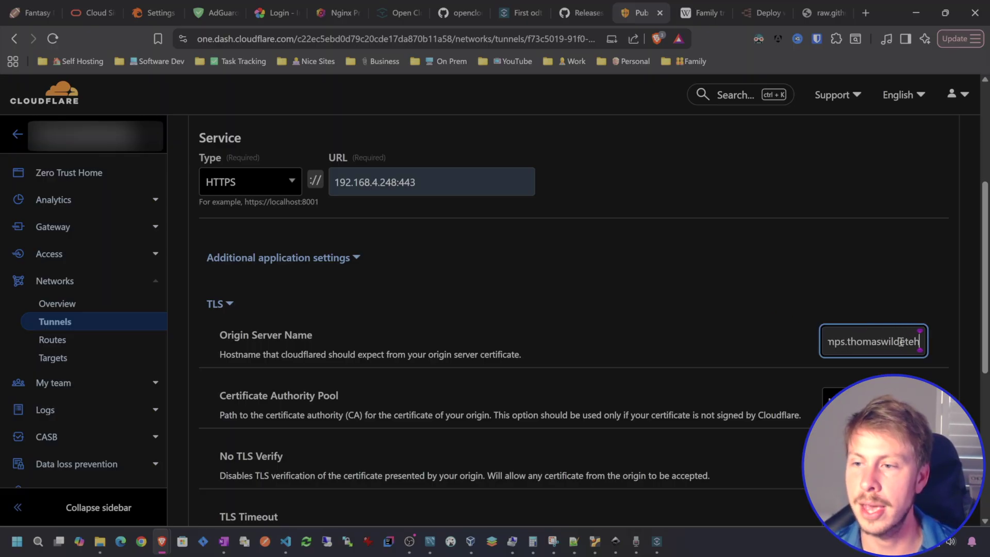
pyautogui.press('BackSpace')
pyautogui.write('ch.com')
pyautogui.hotkey('ctrl', 'a')
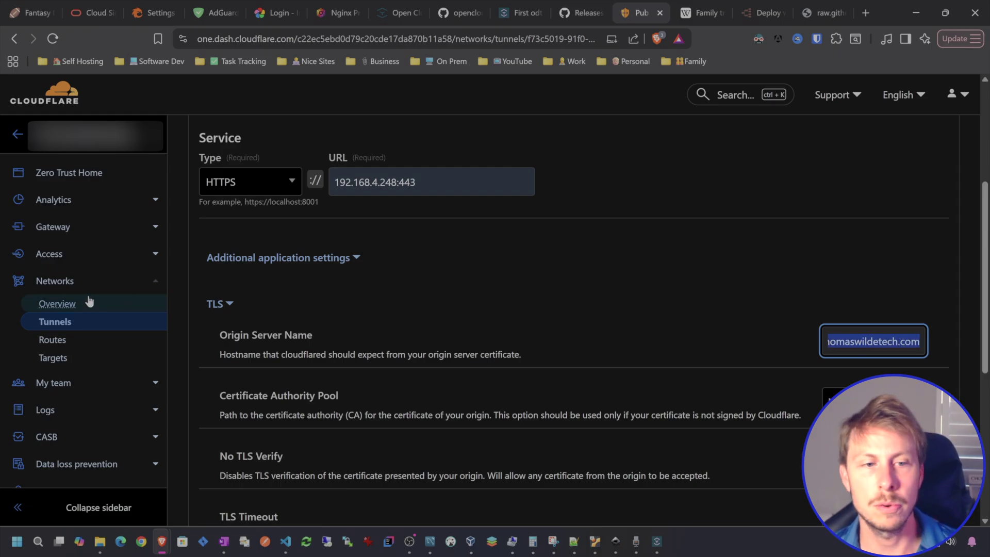
# - Set the HTTP Host Header under HTTP Settings and save the gramps route
pyautogui.scroll(-6, 558, 176)
pyautogui.click(244, 314)
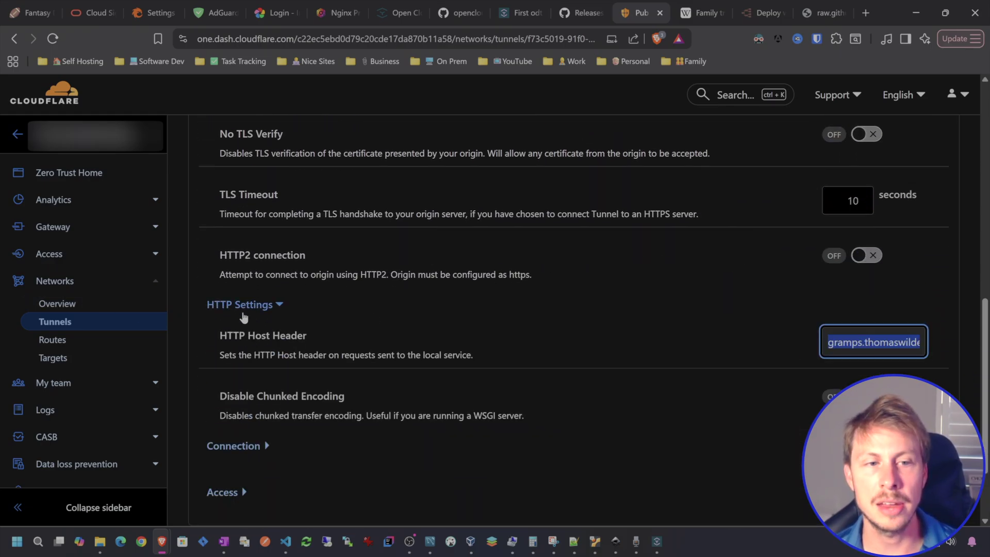
pyautogui.click(854, 346)
pyautogui.hotkey('ctrl', 'a')
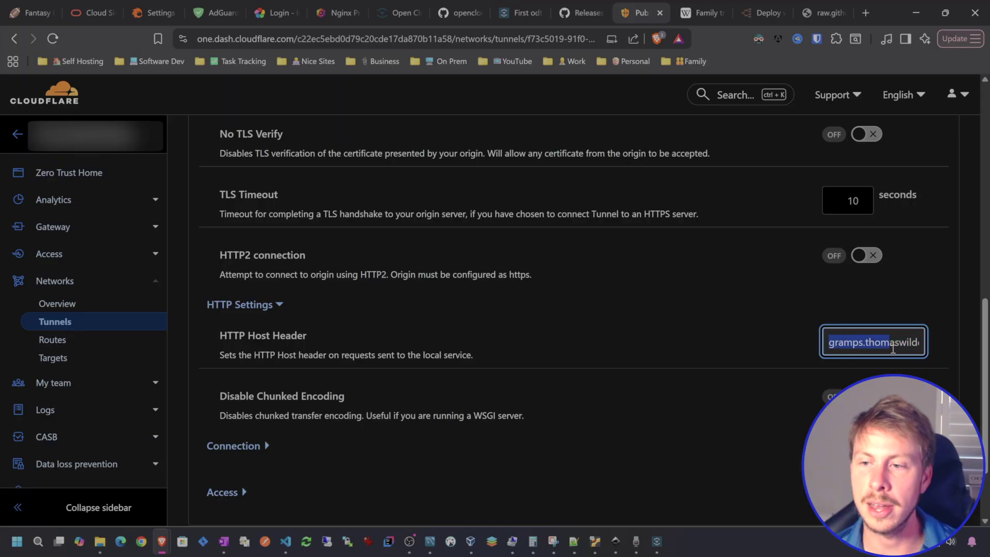
pyautogui.press('End')
pyautogui.click(750, 341)
pyautogui.scroll(-2, 631, 233)
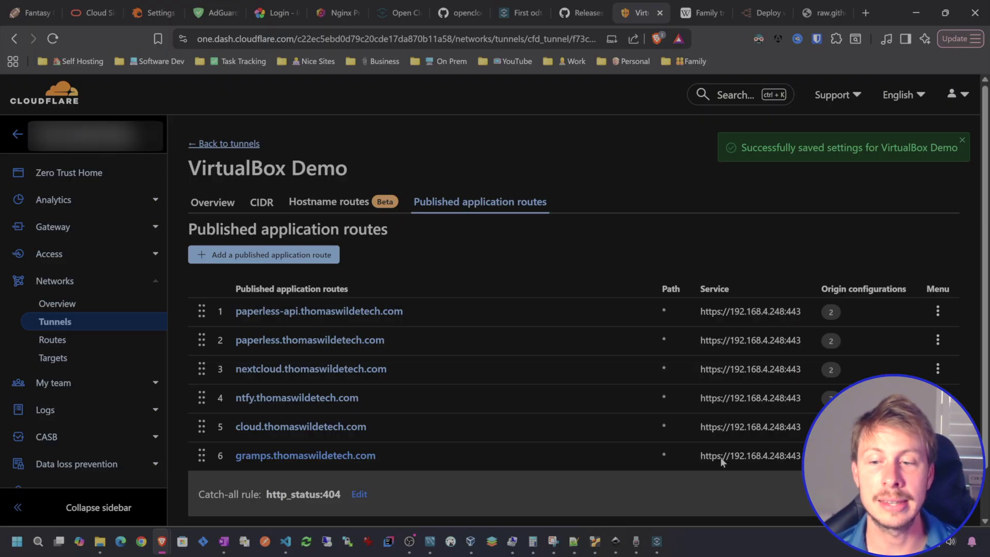
pyautogui.moveTo(831, 456)
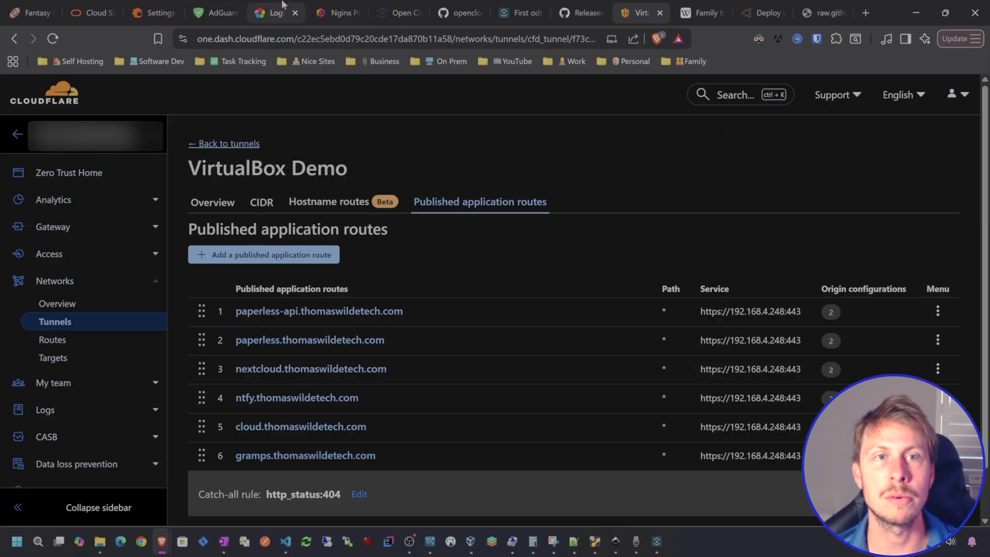
# - Rename the 127.0.0.1:5000 proxy host's domain from gramp to gramps.thomaswildetech.com and save
pyautogui.click(348, 11)
pyautogui.scroll(-1, 710, 277)
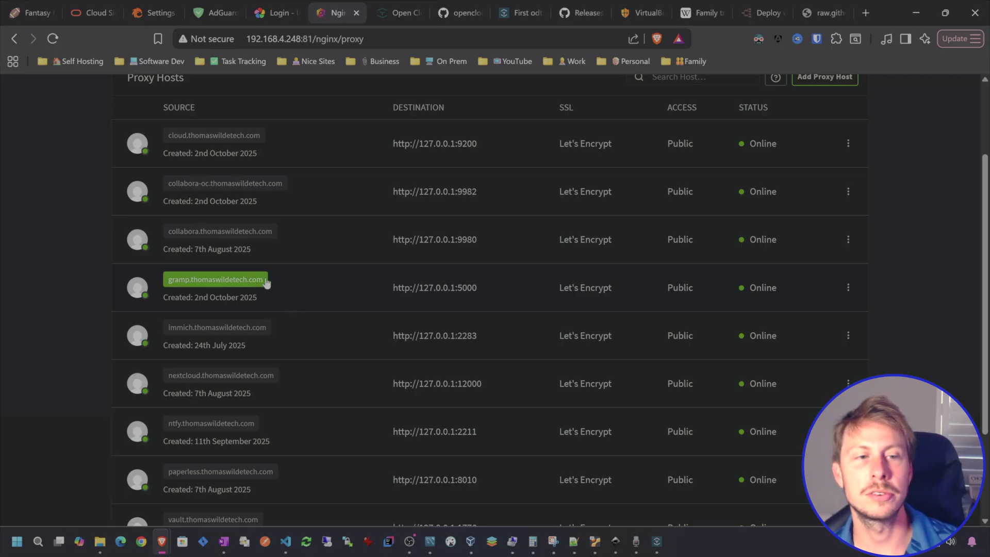
pyautogui.click(849, 289)
pyautogui.click(760, 336)
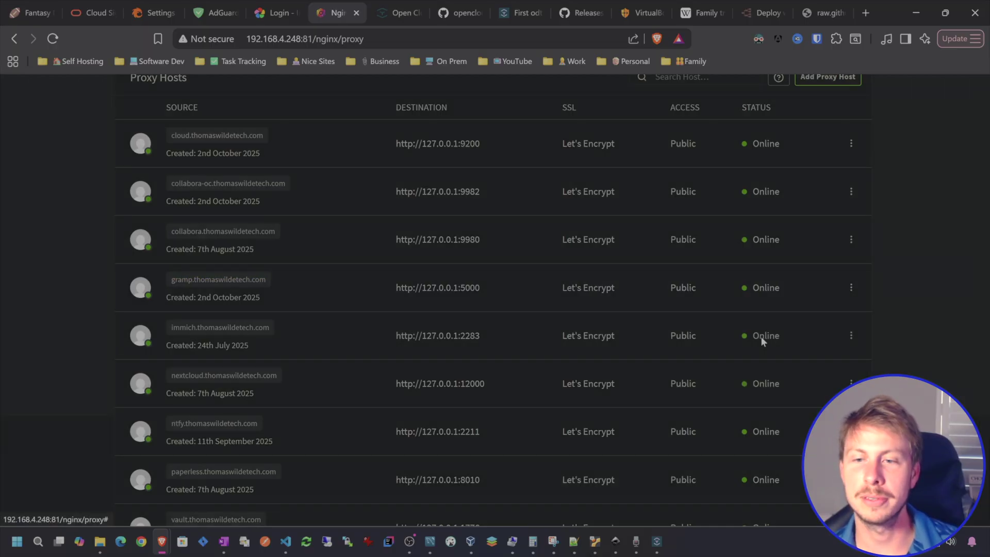
pyautogui.click(376, 208)
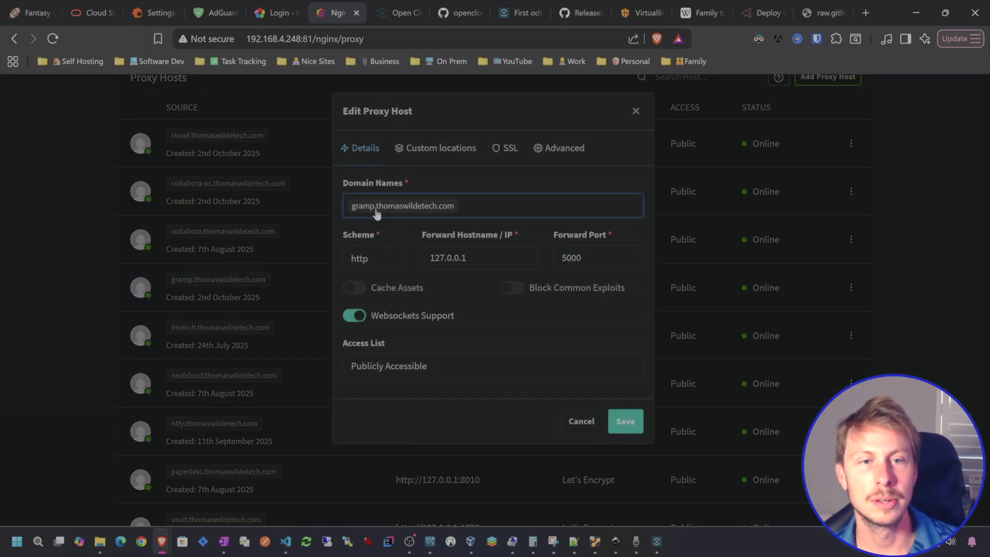
pyautogui.press('BackSpace')
pyautogui.write('gramps.thomaswildetech.com')
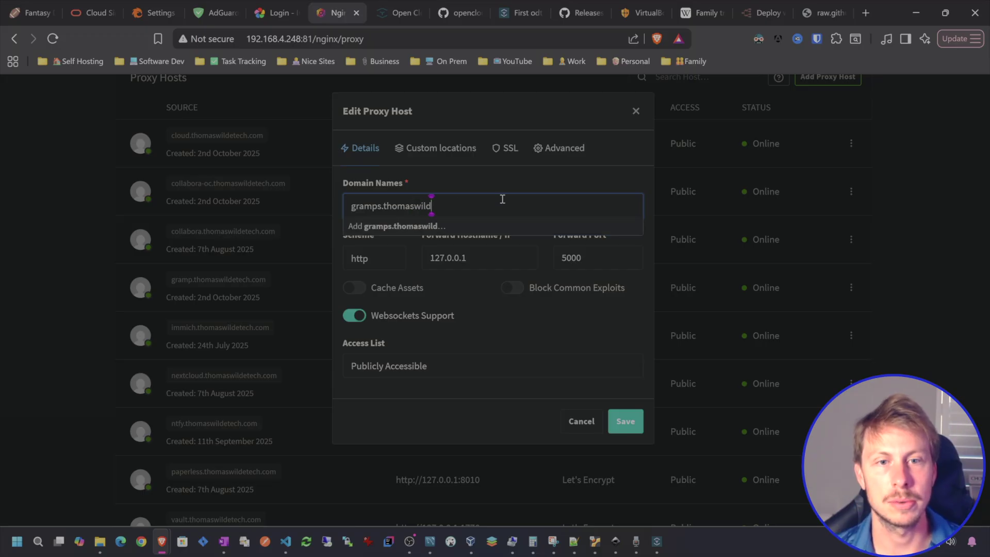
pyautogui.click(470, 232)
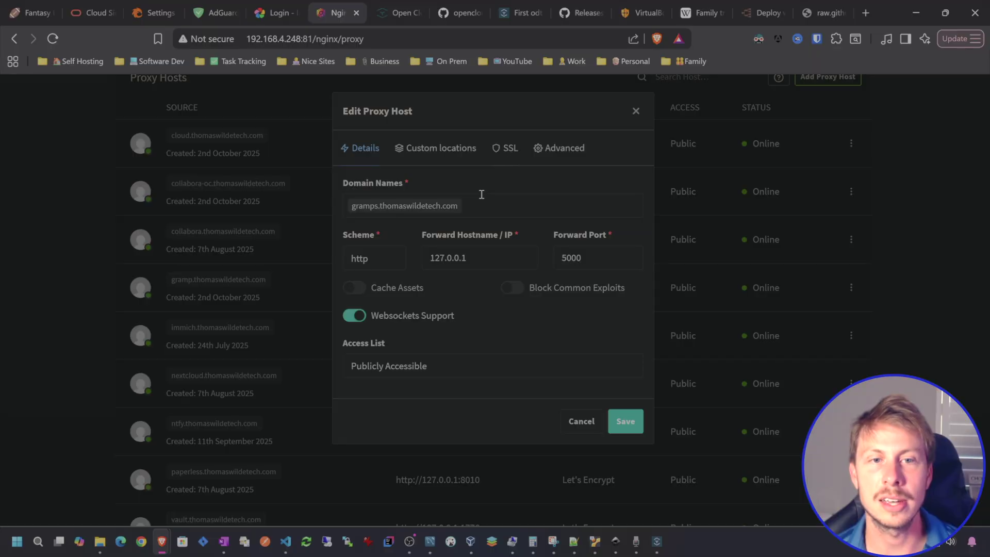
pyautogui.click(499, 149)
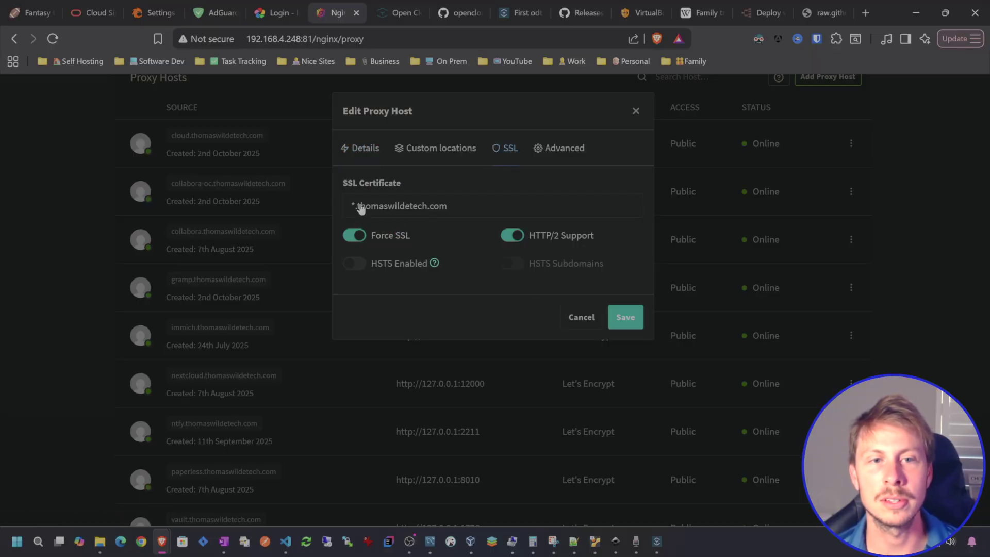
pyautogui.click(369, 154)
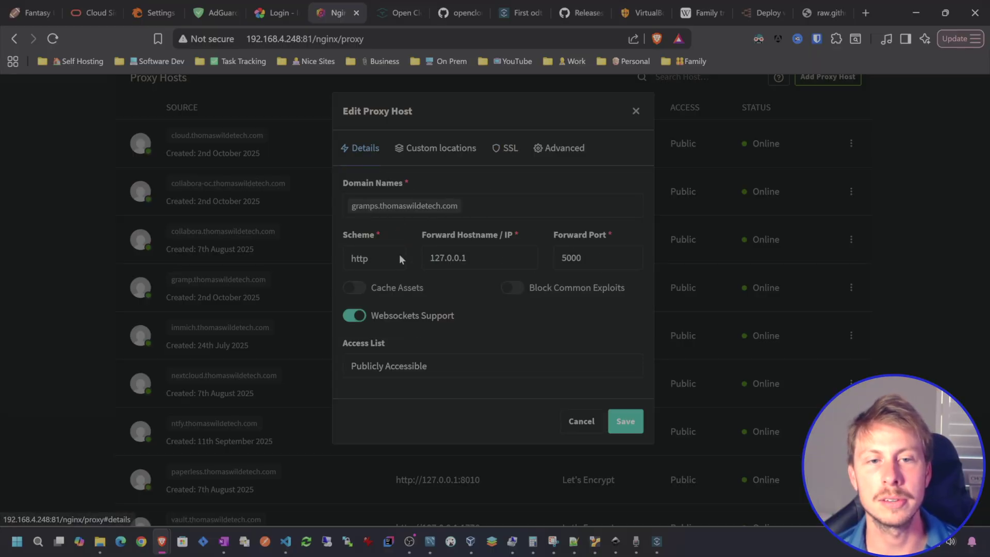
pyautogui.click(625, 421)
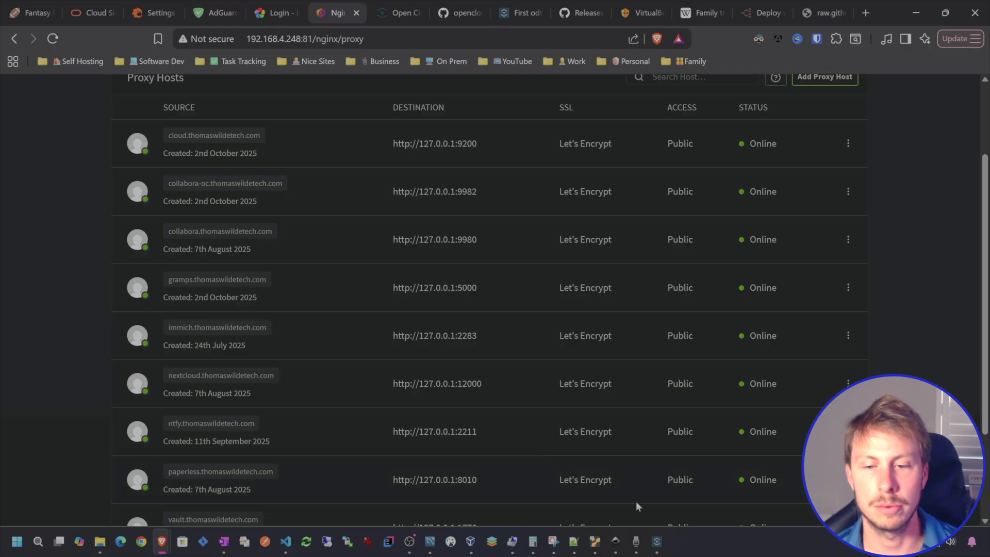
# - From the gramps folder, start the containers with 'sudo docker compose up -d'
pyautogui.click(285, 541)
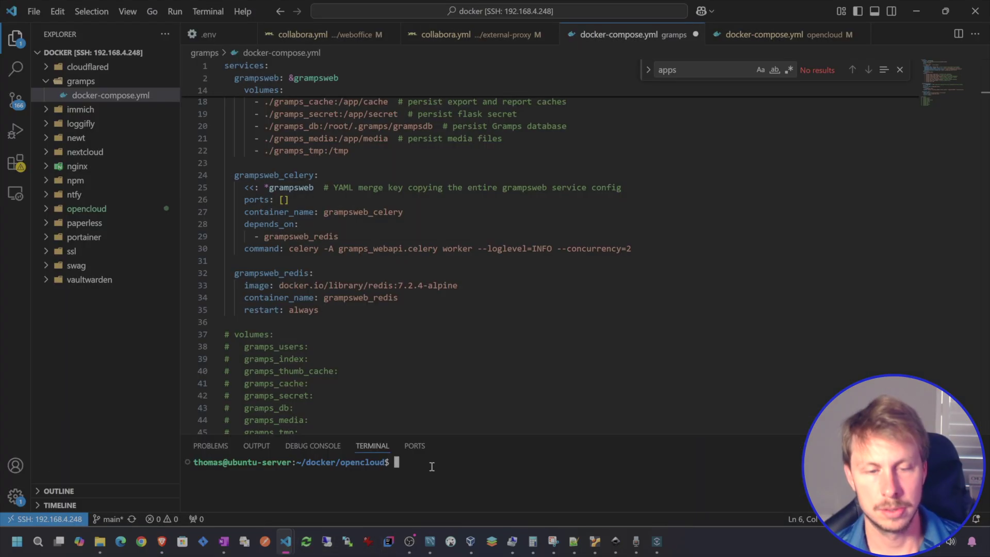
pyautogui.write('cd ../gramp')
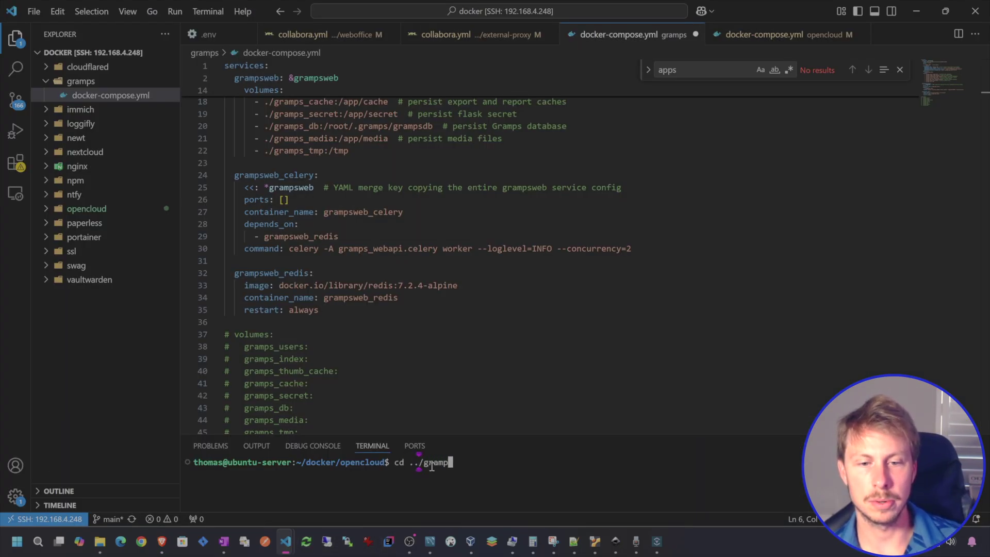
pyautogui.write('s')
pyautogui.press('Return')
pyautogui.moveTo(533, 435); pyautogui.dragTo(515, 287)
pyautogui.write('sudo')
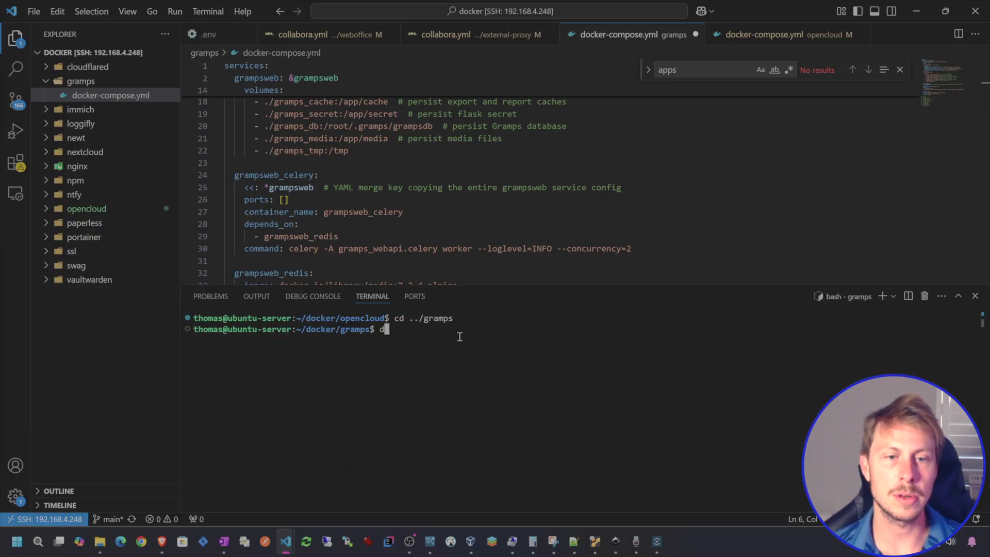
pyautogui.write(' docker compso')
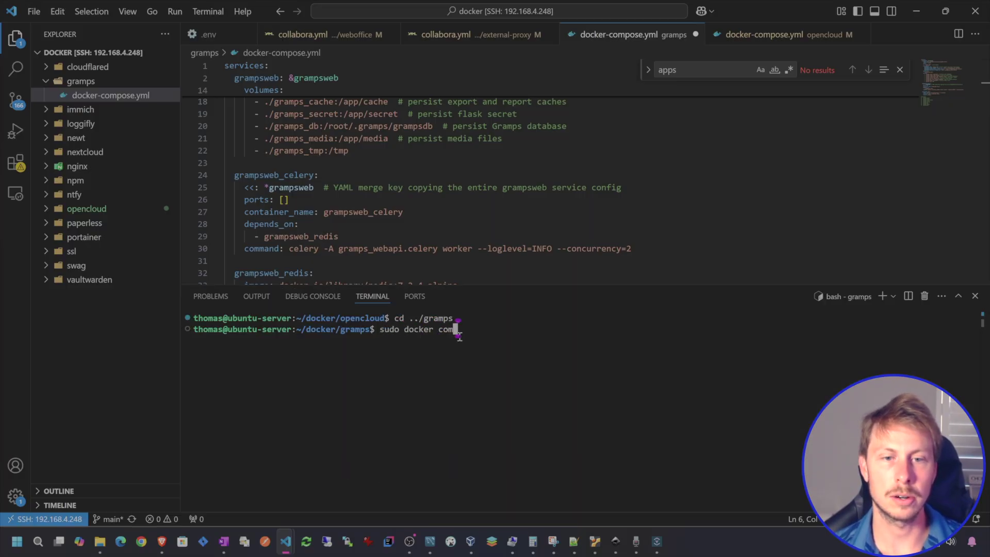
pyautogui.press('BackSpace')
pyautogui.press('BackSpace')
pyautogui.write('se up -d')
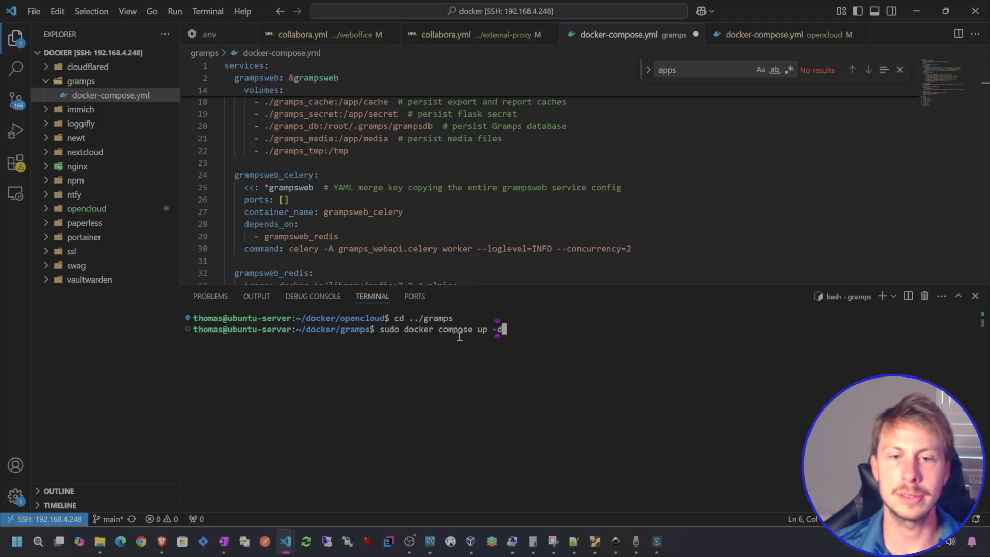
pyautogui.press('Return')
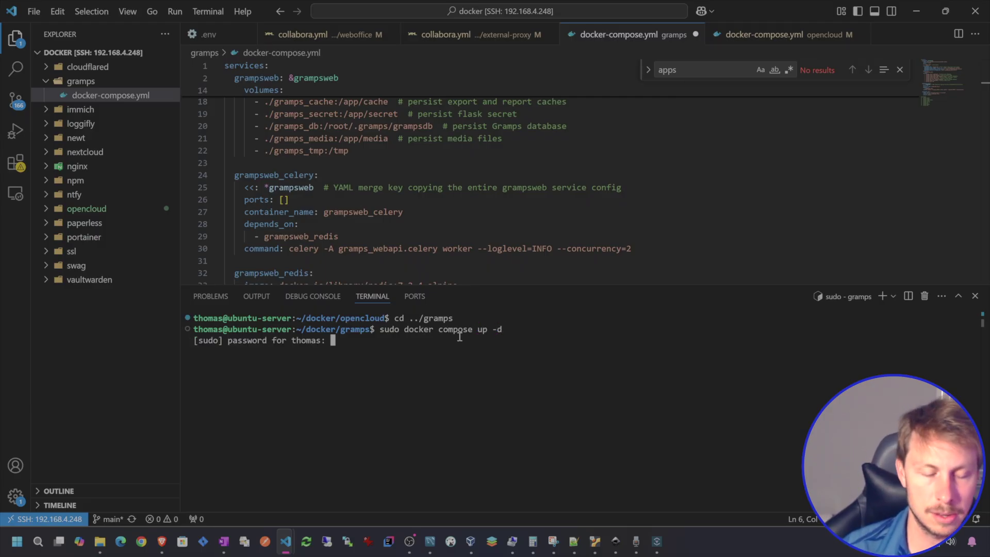
pyautogui.press('Return')
# - Save docker-compose.yml, rerun 'sudo docker compose up -d', and select host port 5000
pyautogui.click(596, 149)
pyautogui.hotkey('ctrl', 's')
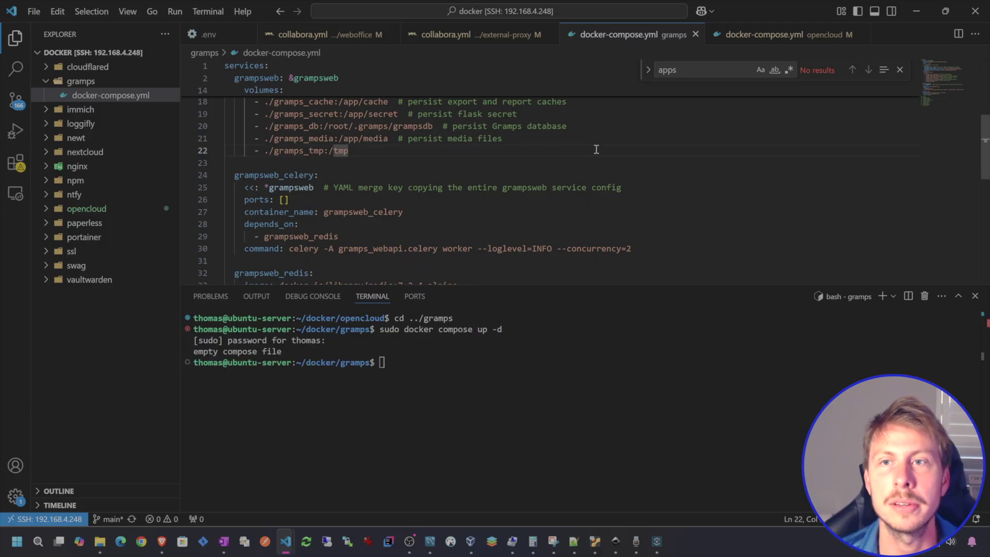
pyautogui.click(416, 376)
pyautogui.press('Up')
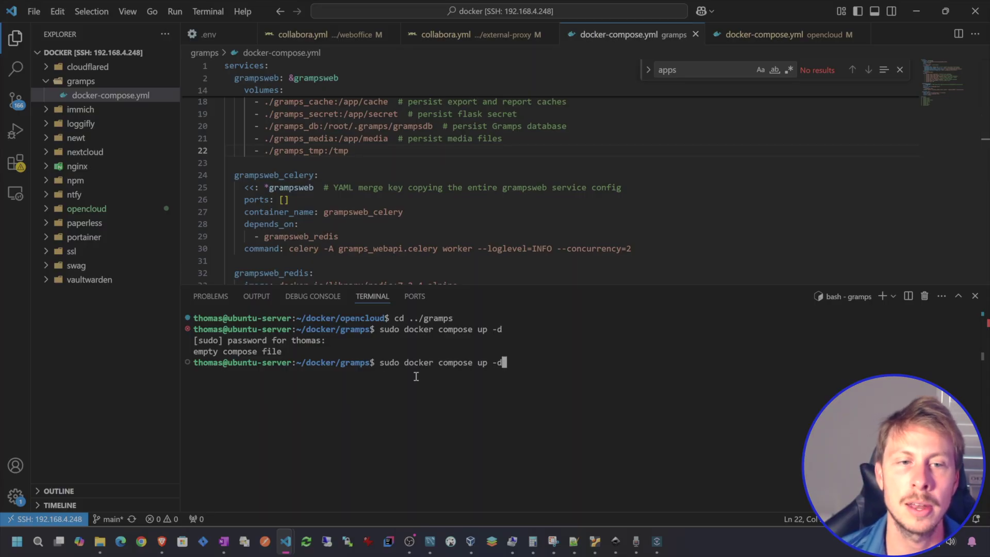
pyautogui.press('Return')
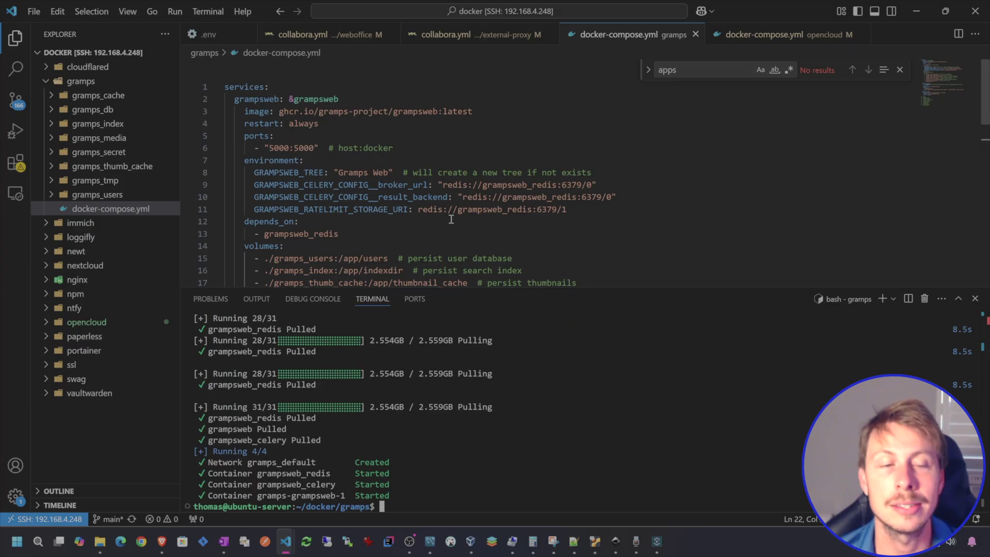
pyautogui.doubleClick(278, 148)
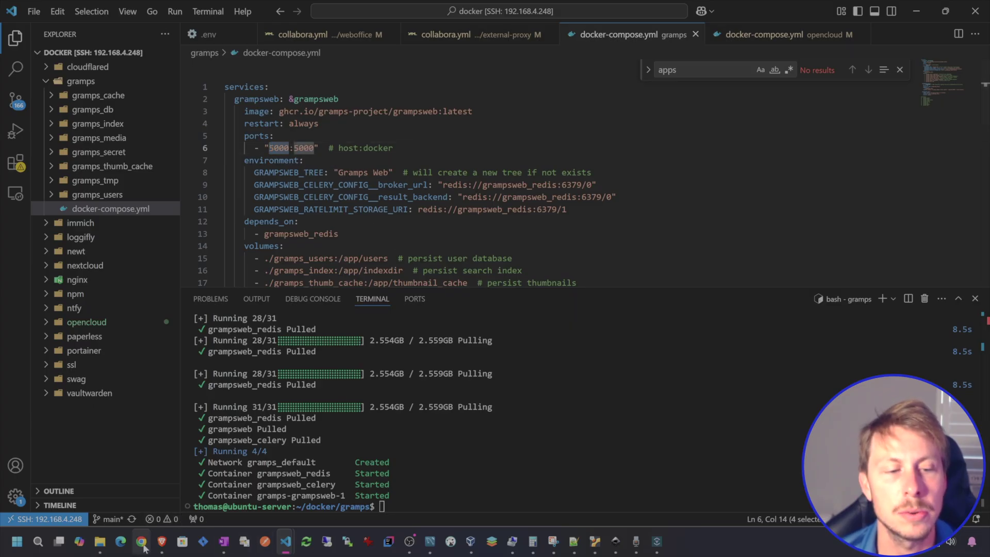
# - Load the Gramps Web site address in a new browser tab
pyautogui.moveTo(162, 544)
pyautogui.click(138, 491)
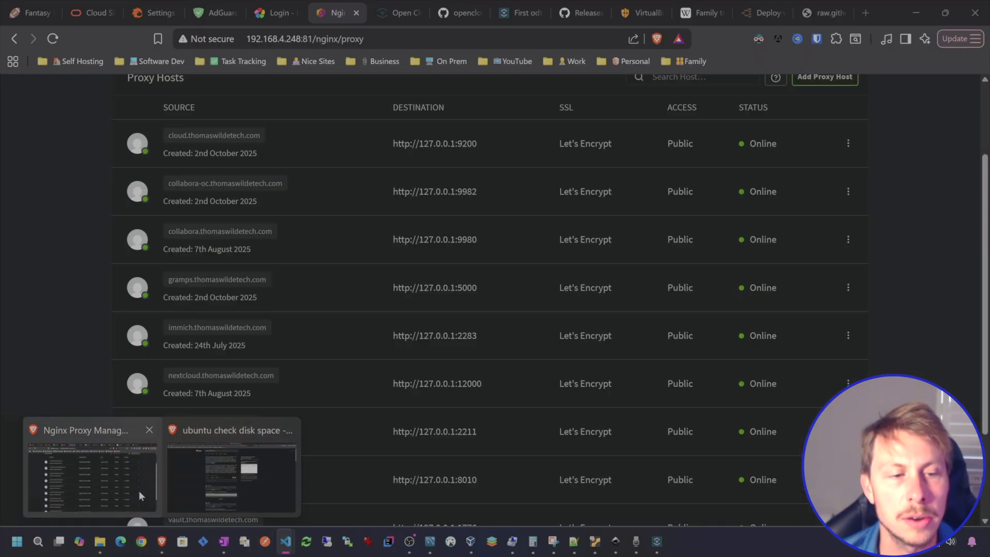
pyautogui.click(866, 12)
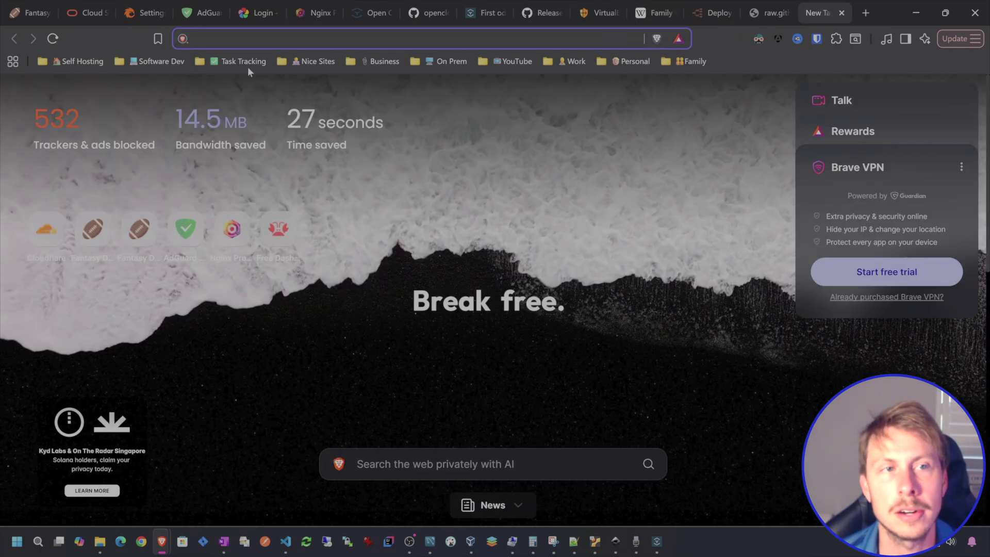
pyautogui.write('gramps.thomaswildetech.com')
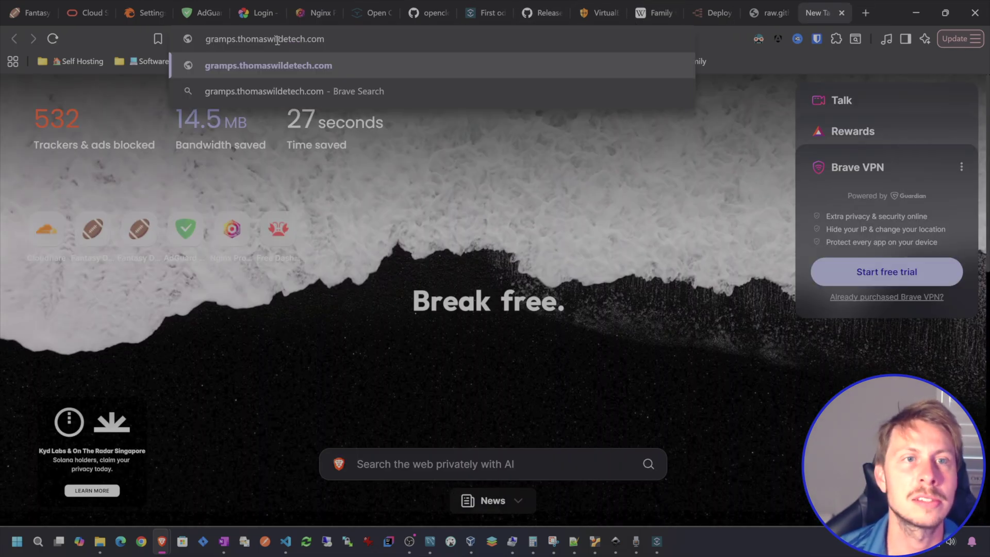
pyautogui.press('Return')
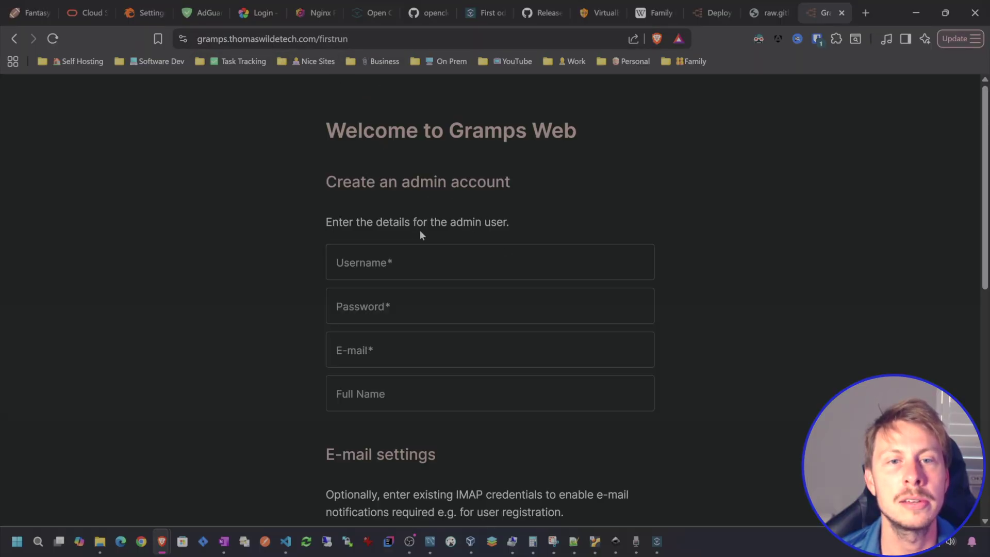
# - Step through the SMTP fields on the first-run form, leaving the base URL empty
pyautogui.scroll(-1, 519, 124)
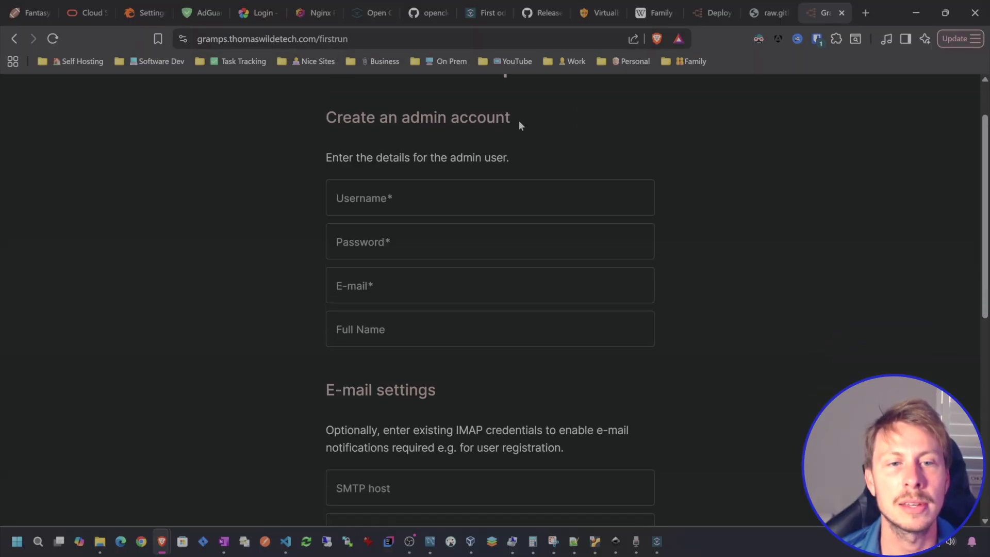
pyautogui.scroll(-3, 413, 182)
pyautogui.click(374, 303)
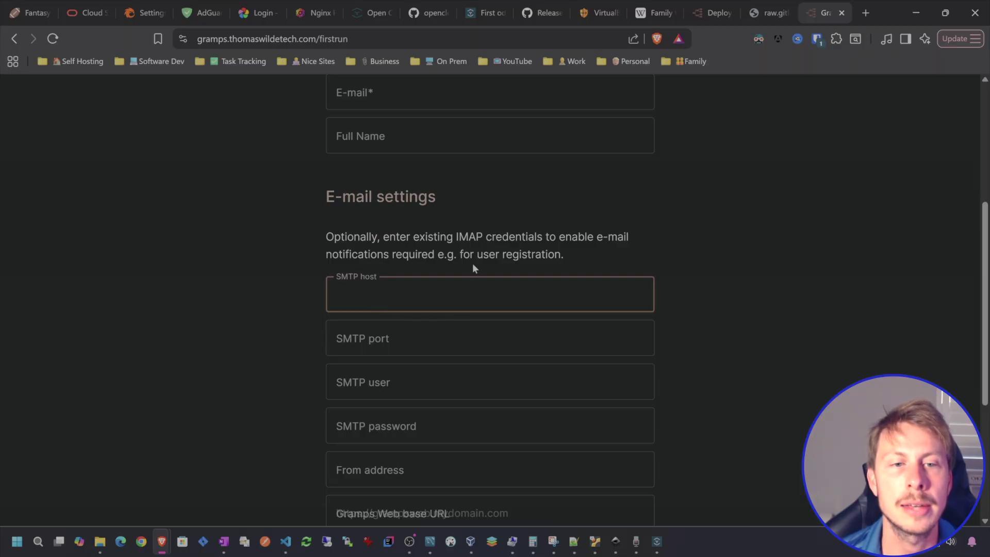
pyautogui.scroll(-2, 470, 265)
pyautogui.click(398, 215)
pyautogui.click(406, 255)
pyautogui.click(412, 298)
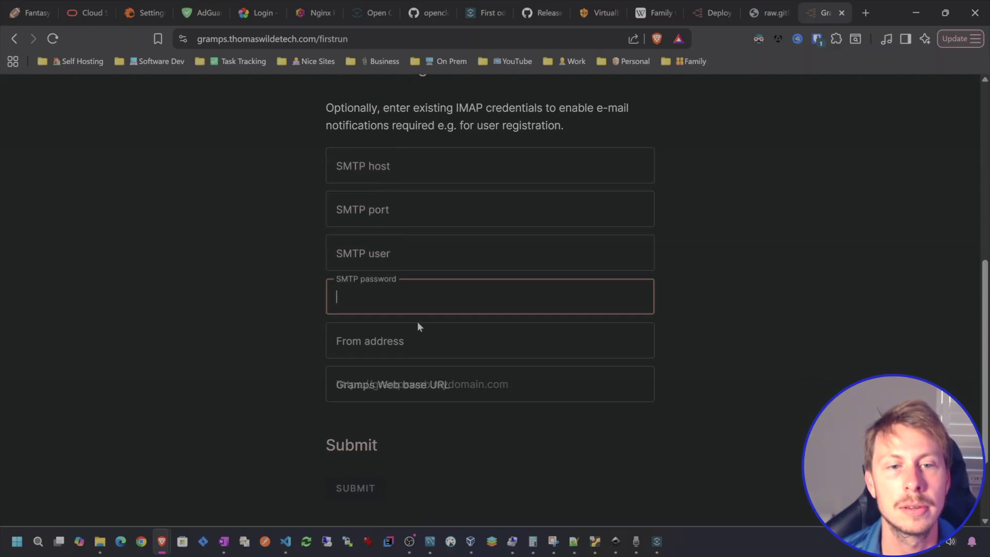
pyautogui.click(423, 341)
pyautogui.click(617, 361)
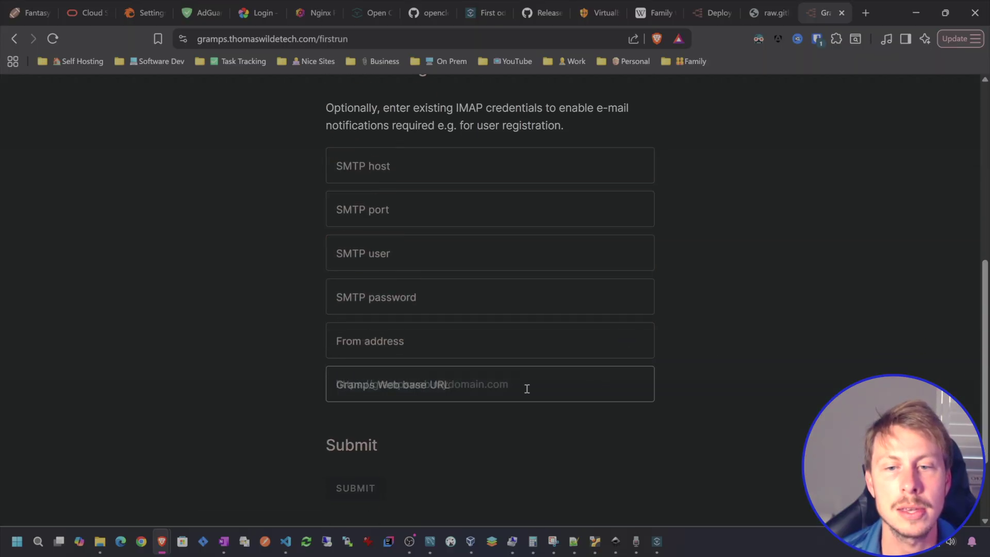
pyautogui.click(472, 385)
pyautogui.click(784, 311)
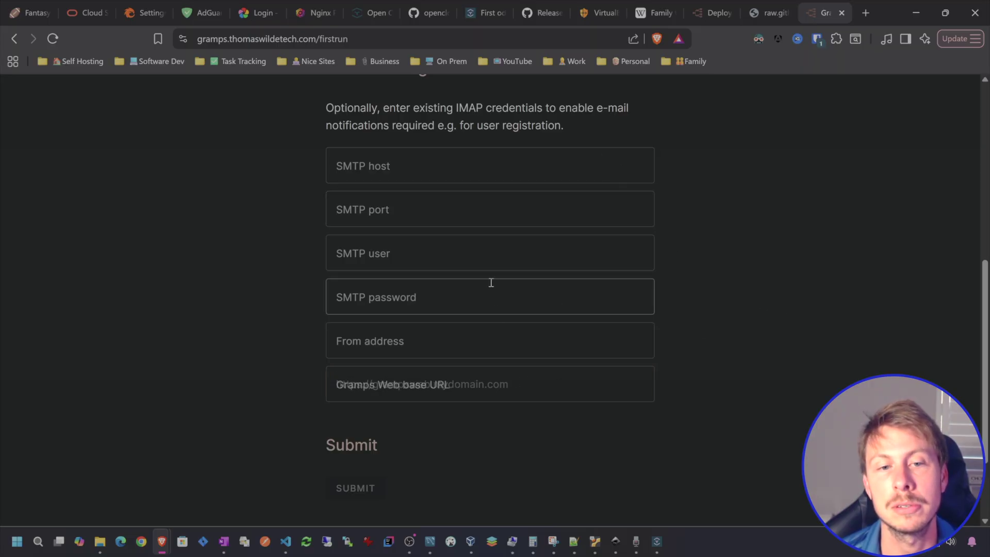
pyautogui.scroll(-2, 440, 244)
pyautogui.scroll(8, 440, 245)
# - Enter the admin username and password and submit the account form
pyautogui.click(391, 206)
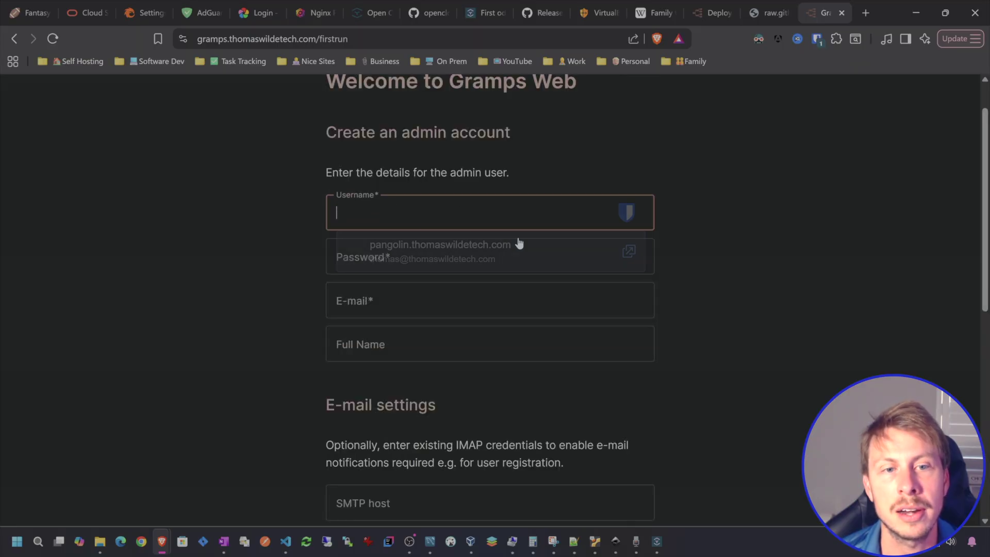
pyautogui.click(759, 196)
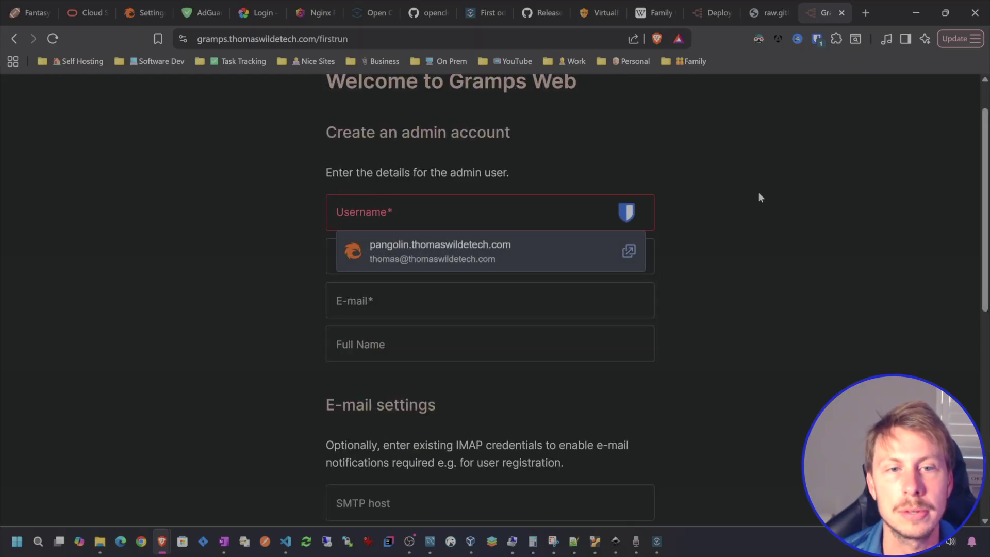
pyautogui.click(423, 206)
pyautogui.write('thomas')
pyautogui.press('Tab')
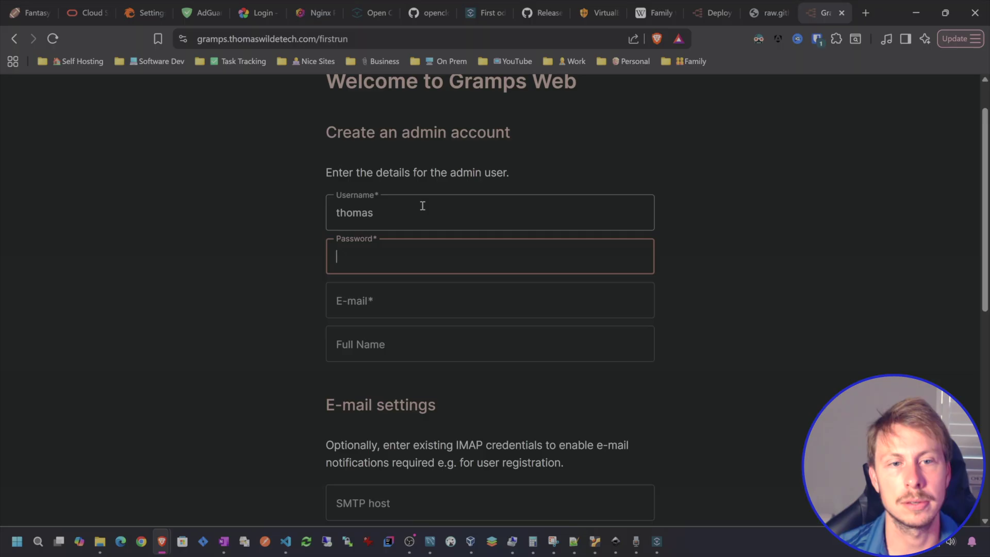
pyautogui.write('•••••••••••••••')
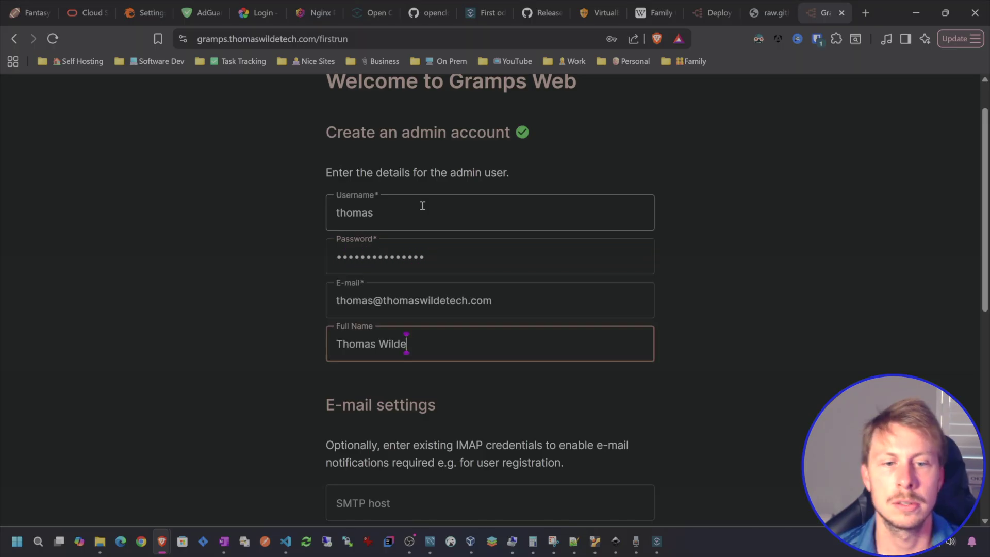
pyautogui.scroll(-8, 744, 161)
pyautogui.press('Return')
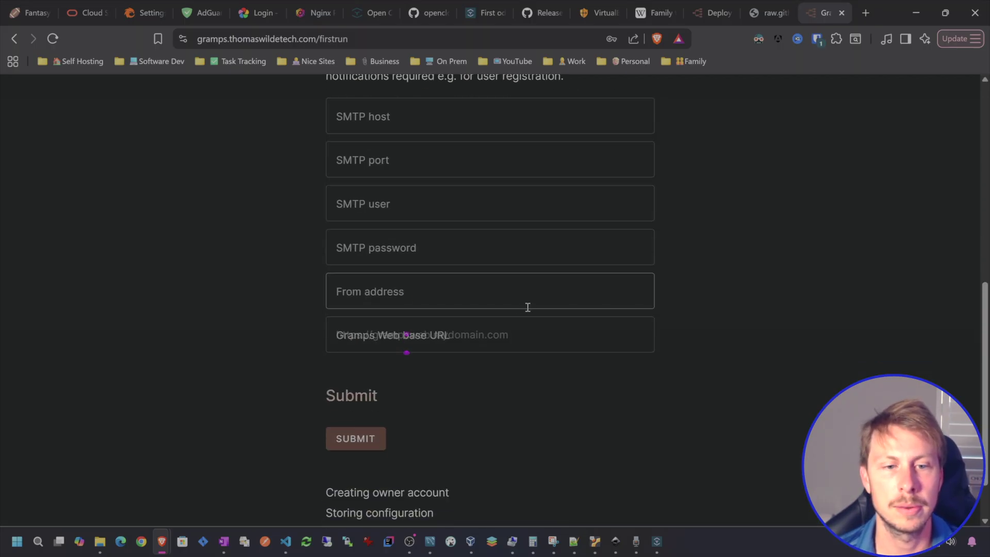
# - Review the form and click Start to enter Gramps Web with the new account
pyautogui.scroll(4, 671, 256)
pyautogui.scroll(-2, 651, 255)
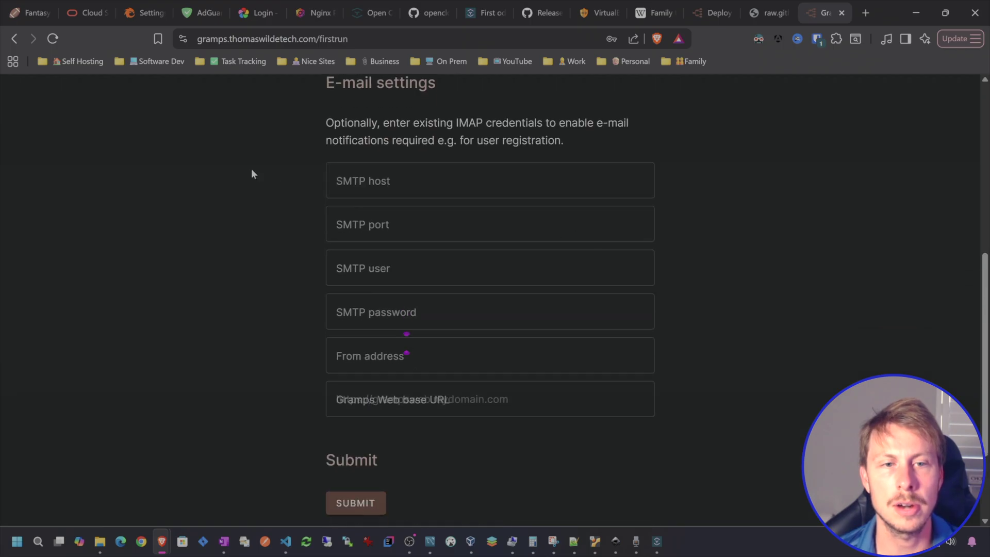
pyautogui.click(398, 181)
pyautogui.scroll(1, 341, 163)
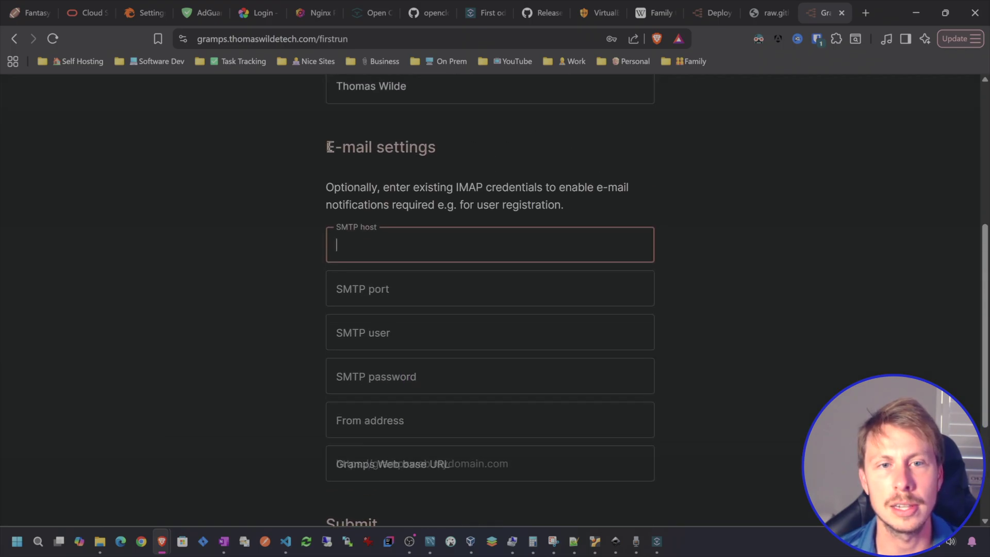
pyautogui.moveTo(565, 205); pyautogui.dragTo(310, 138)
pyautogui.click(881, 225)
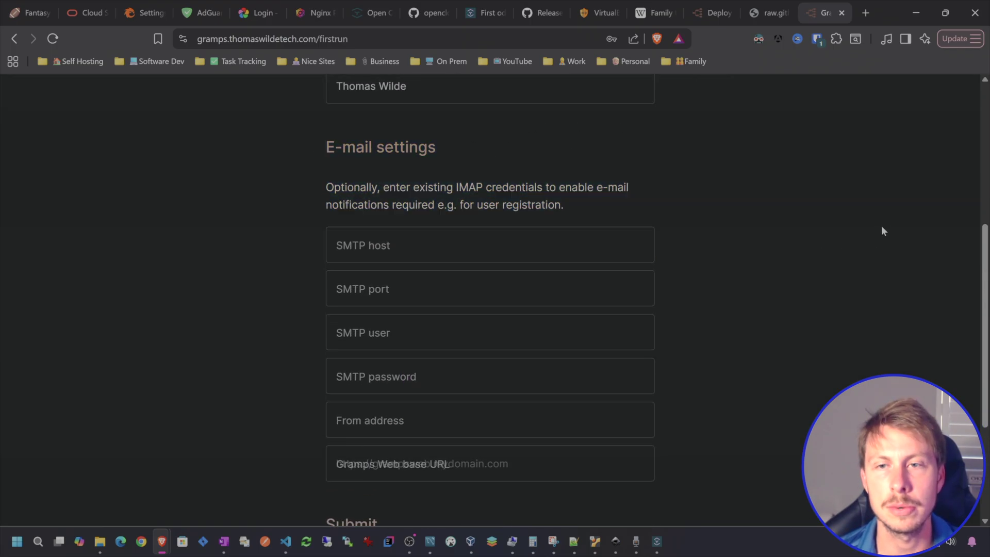
pyautogui.scroll(-3, 881, 225)
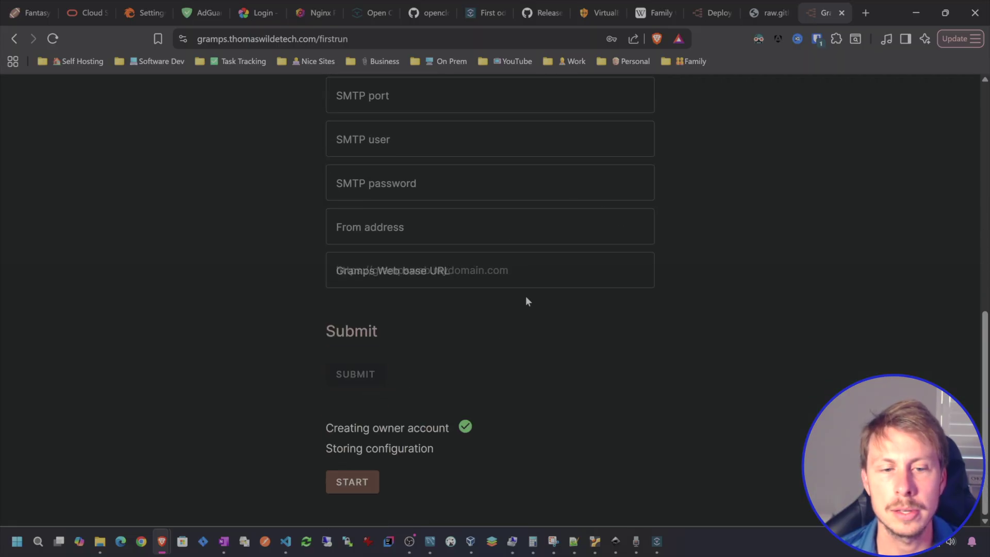
pyautogui.click(361, 485)
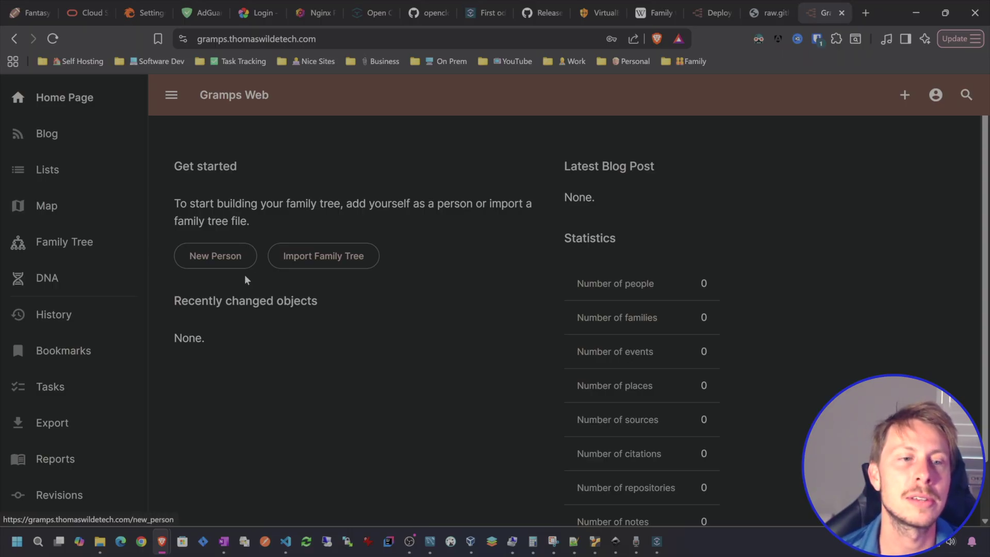
# - Open the New Person form from the home page's Get started section
pyautogui.click(234, 261)
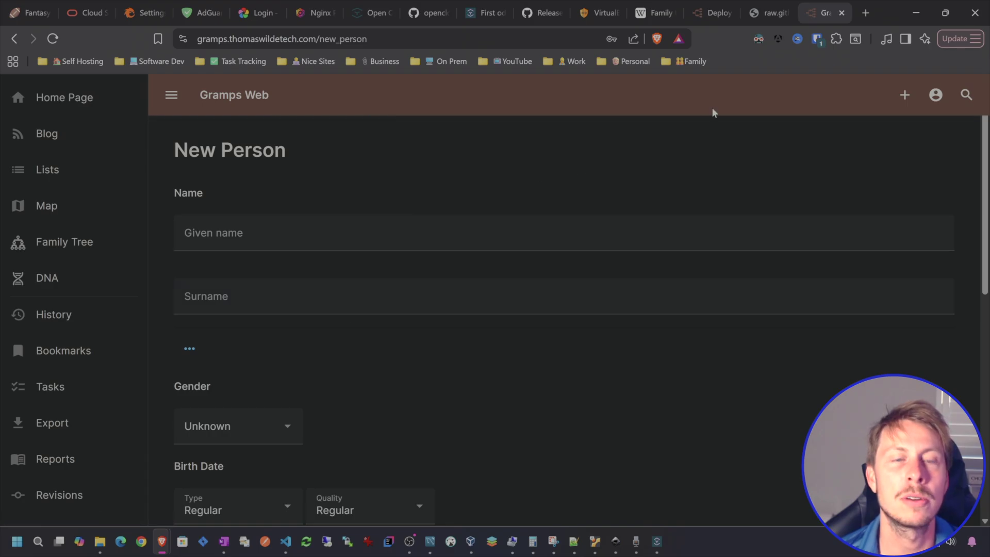
# - Snap Wikipedia beside Gramps Web and open the Charles III article
pyautogui.moveTo(655, 12); pyautogui.dragTo(607, 72)
pyautogui.press('super+Right')
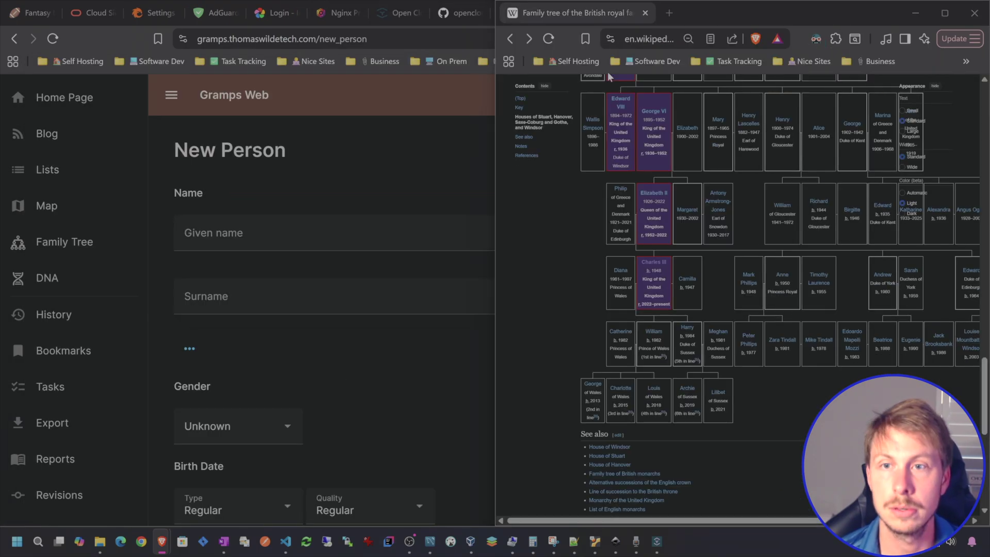
pyautogui.press('Return')
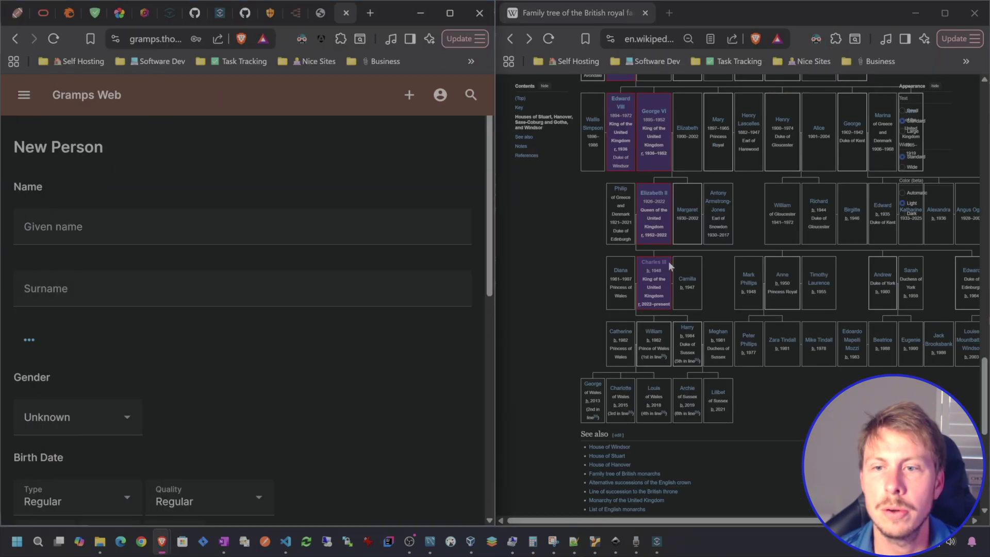
pyautogui.middleClick(655, 262)
pyautogui.click(697, 19)
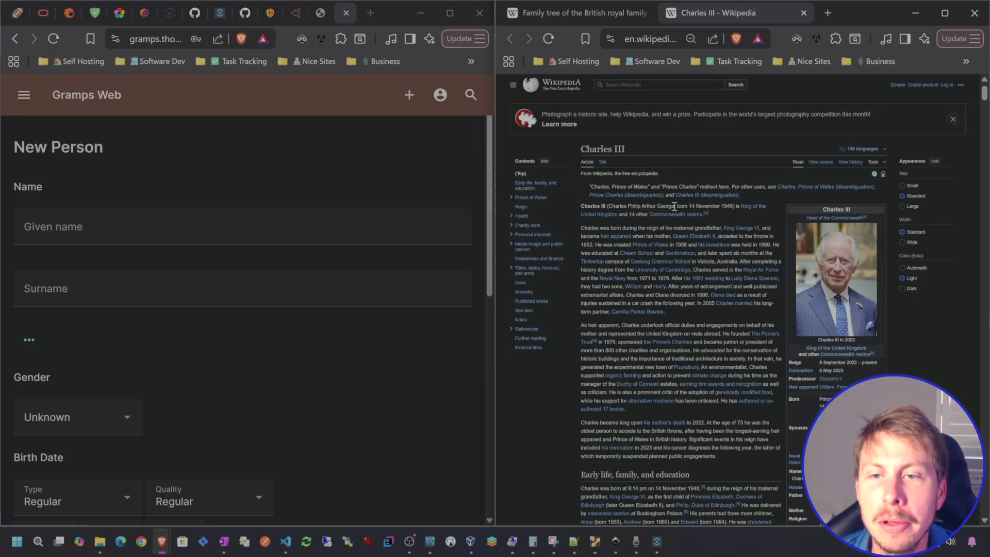
# - Enter given names 'Charles Philip Arthur George', surname Windsor, and gender Male
pyautogui.moveTo(675, 206); pyautogui.dragTo(610, 205)
pyautogui.hotkey('ctrl', 'c')
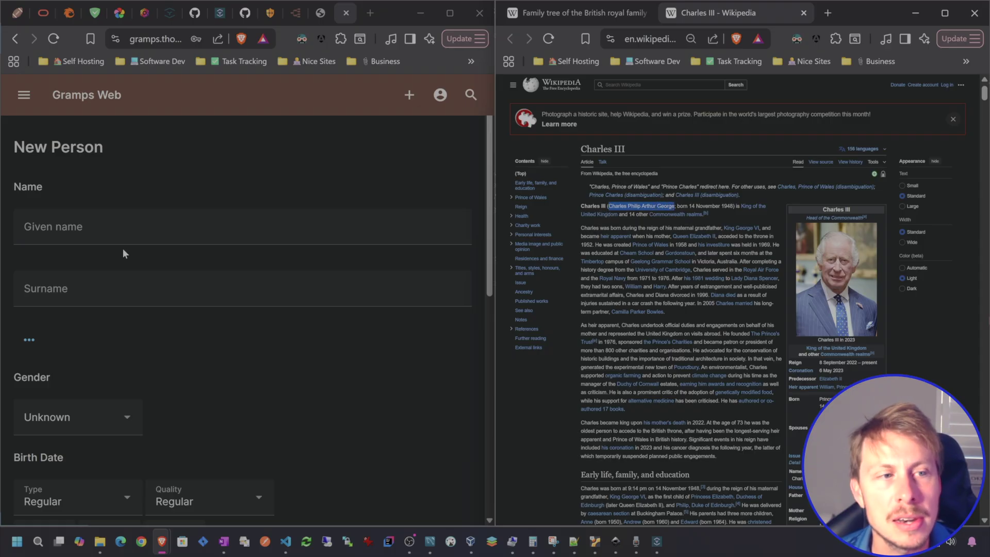
pyautogui.click(95, 227)
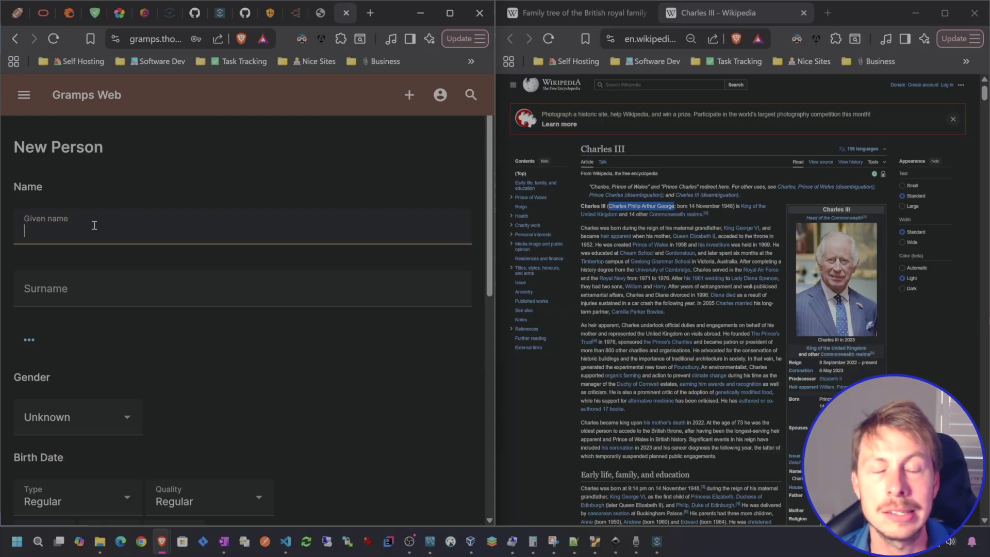
pyautogui.hotkey('ctrl', 'v')
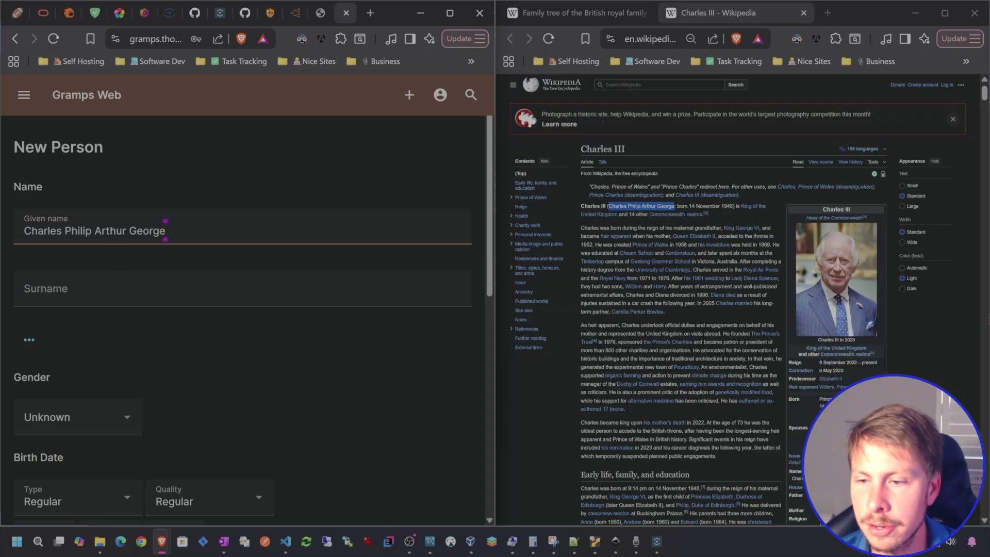
pyautogui.click(546, 309)
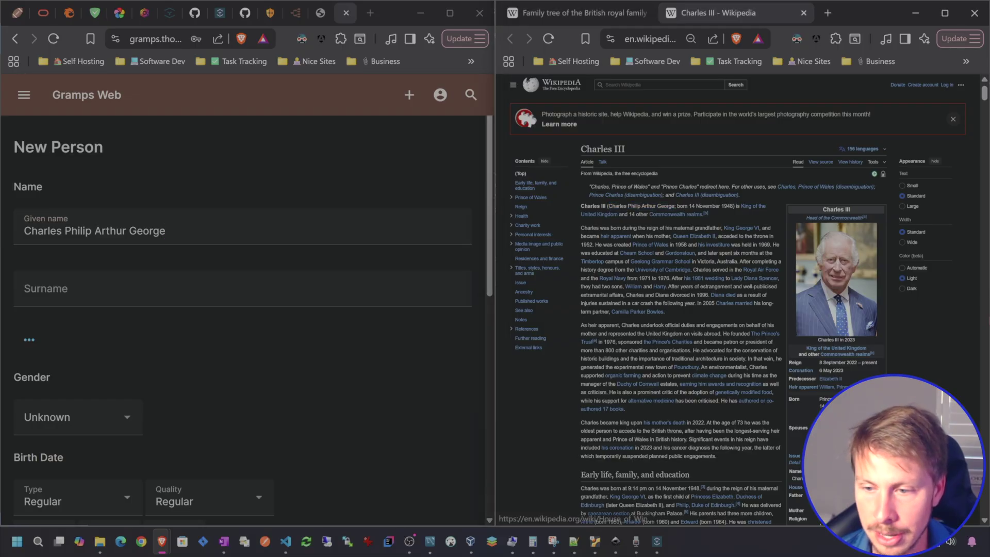
pyautogui.click(73, 288)
pyautogui.write('Windsor')
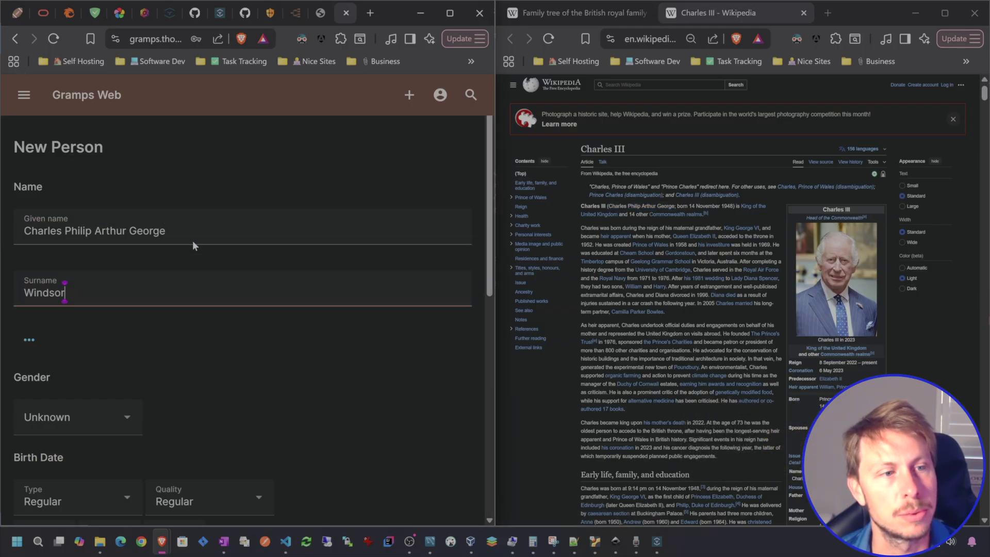
pyautogui.scroll(-2, 202, 237)
pyautogui.click(77, 289)
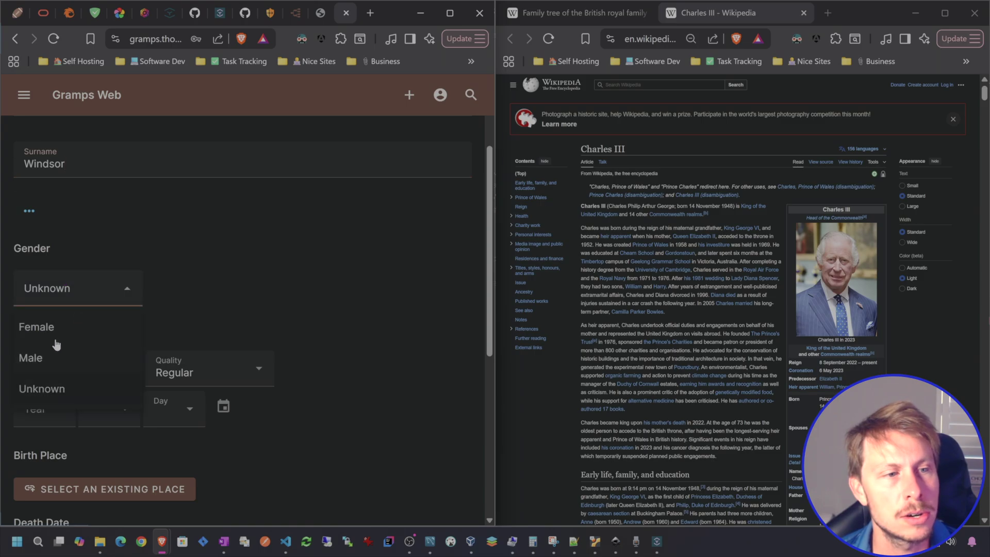
pyautogui.click(46, 356)
pyautogui.scroll(-2, 242, 159)
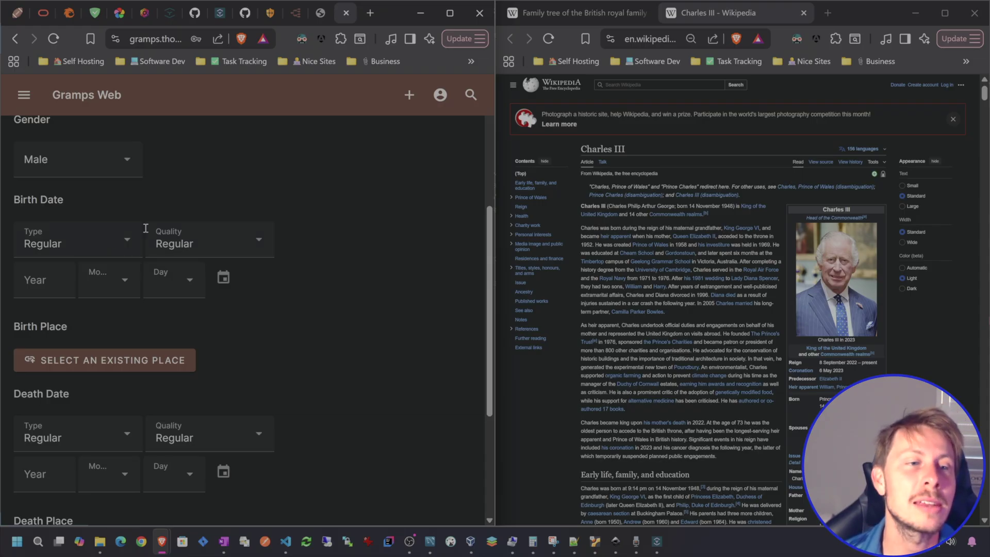
# - Keep the birth date quality and type both as Regular
pyautogui.click(192, 237)
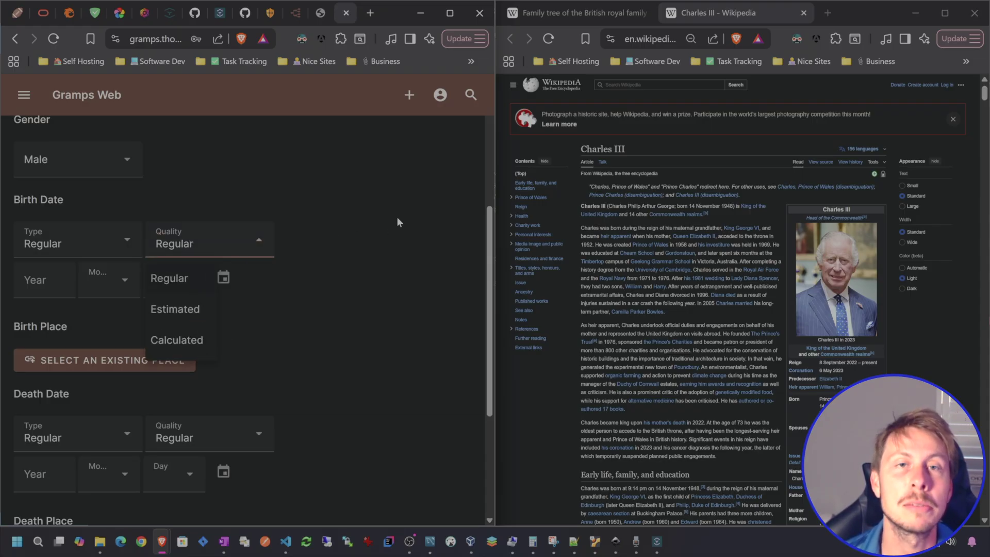
pyautogui.click(367, 285)
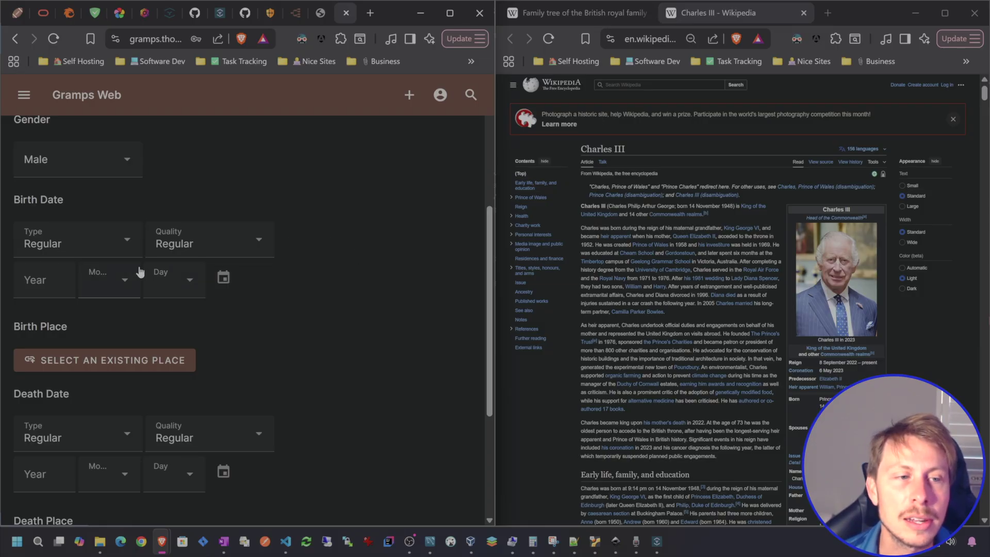
pyautogui.click(115, 243)
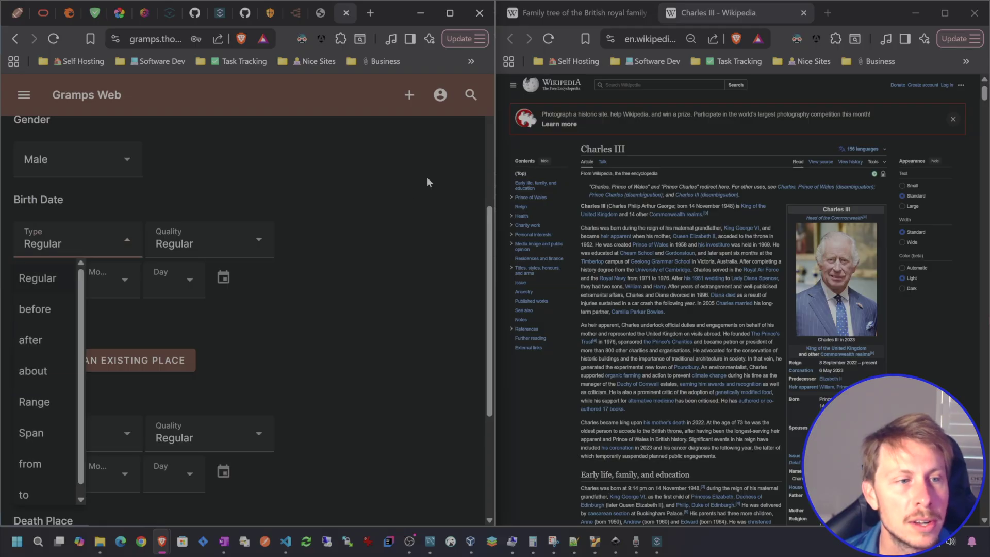
pyautogui.click(378, 236)
pyautogui.click(92, 248)
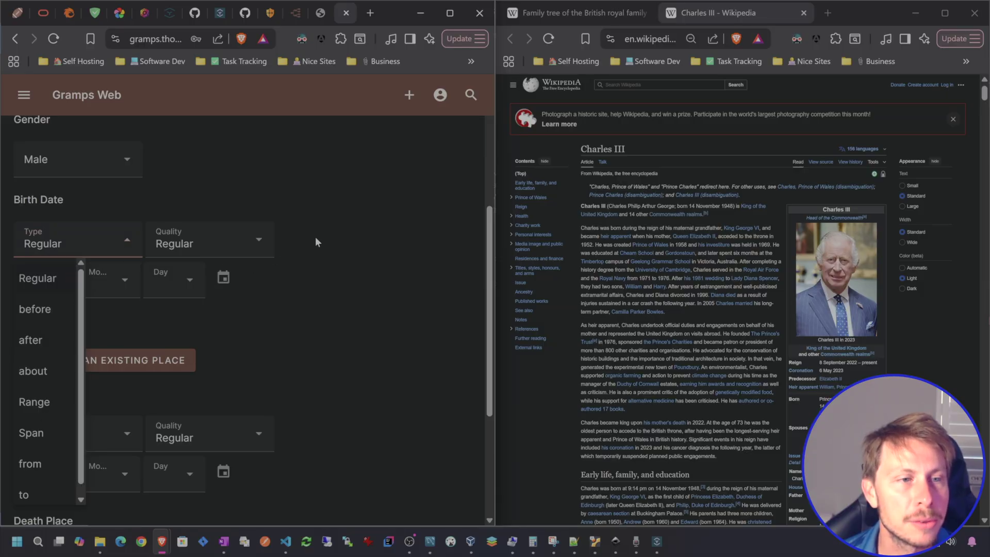
pyautogui.click(53, 279)
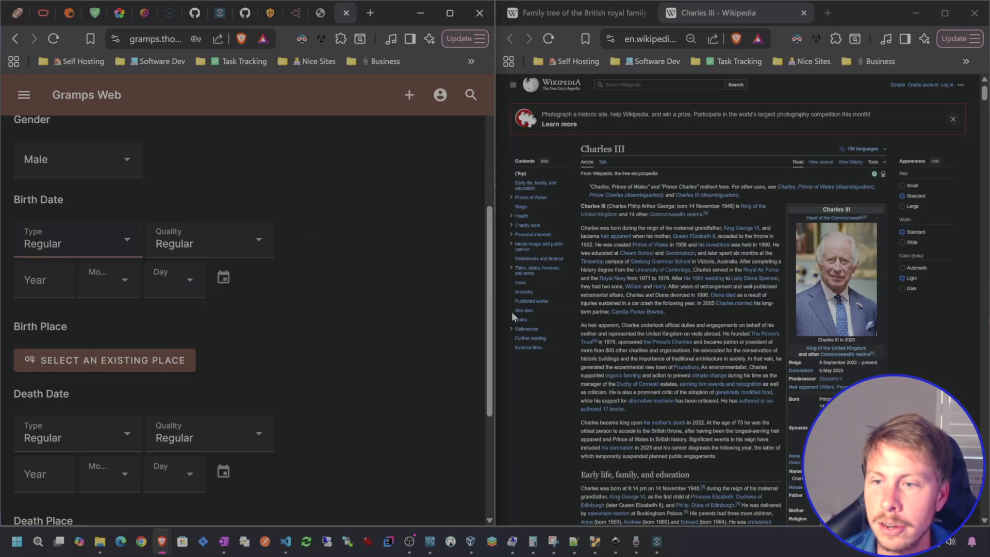
pyautogui.click(30, 283)
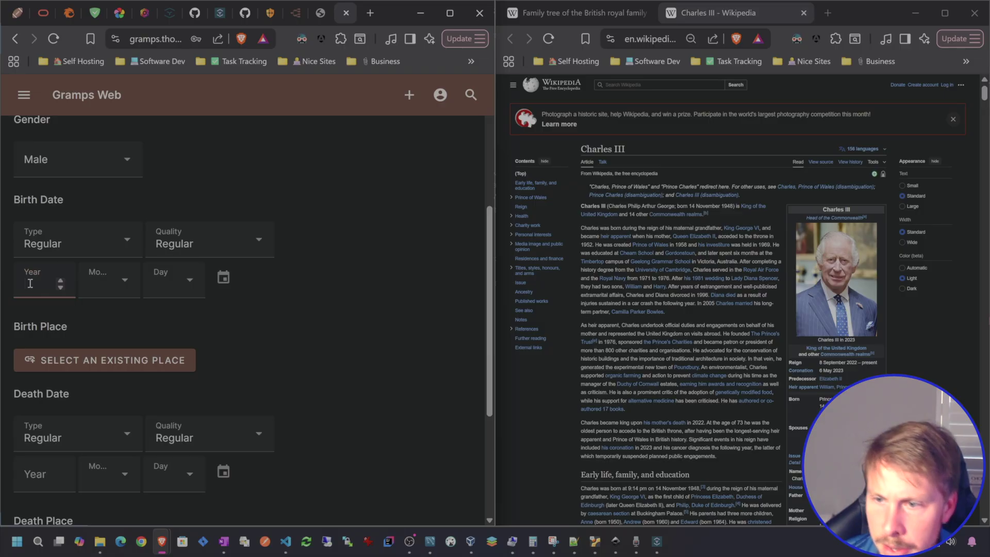
pyautogui.write('1948')
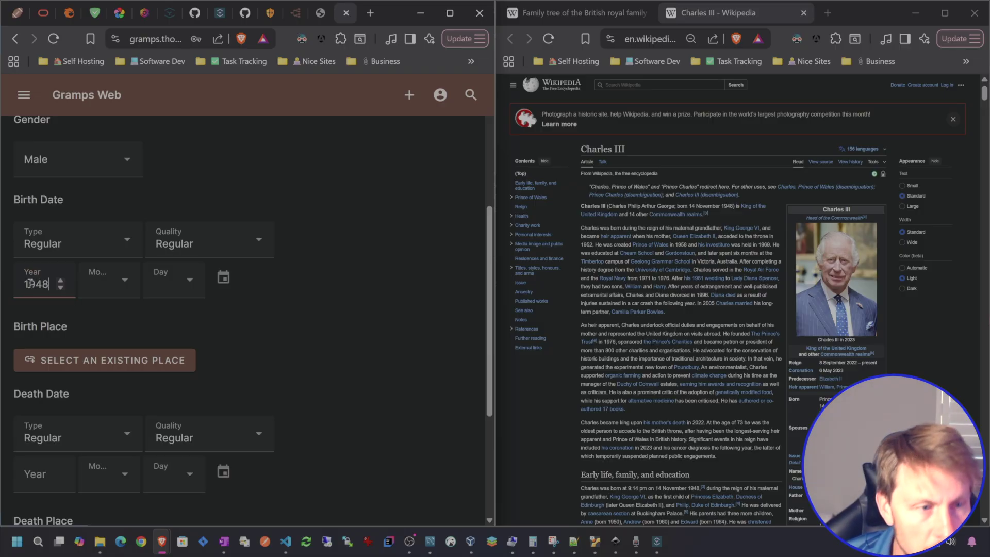
pyautogui.click(105, 281)
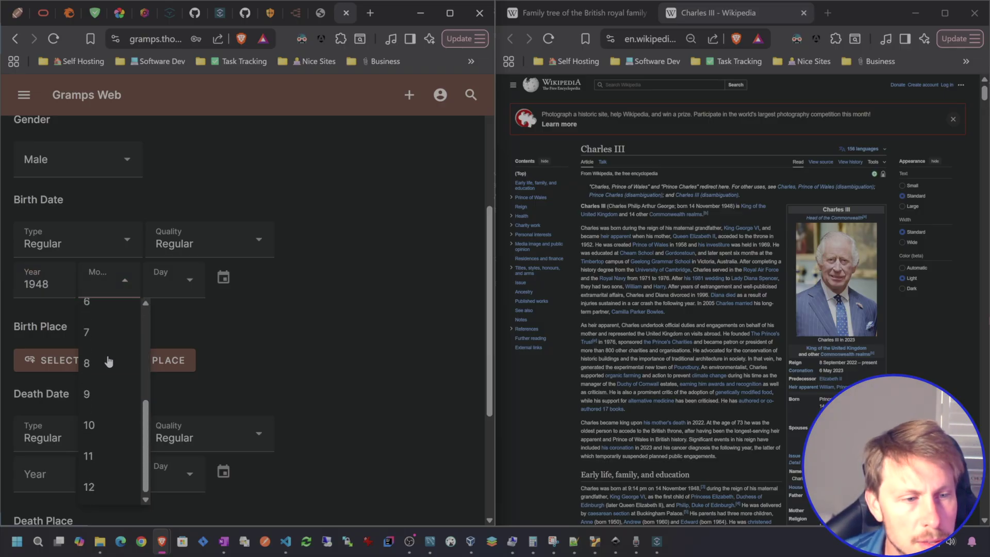
pyautogui.click(110, 451)
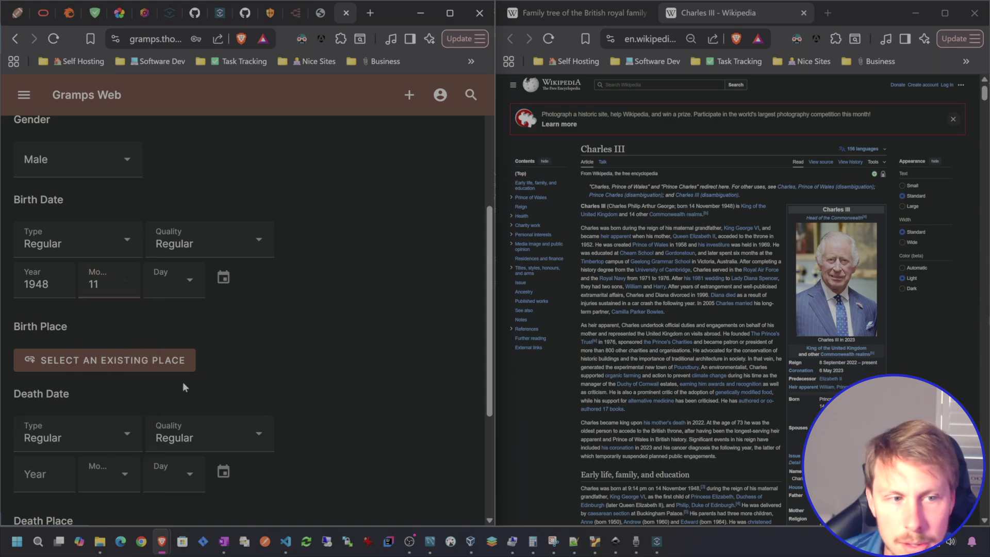
pyautogui.click(189, 285)
pyautogui.scroll(-3, 176, 464)
pyautogui.click(177, 464)
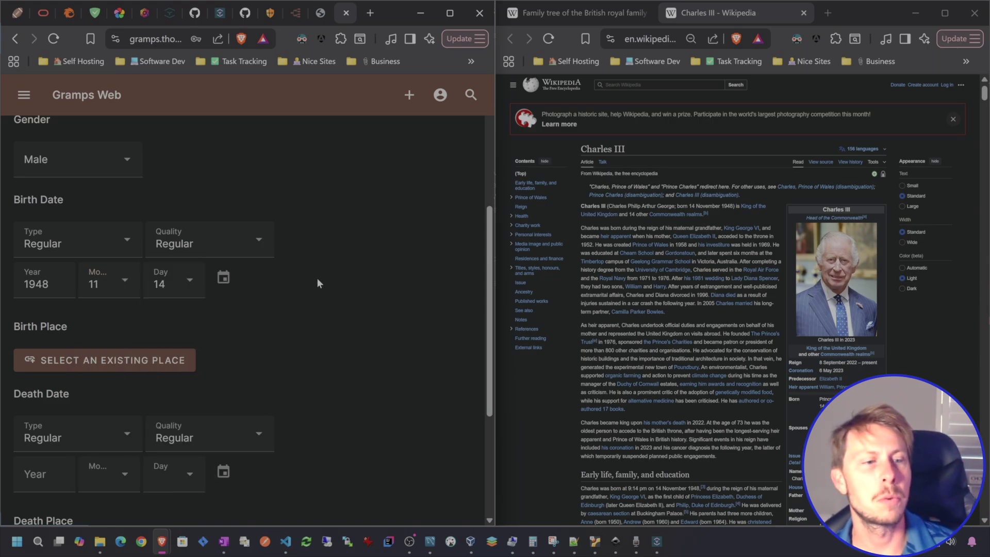
pyautogui.scroll(-1, 243, 213)
pyautogui.scroll(-1, 265, 193)
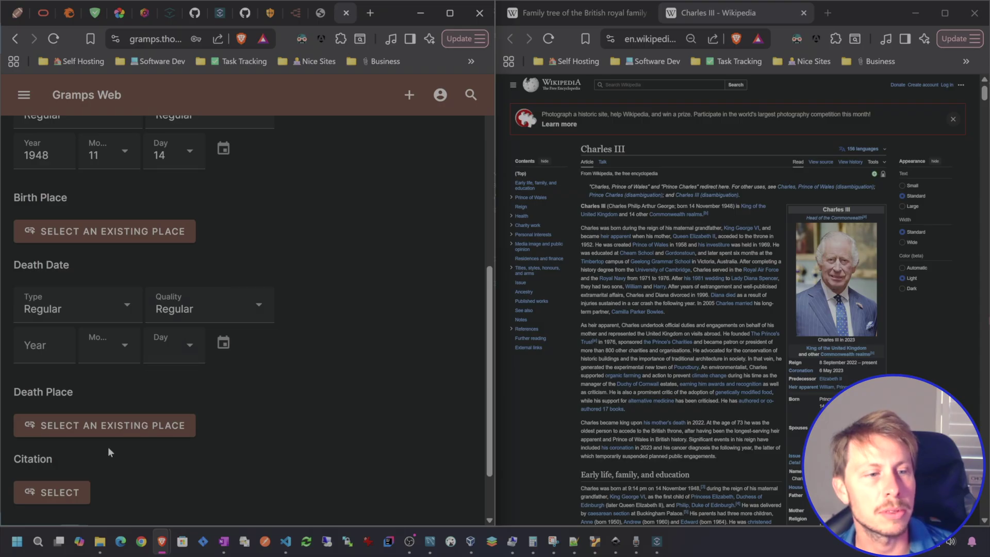
pyautogui.scroll(-2, 261, 181)
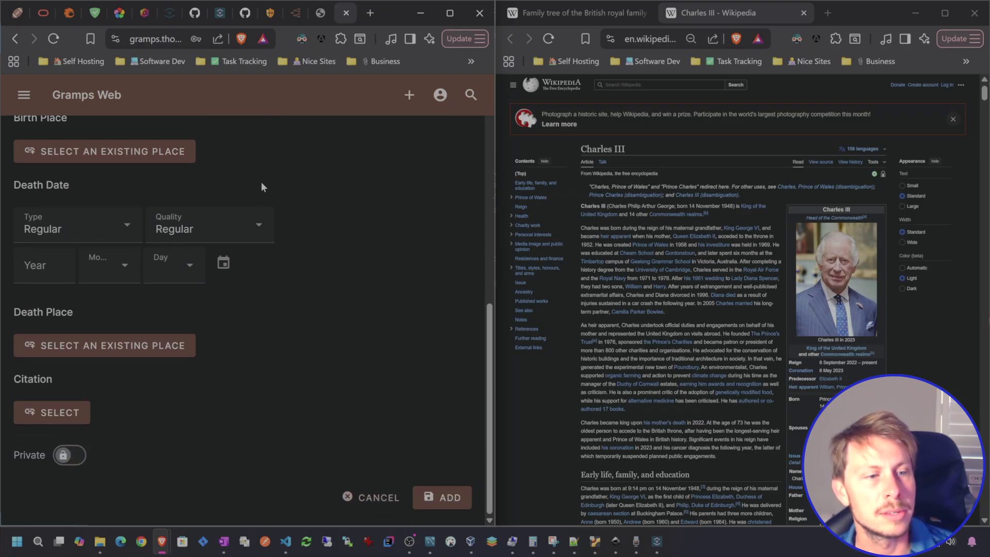
pyautogui.scroll(8, 345, 263)
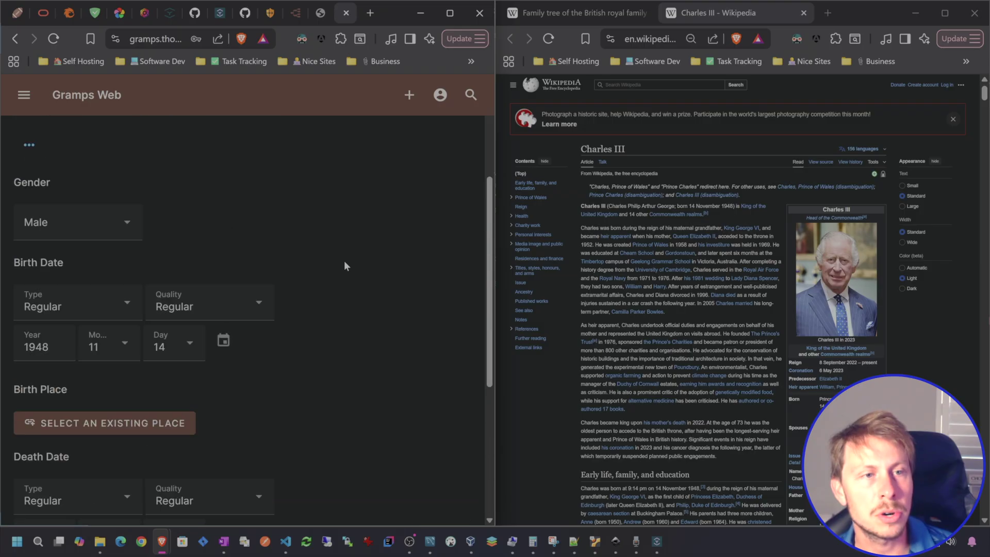
pyautogui.scroll(-8, 345, 263)
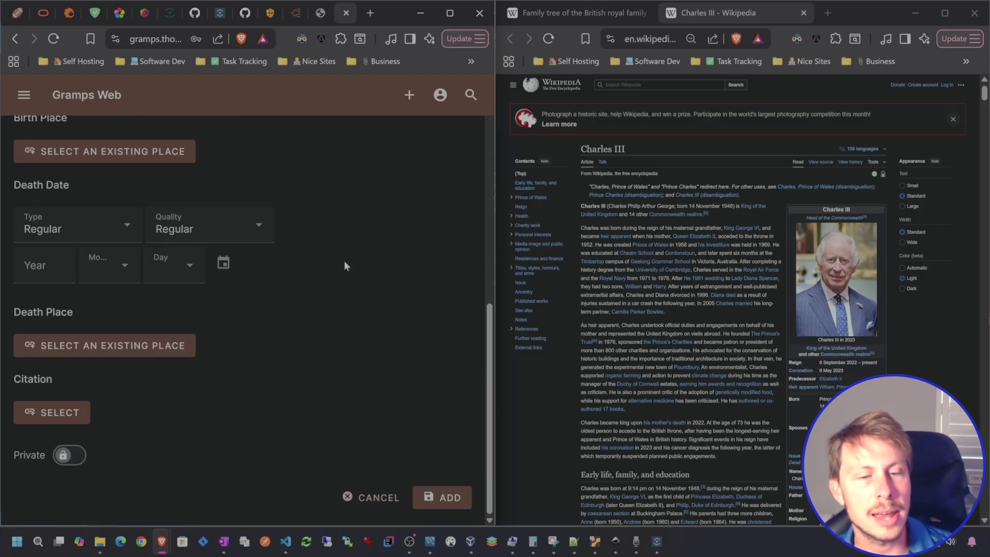
pyautogui.click(445, 498)
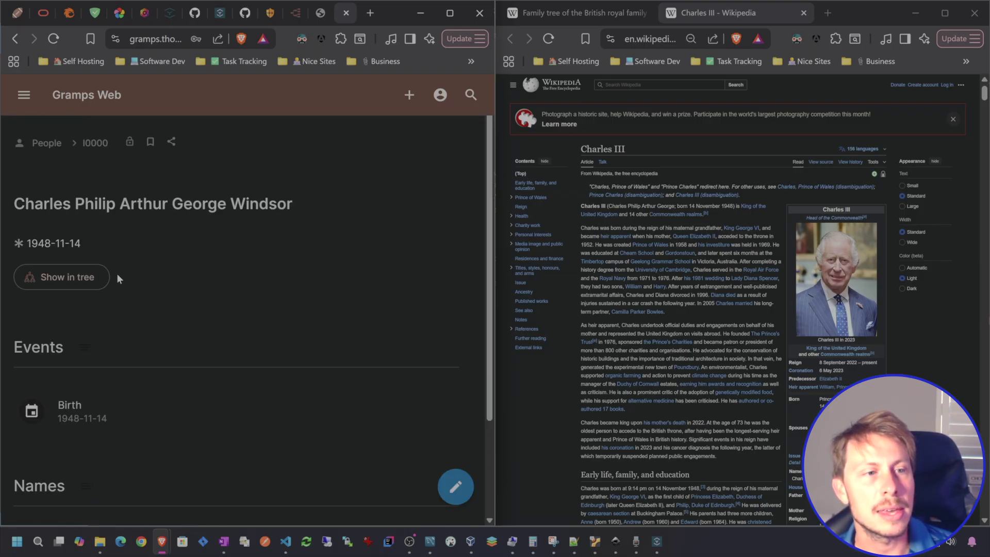
# - Make Charles the home person from the home page overview
pyautogui.click(90, 143)
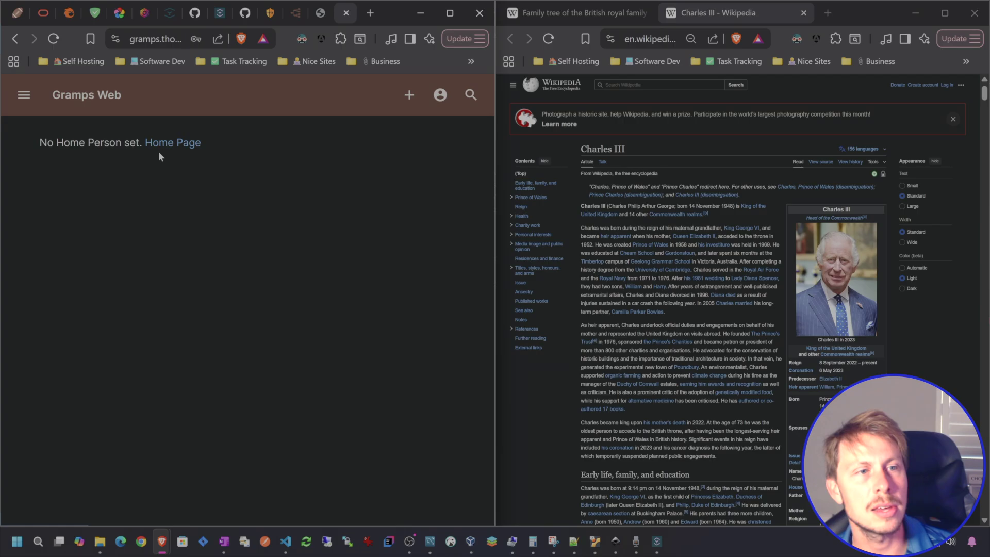
pyautogui.click(187, 145)
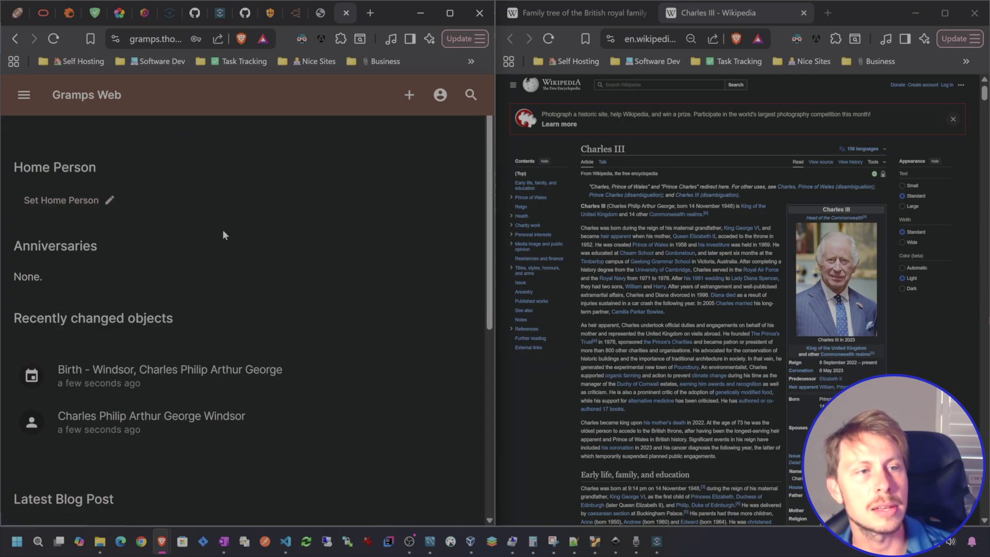
pyautogui.click(94, 200)
pyautogui.click(157, 206)
pyautogui.click(232, 312)
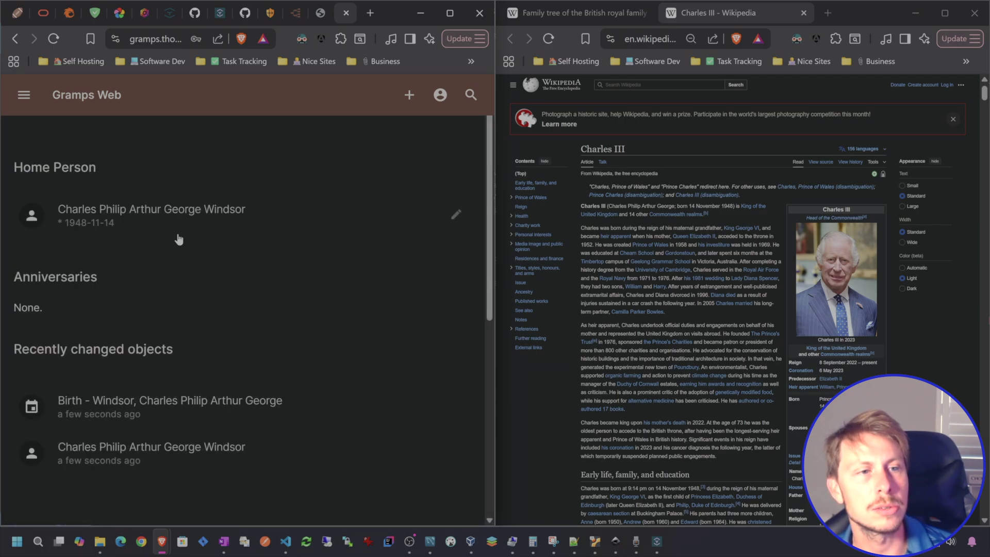
pyautogui.scroll(-7, 223, 186)
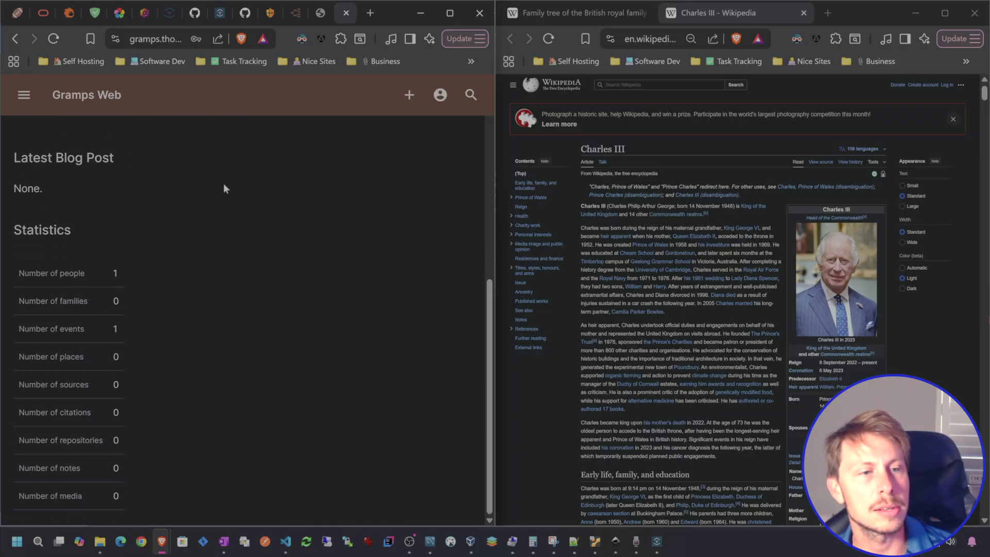
pyautogui.scroll(7, 224, 186)
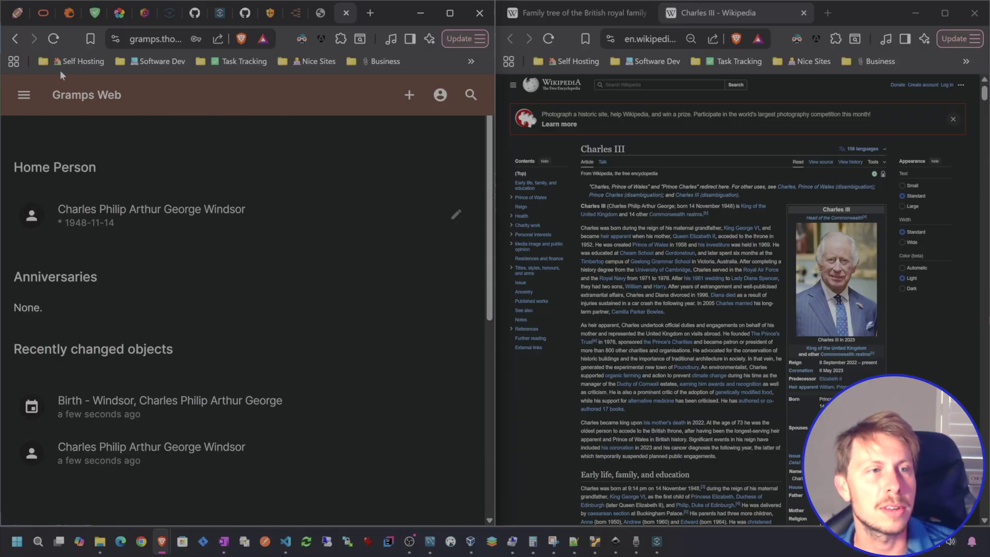
# - Open the Family Tree view showing Charles's ancestor chart
pyautogui.click(24, 94)
pyautogui.click(77, 241)
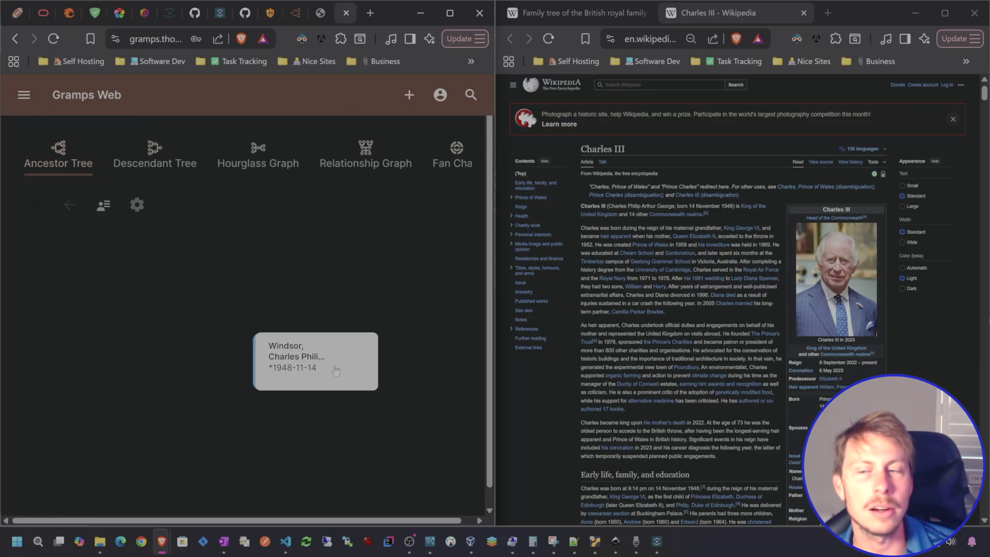
pyautogui.click(831, 251)
# - Save Charles's infobox photo to Downloads as King_Charles_III_(July_2023).jpg.webp
pyautogui.rightClick(830, 251)
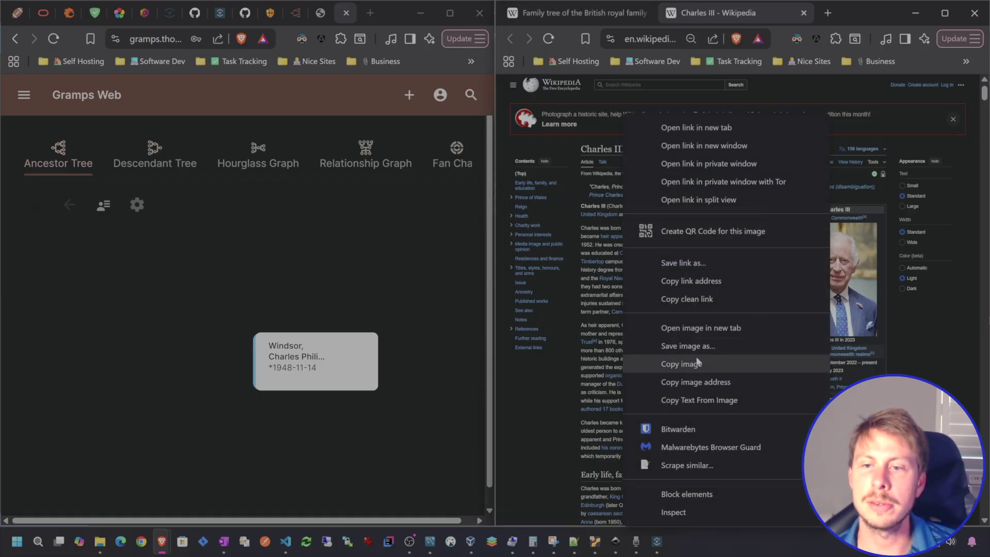
pyautogui.click(709, 348)
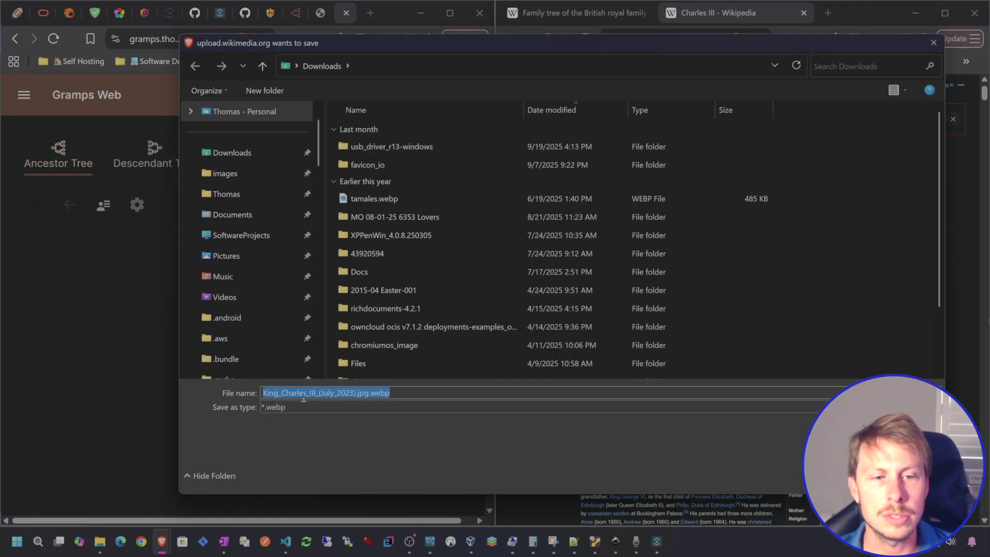
pyautogui.press('Return')
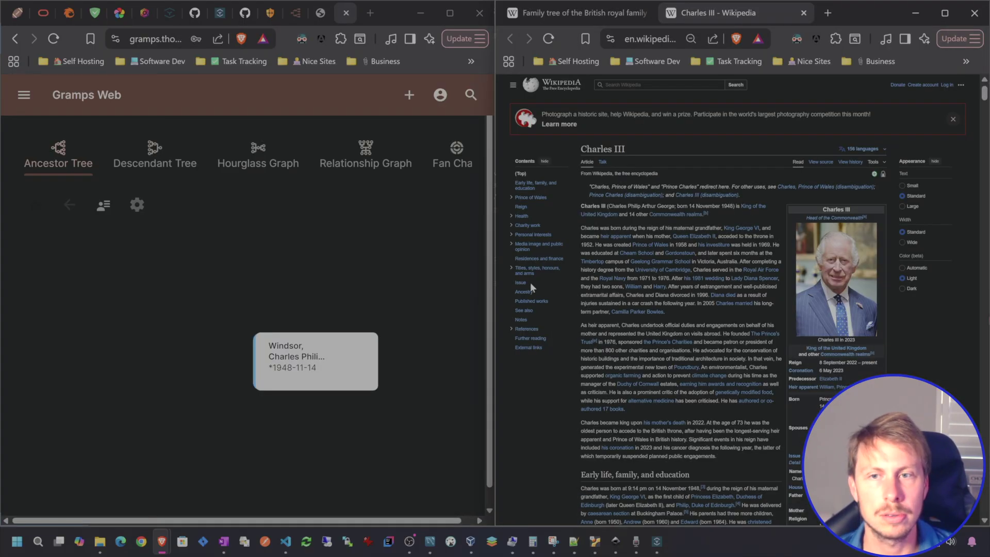
# - Open Charles's record from the People list and start editing it
pyautogui.click(23, 95)
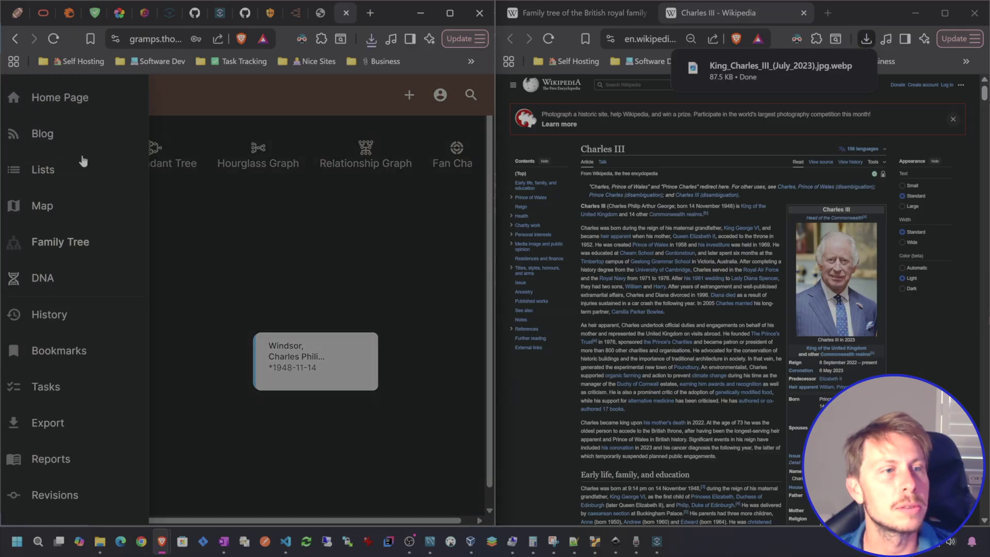
pyautogui.click(43, 168)
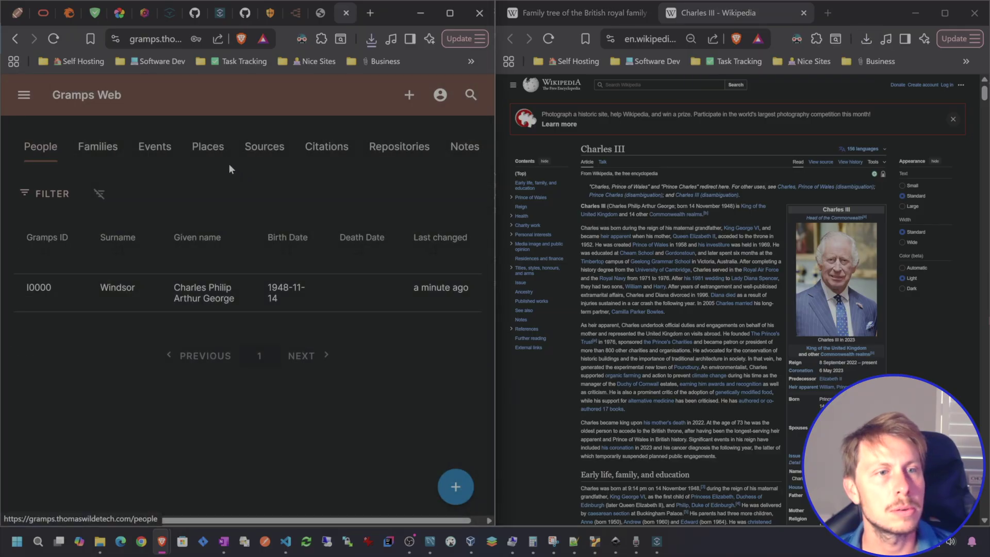
pyautogui.click(199, 291)
pyautogui.scroll(-3, 165, 243)
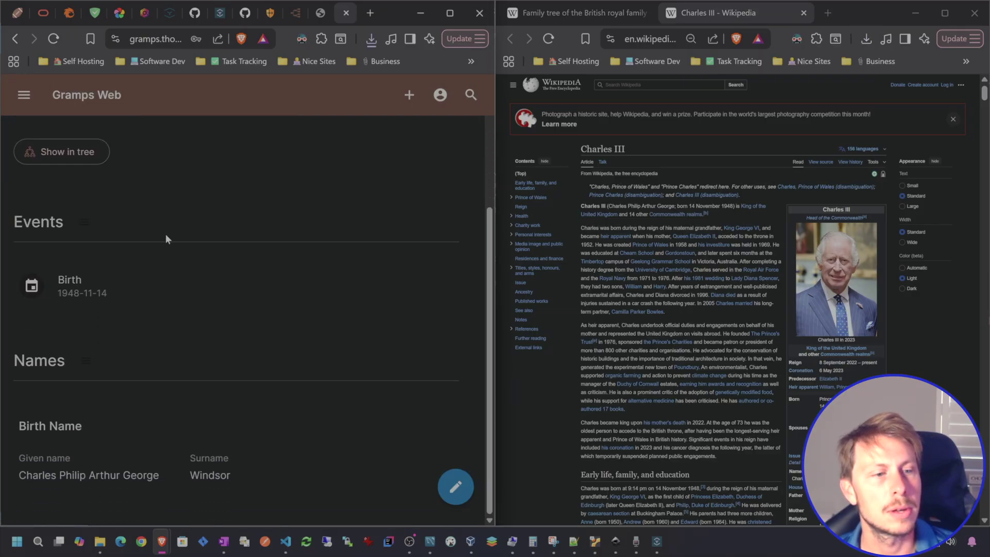
pyautogui.click(457, 496)
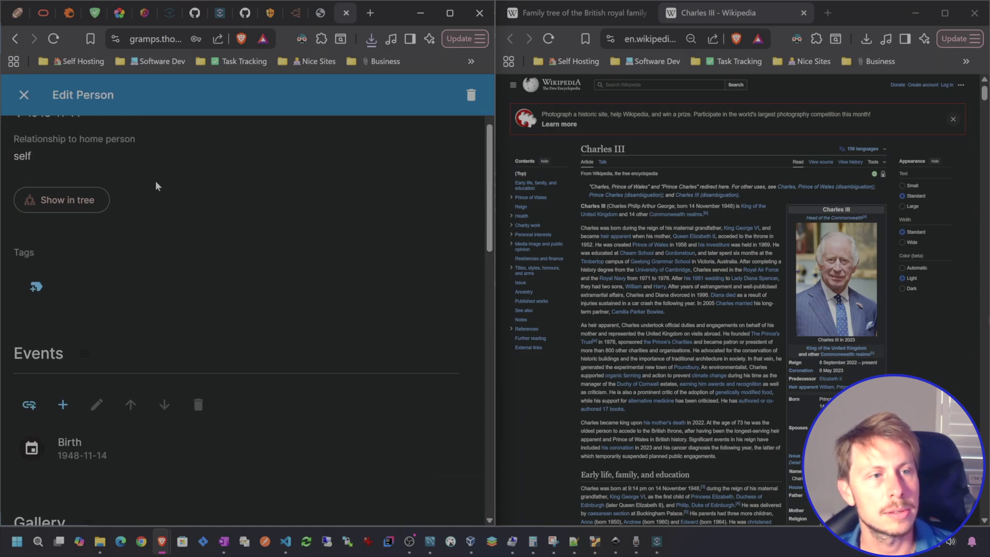
# - Add the King Charles III portrait to Charles's gallery, then return to the People list
pyautogui.scroll(-8, 200, 232)
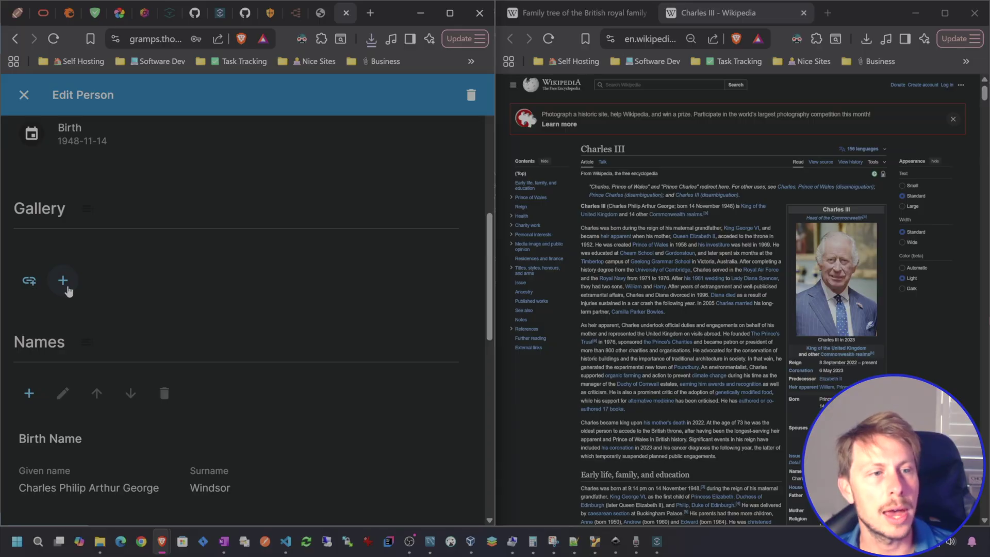
pyautogui.click(63, 280)
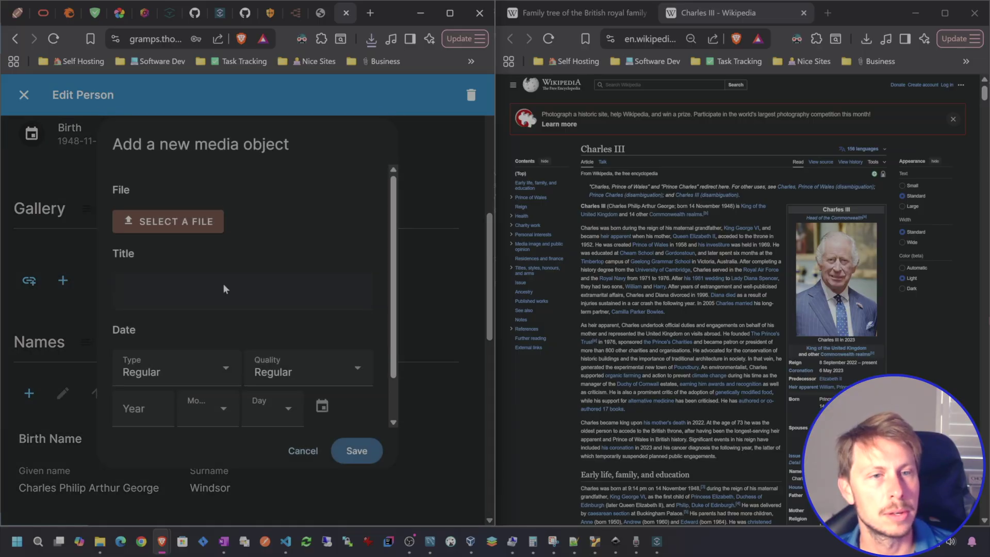
pyautogui.click(203, 221)
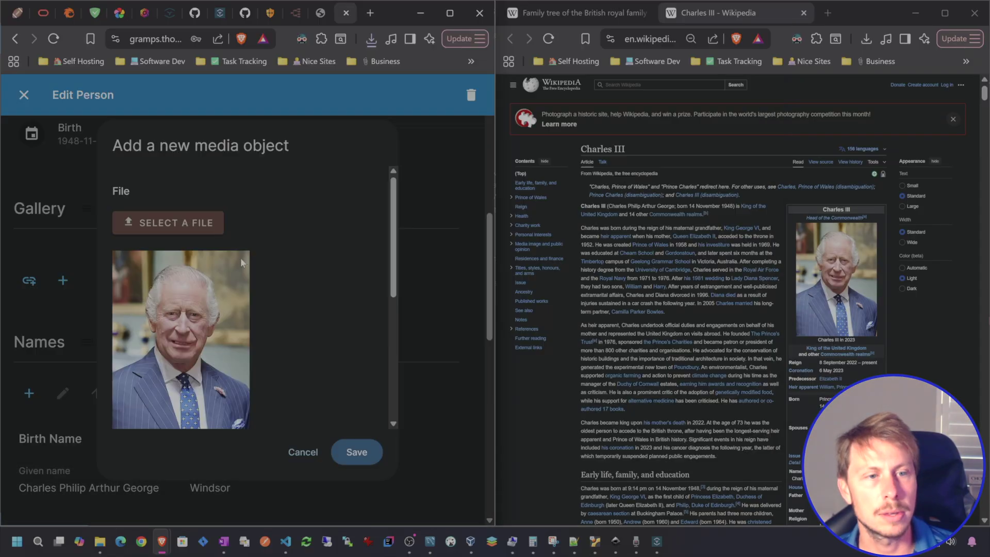
pyautogui.scroll(-5, 300, 212)
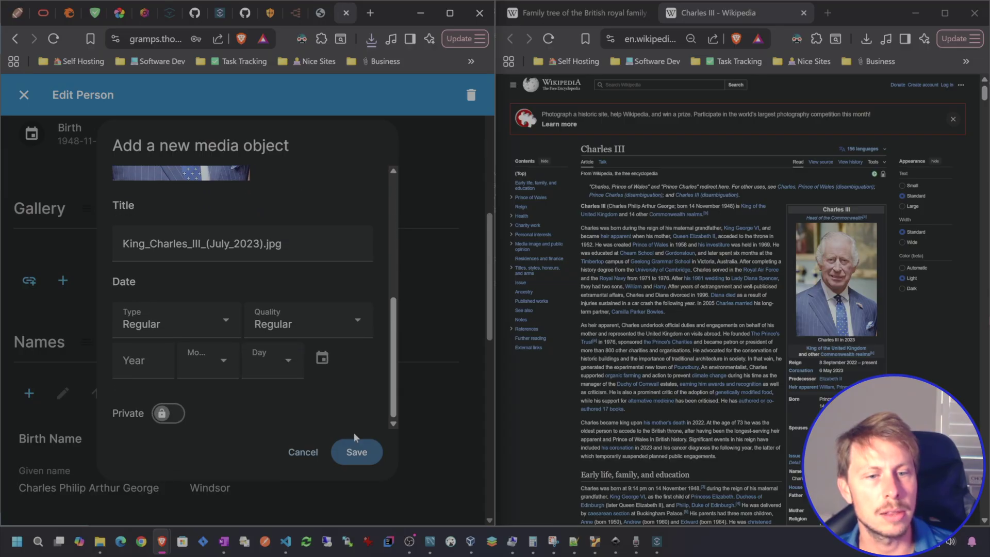
pyautogui.click(364, 452)
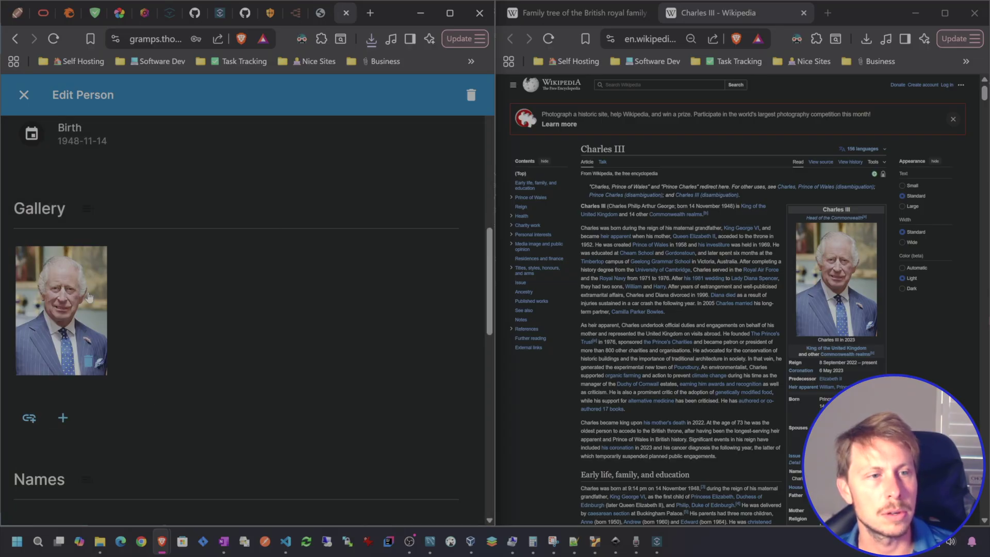
pyautogui.scroll(-15, 208, 176)
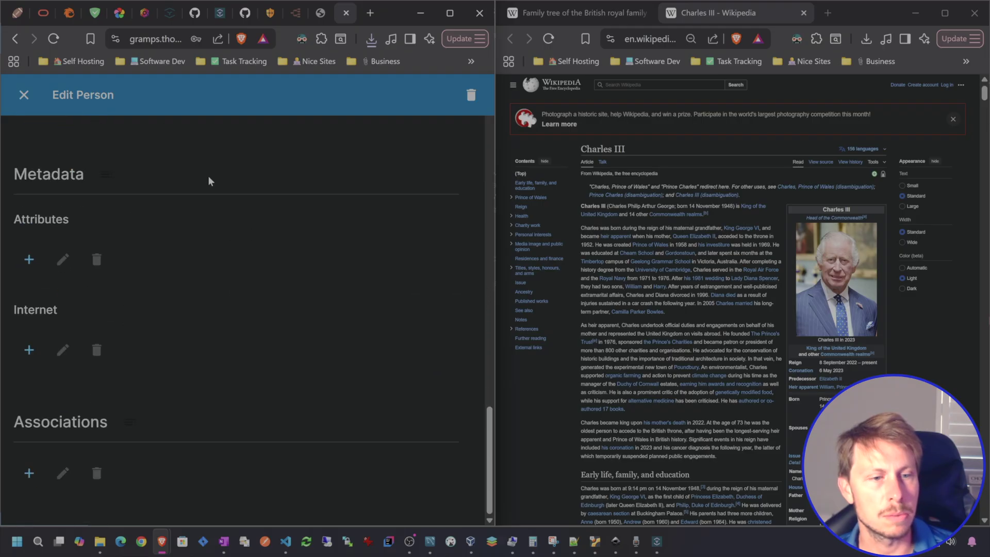
pyautogui.scroll(11, 209, 175)
pyautogui.scroll(10, 209, 177)
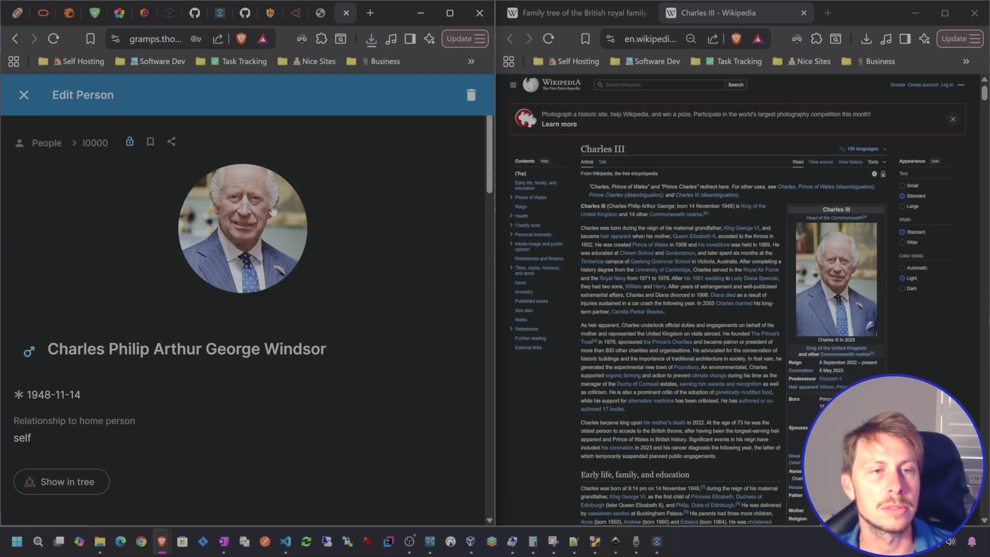
pyautogui.click(23, 94)
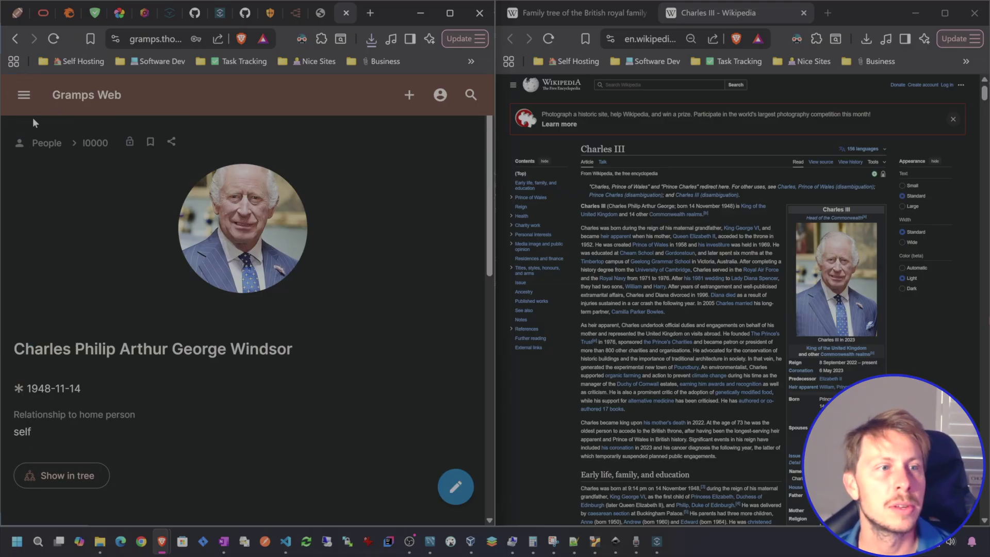
pyautogui.click(46, 144)
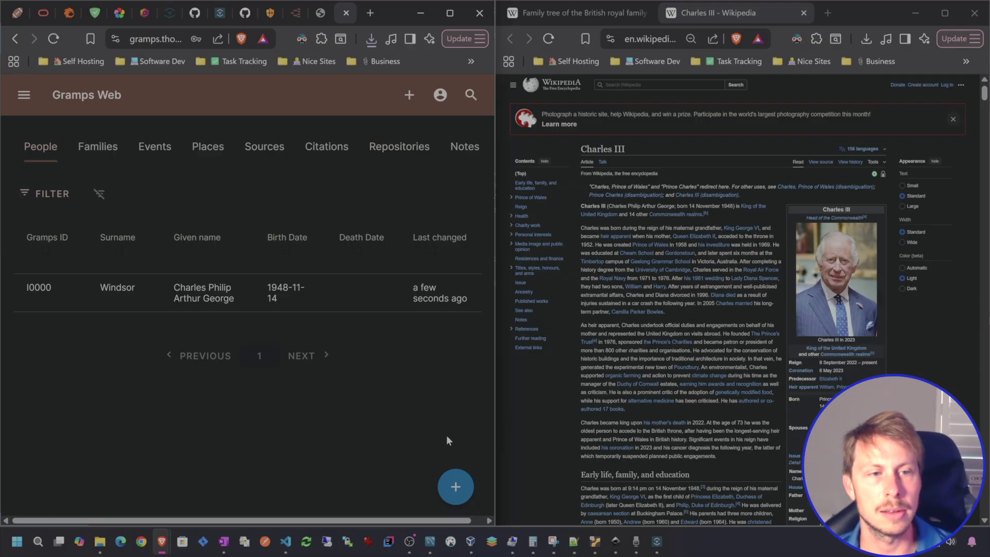
# - Start a new person with given name Diana and surname Spencer
pyautogui.click(456, 487)
pyautogui.click(145, 219)
pyautogui.write('D')
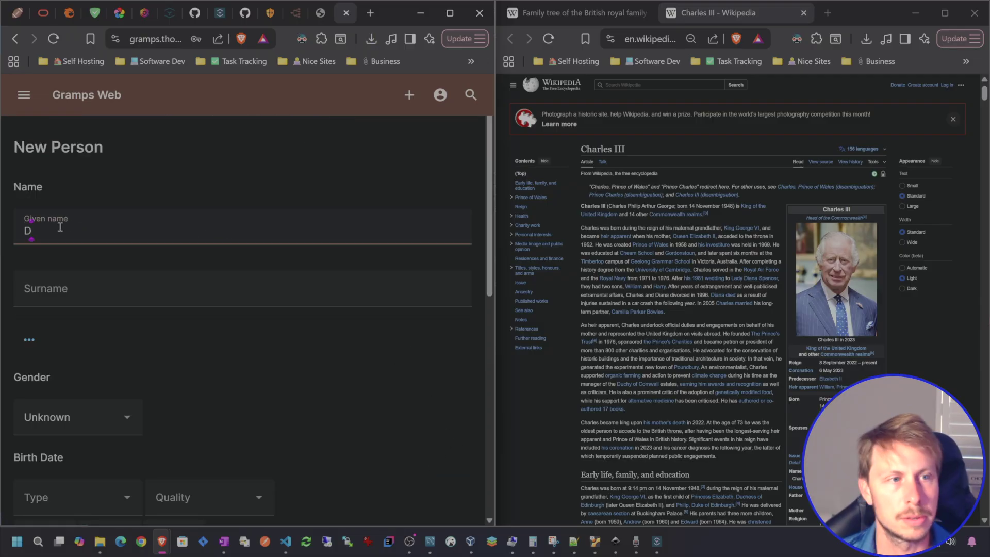
pyautogui.write('iana')
pyautogui.press('Tab')
pyautogui.write('Spencer')
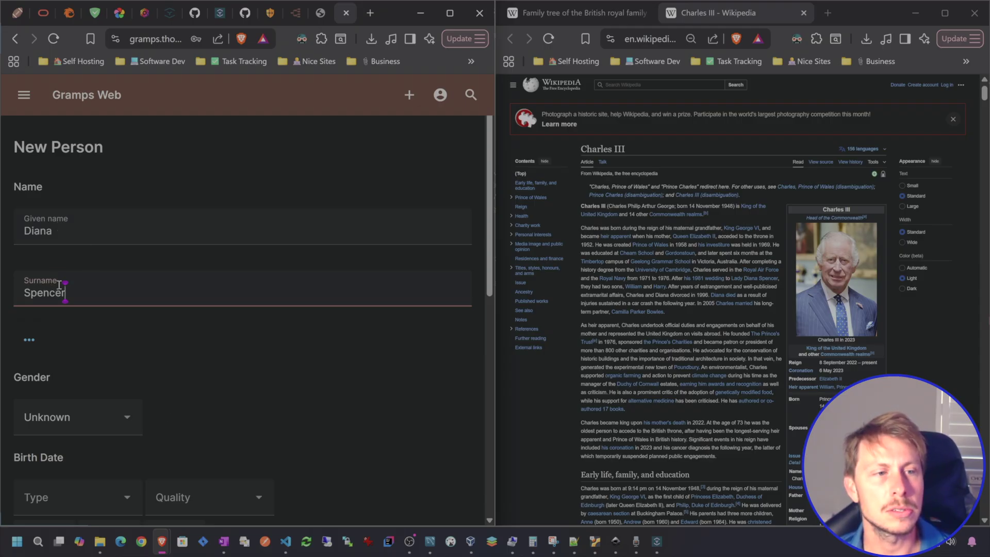
pyautogui.moveTo(71, 294); pyautogui.dragTo(10, 296)
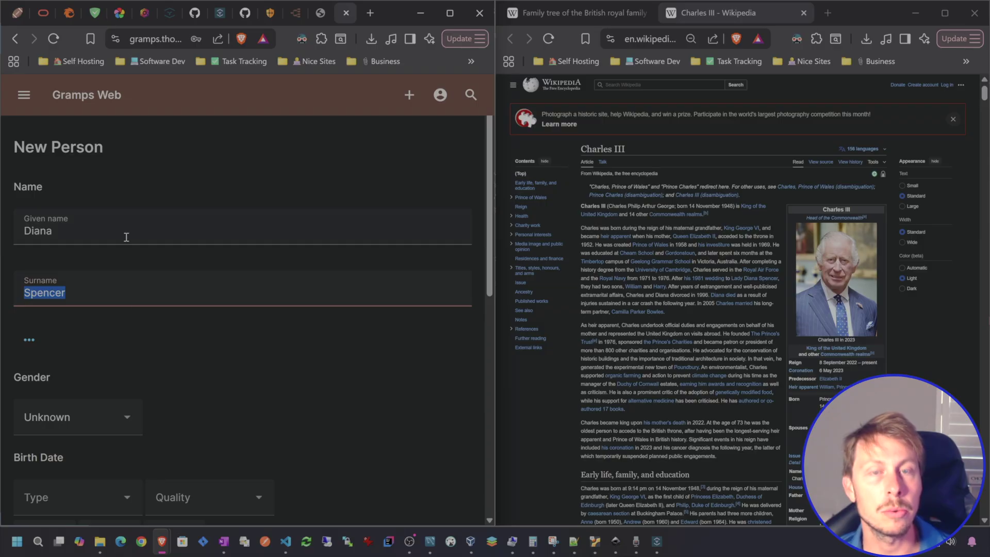
pyautogui.click(29, 339)
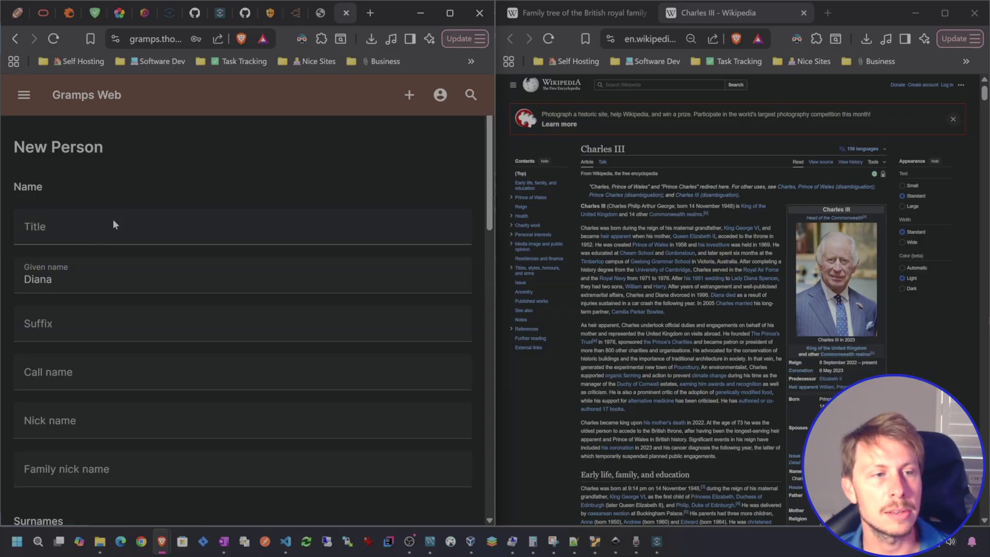
pyautogui.scroll(-3, 116, 186)
pyautogui.scroll(-5, 80, 350)
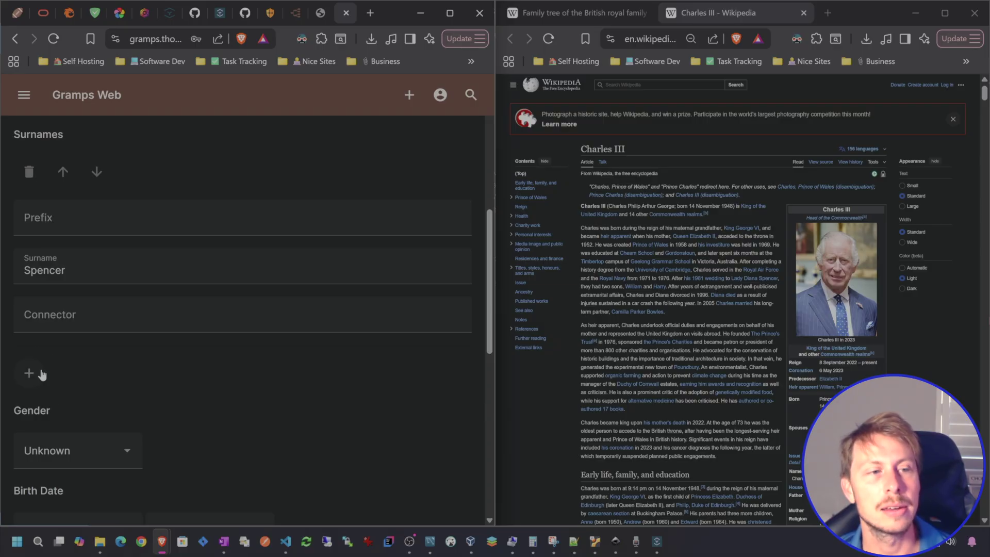
pyautogui.scroll(-1, 190, 356)
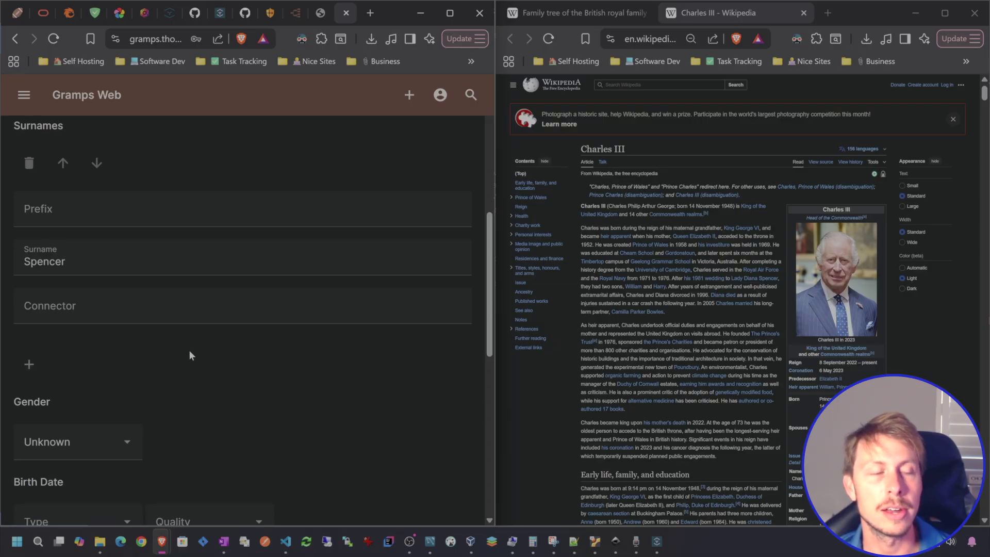
pyautogui.scroll(9, 398, 324)
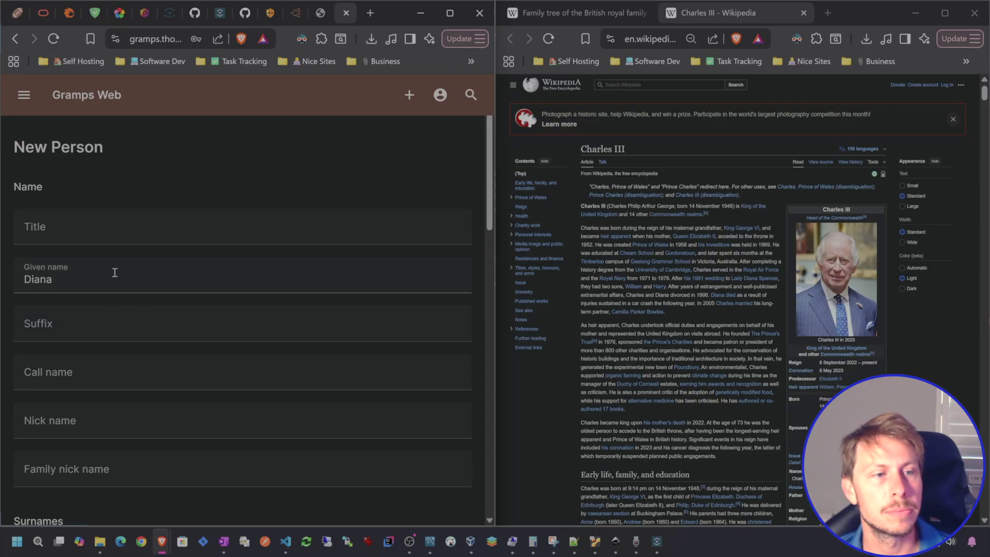
pyautogui.scroll(-8, 182, 161)
pyautogui.scroll(3, 106, 232)
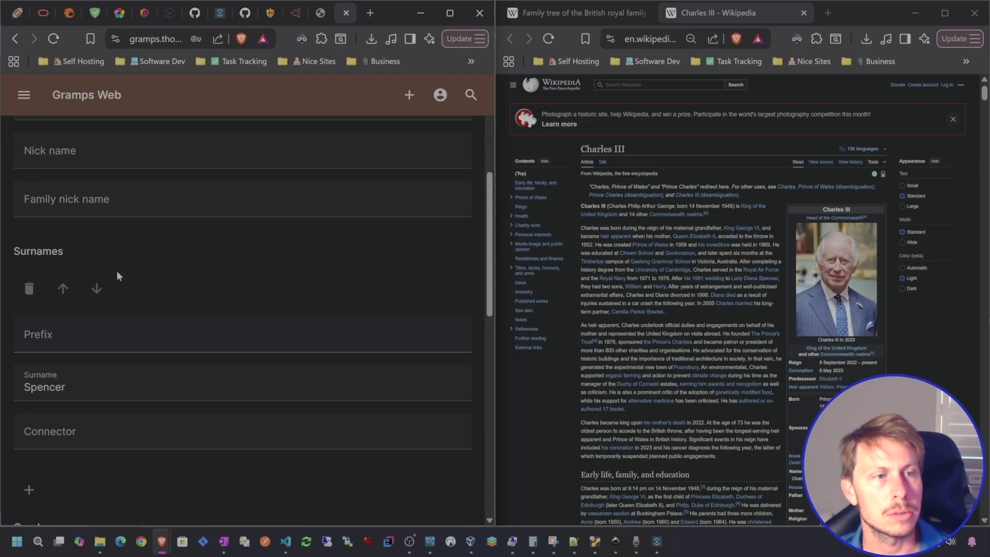
pyautogui.scroll(-5, 116, 271)
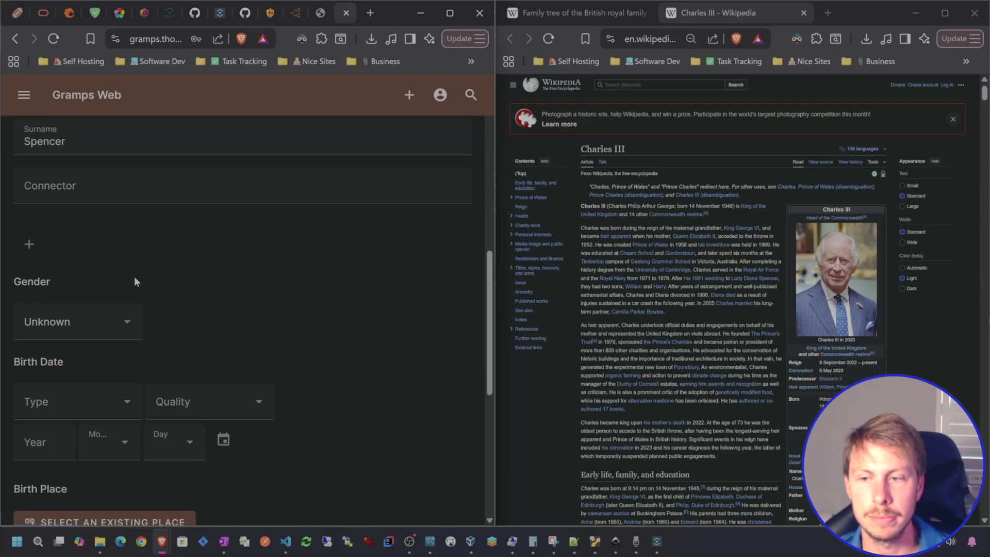
pyautogui.scroll(-3, 147, 294)
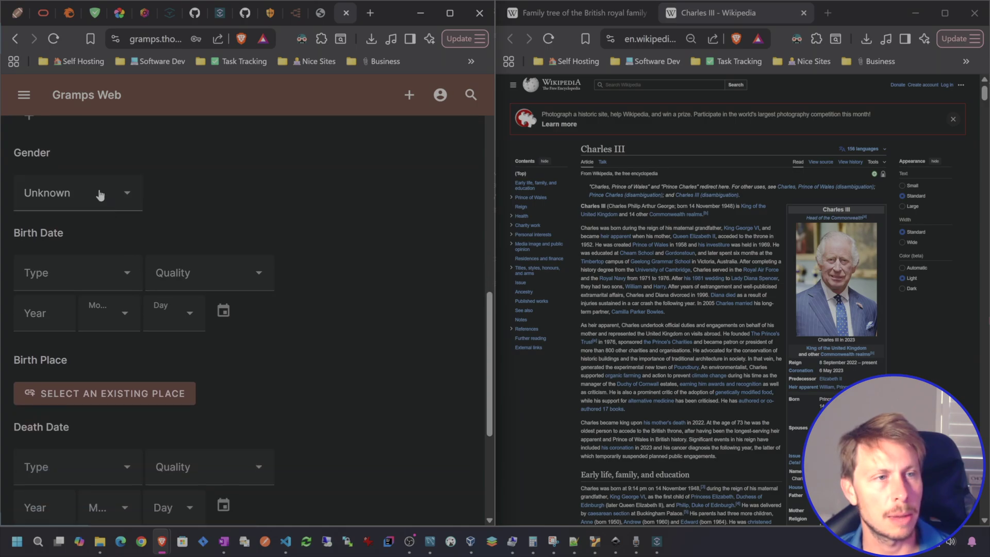
# - Set Diana's gender to Female and birth date 1961-07-01, then add her
pyautogui.click(67, 199)
pyautogui.middleClick(758, 279)
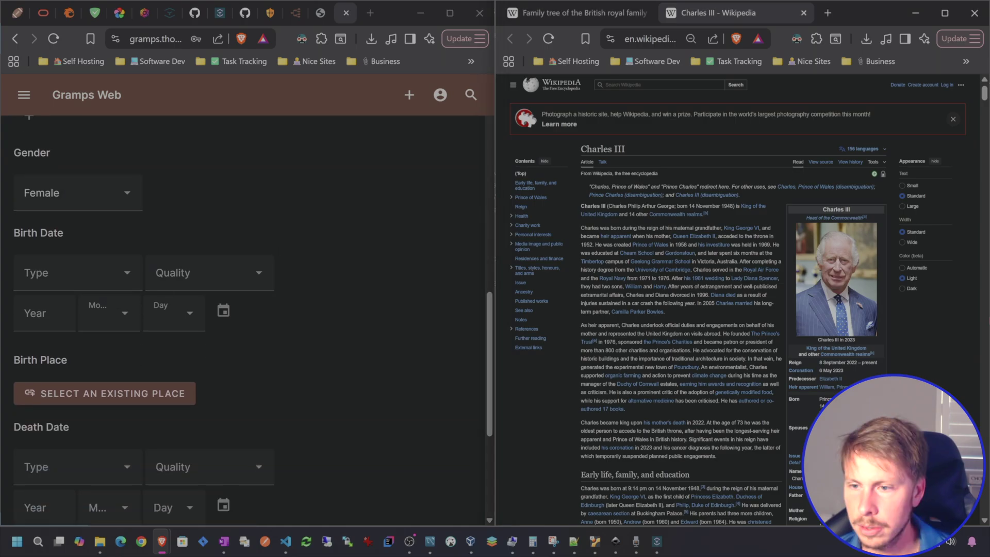
pyautogui.click(789, 13)
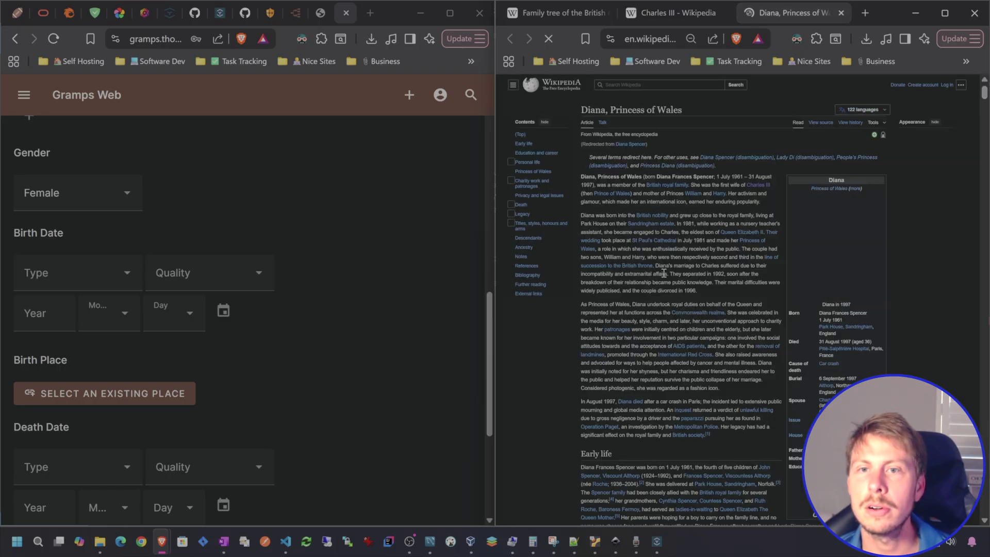
pyautogui.click(29, 314)
pyautogui.write('1961')
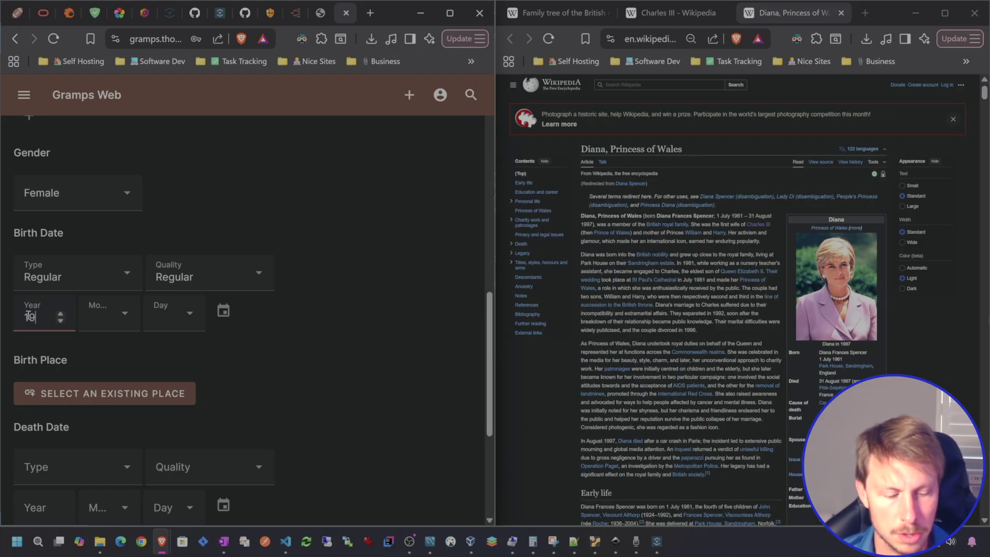
pyautogui.click(109, 322)
pyautogui.click(87, 146)
pyautogui.click(177, 150)
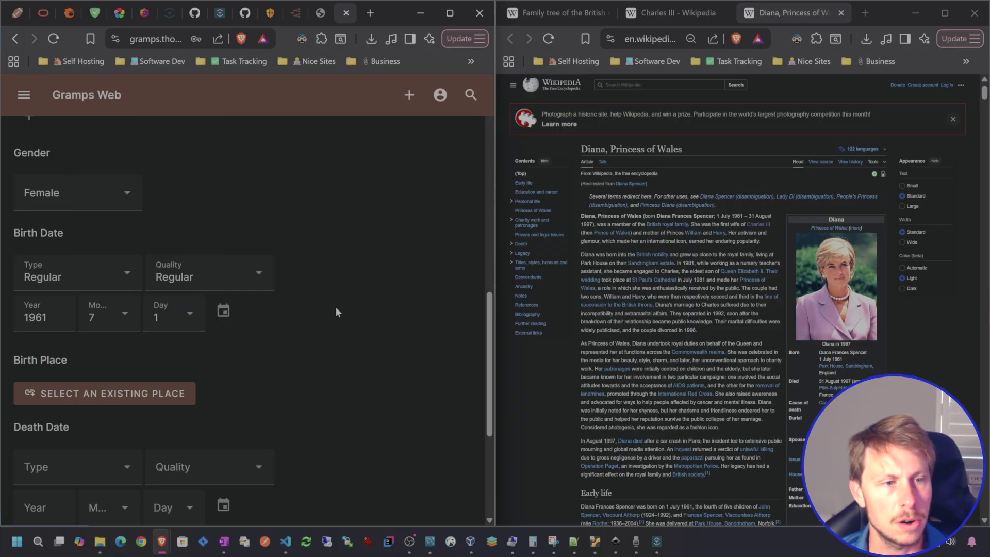
pyautogui.scroll(-5, 336, 309)
pyautogui.click(442, 496)
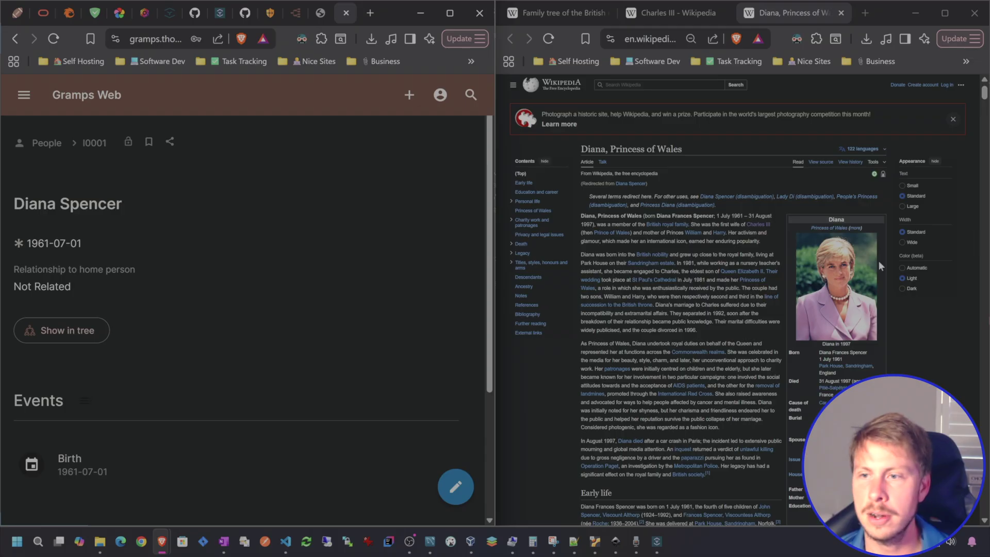
# - Save Diana's 1997 portrait from Wikipedia and add the jpg to her Gramps Web gallery
pyautogui.rightClick(825, 260)
pyautogui.click(686, 345)
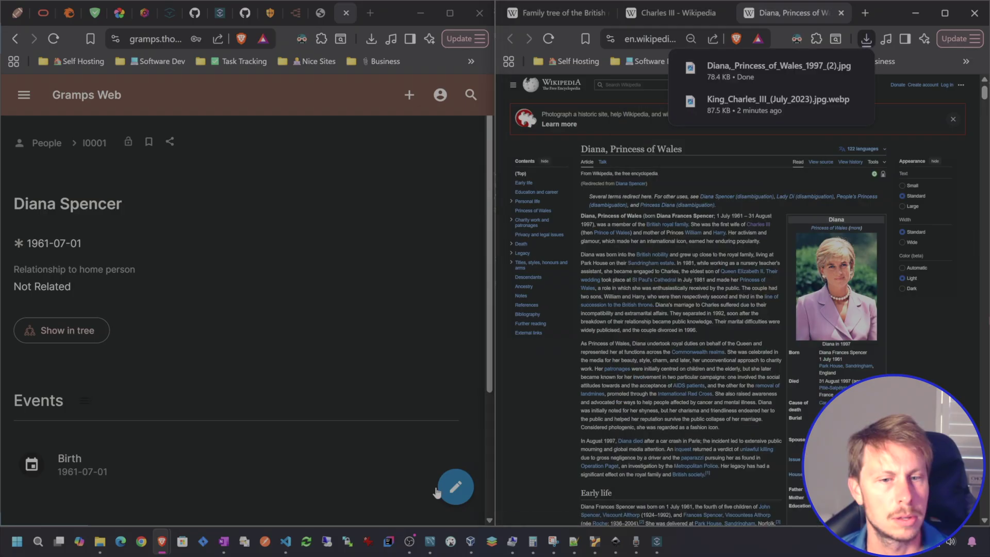
pyautogui.click(436, 491)
pyautogui.scroll(-10, 209, 206)
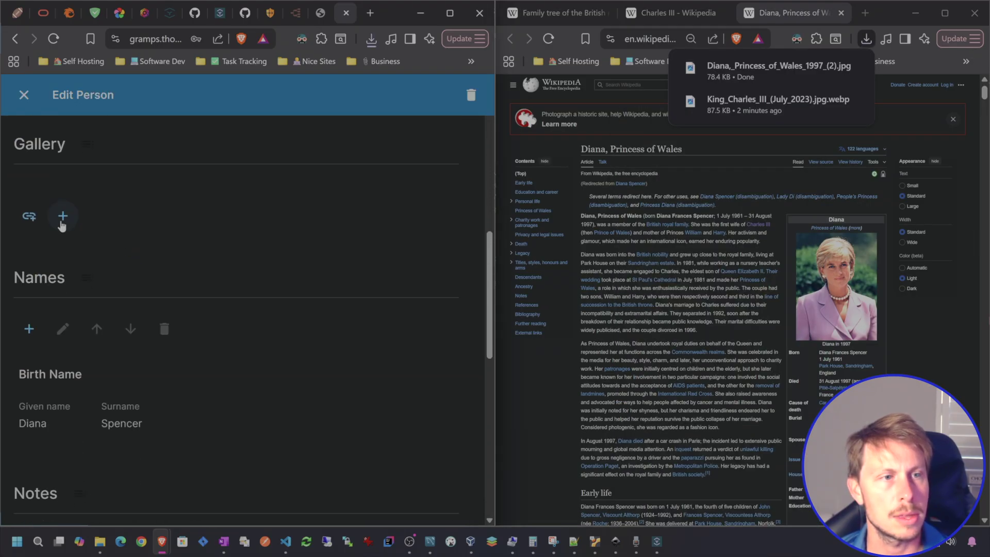
pyautogui.click(63, 216)
pyautogui.click(164, 226)
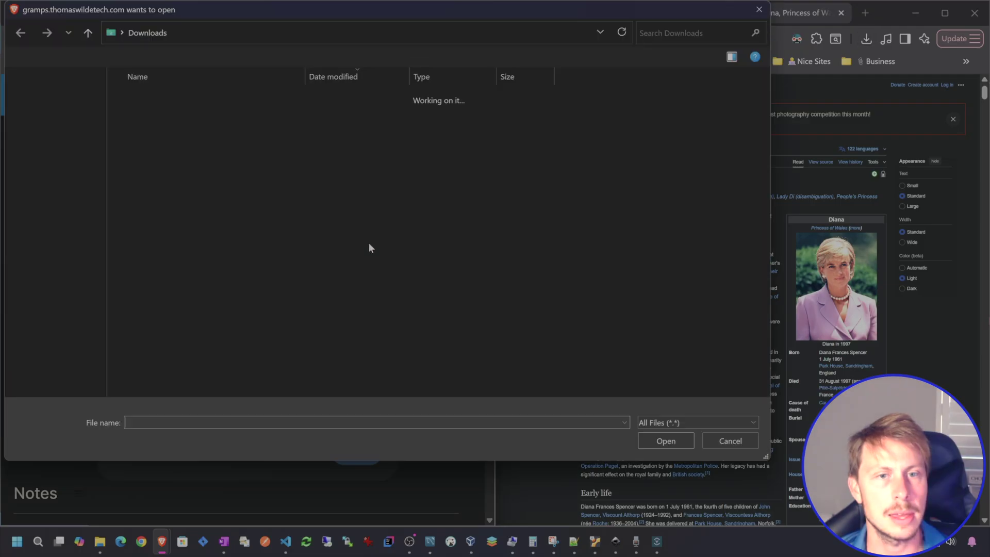
pyautogui.doubleClick(180, 111)
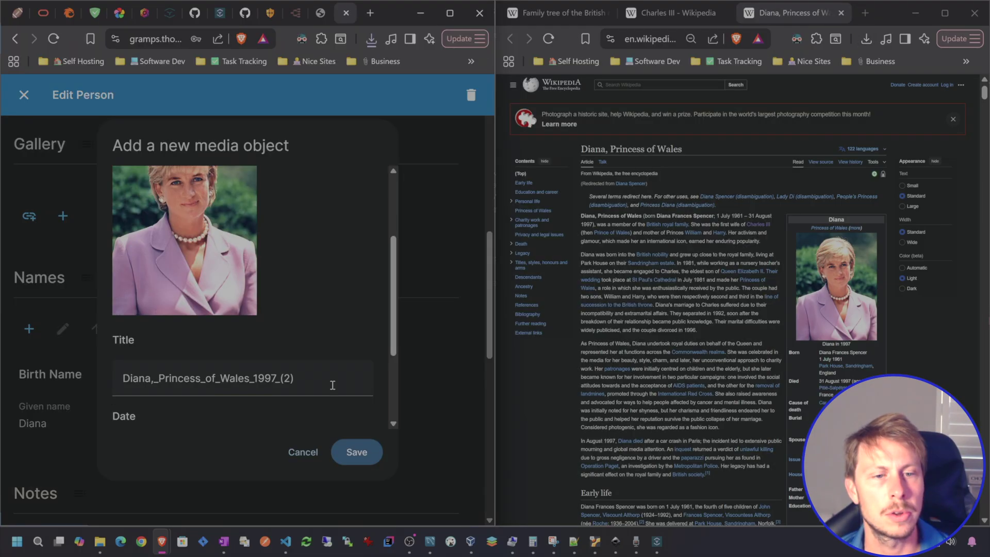
pyautogui.click(357, 452)
# - Leave edit mode on Diana's record and return to the People list
pyautogui.scroll(-10, 258, 310)
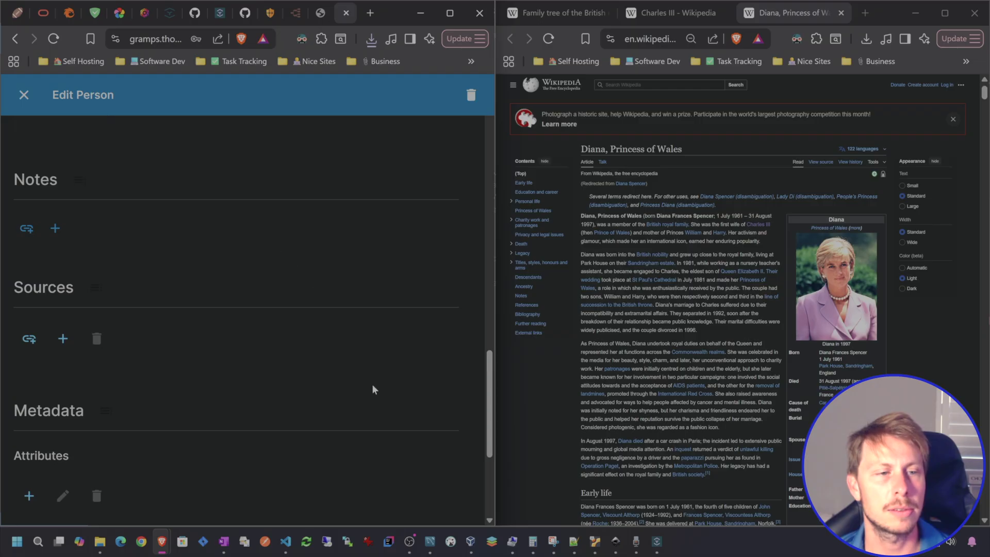
pyautogui.press('Escape')
pyautogui.click(46, 143)
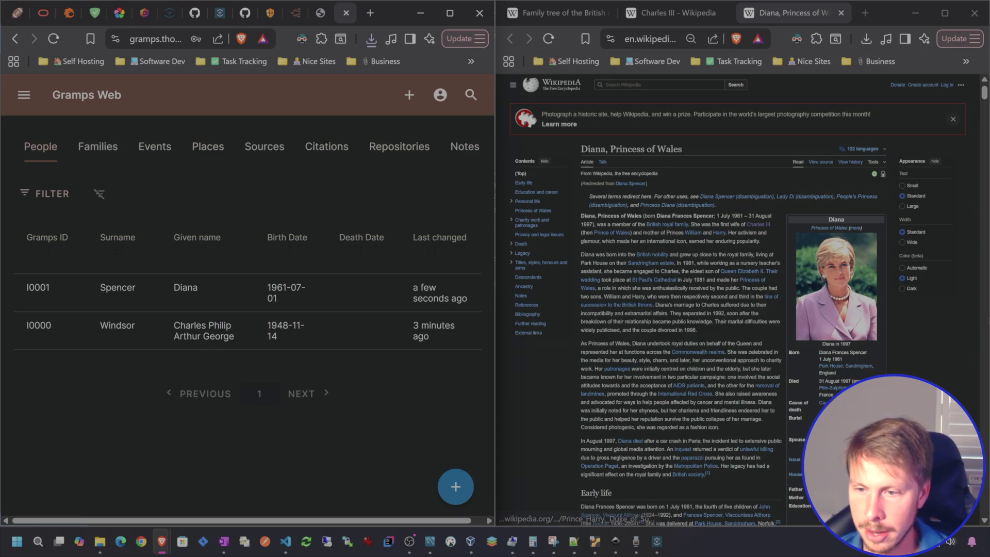
# - Create a new person with William's given names copied from Wikipedia and surname Windsor
pyautogui.middleClick(825, 460)
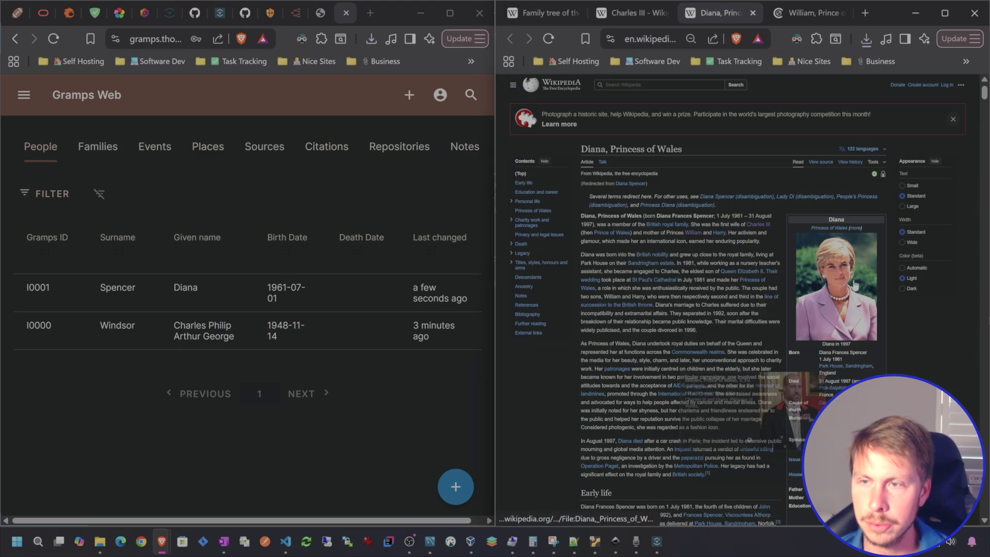
pyautogui.click(803, 15)
pyautogui.click(456, 486)
pyautogui.moveTo(643, 206); pyautogui.dragTo(703, 206)
pyautogui.hotkey('ctrl', 'c')
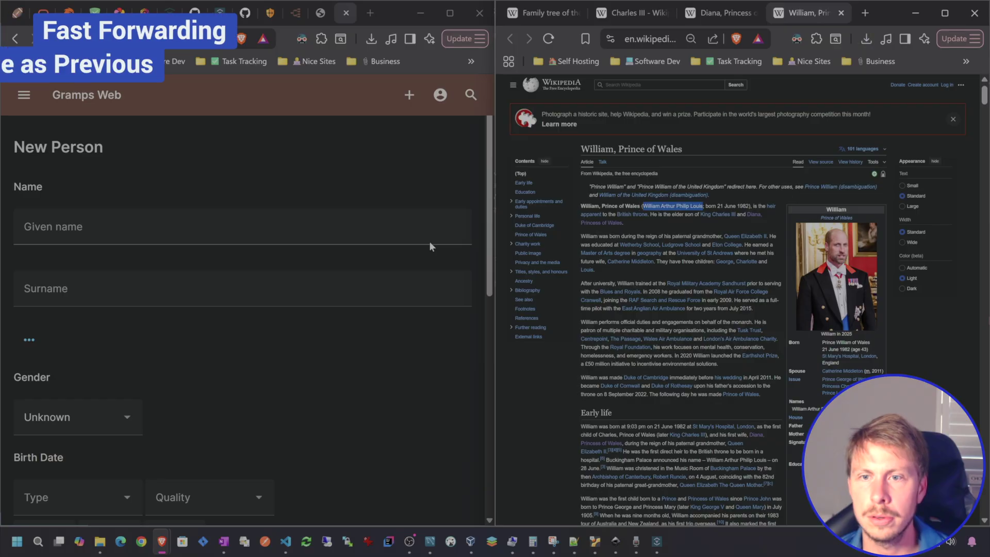
pyautogui.click(106, 221)
pyautogui.hotkey('ctrl', 'v')
pyautogui.click(93, 292)
pyautogui.write('Windsor')
pyautogui.scroll(-3, 88, 303)
pyautogui.click(86, 288)
pyautogui.scroll(-3, 87, 303)
pyautogui.click(78, 240)
pyautogui.click(206, 239)
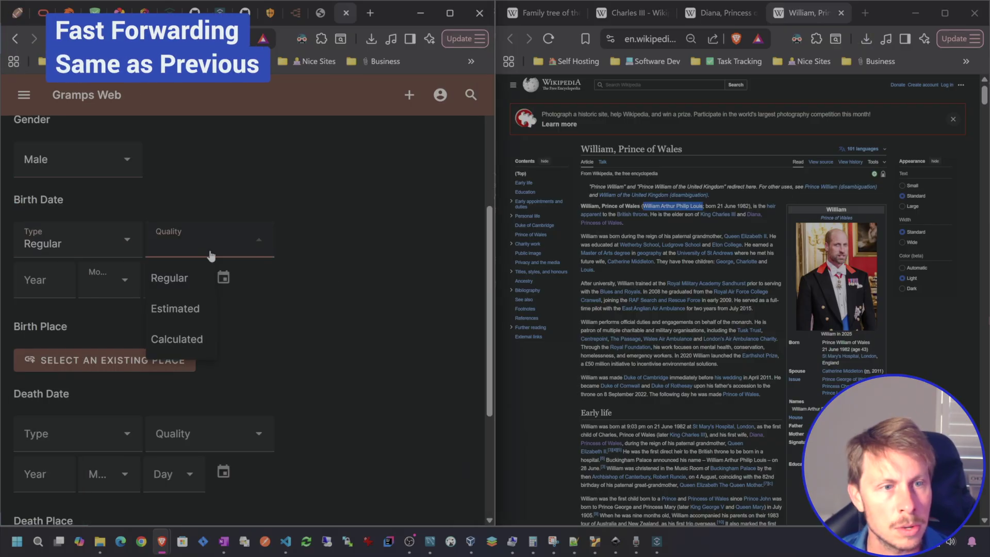
pyautogui.click(168, 277)
pyautogui.click(44, 284)
pyautogui.write('1982')
pyautogui.click(172, 281)
pyautogui.scroll(-5, 172, 402)
pyautogui.click(155, 412)
pyautogui.scroll(-5, 258, 309)
pyautogui.click(456, 486)
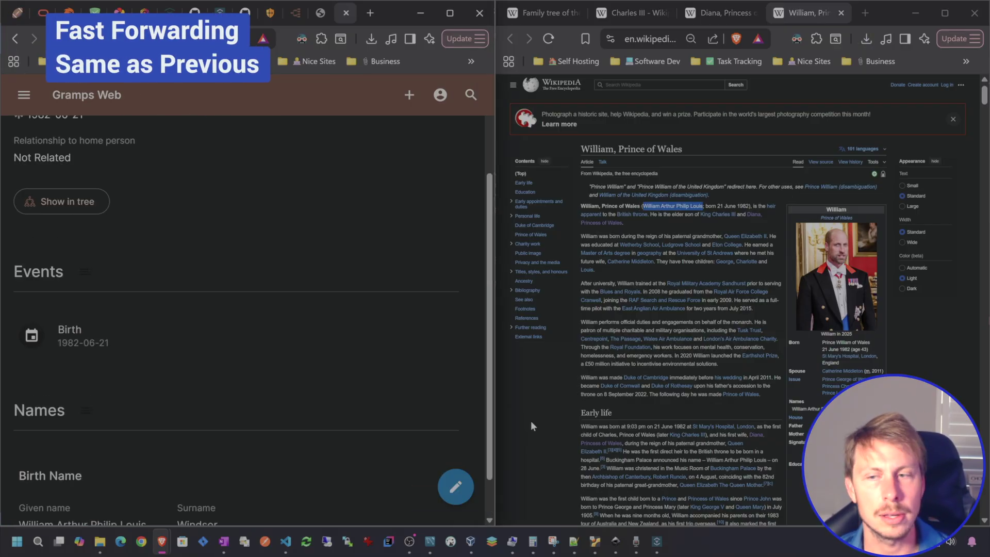
# - Add William's Wikipedia portrait to his gallery, then show the empty Families list
pyautogui.rightClick(820, 269)
pyautogui.click(674, 347)
pyautogui.click(456, 487)
pyautogui.click(63, 353)
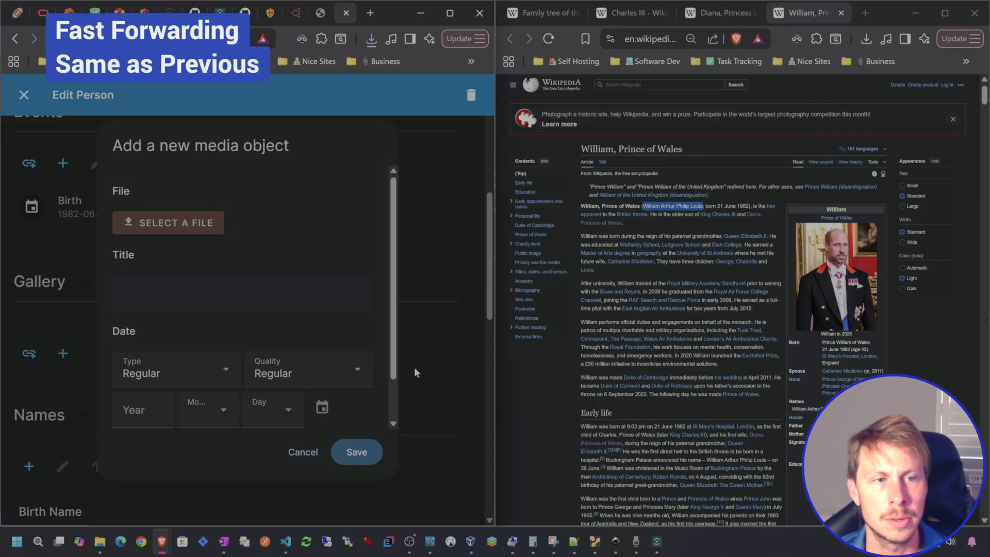
pyautogui.click(168, 222)
pyautogui.click(357, 452)
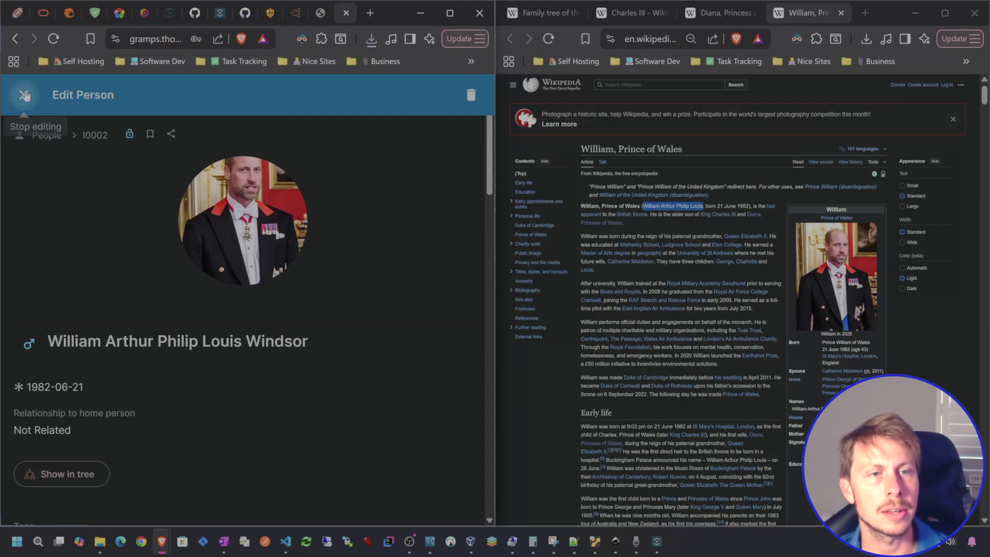
pyautogui.click(24, 95)
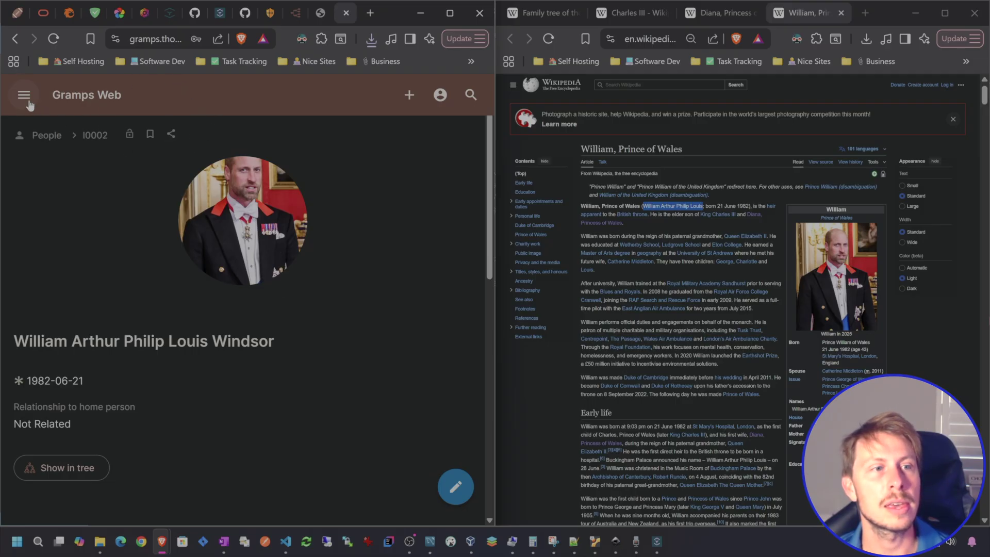
pyautogui.click(46, 135)
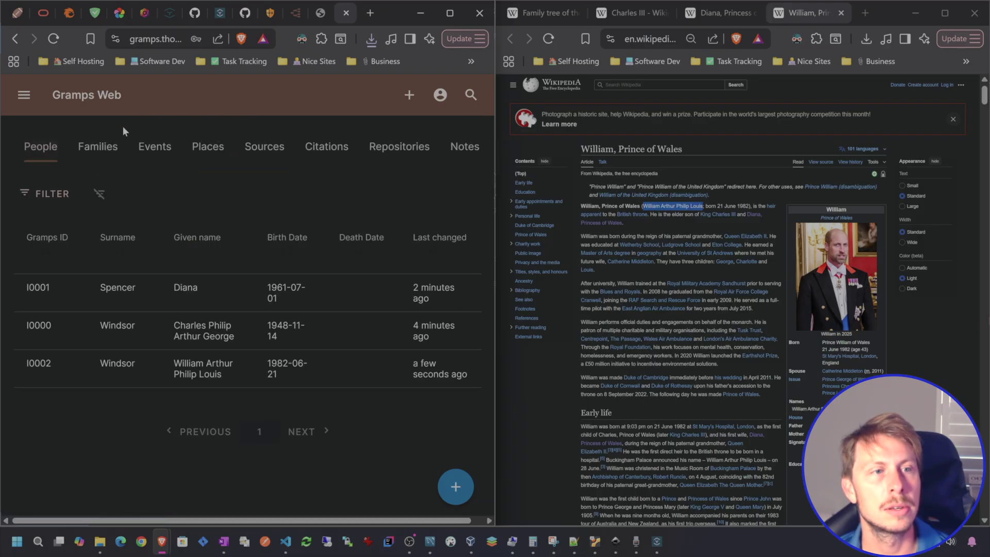
pyautogui.click(98, 149)
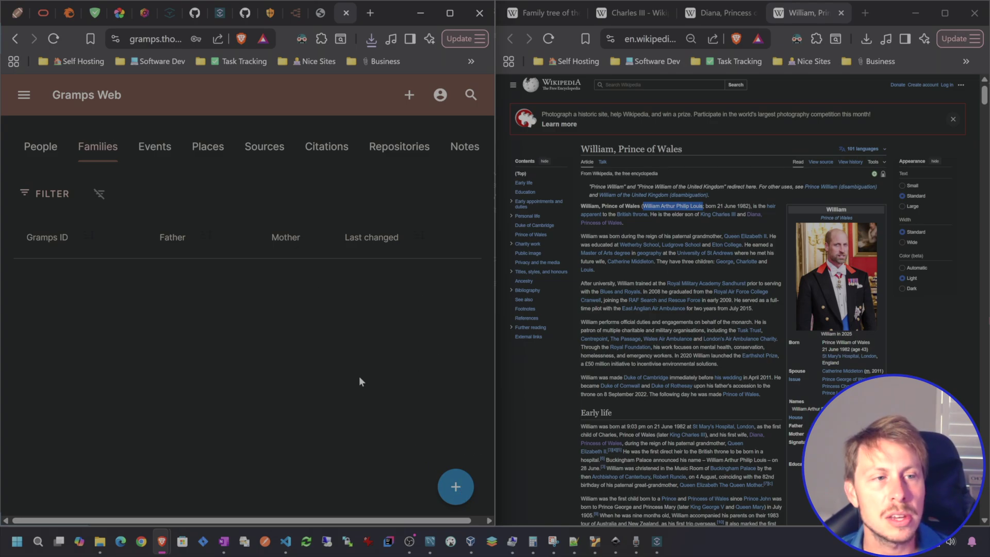
# - Start a new family with William as father, Diana Spencer as mother and William as child
pyautogui.click(452, 491)
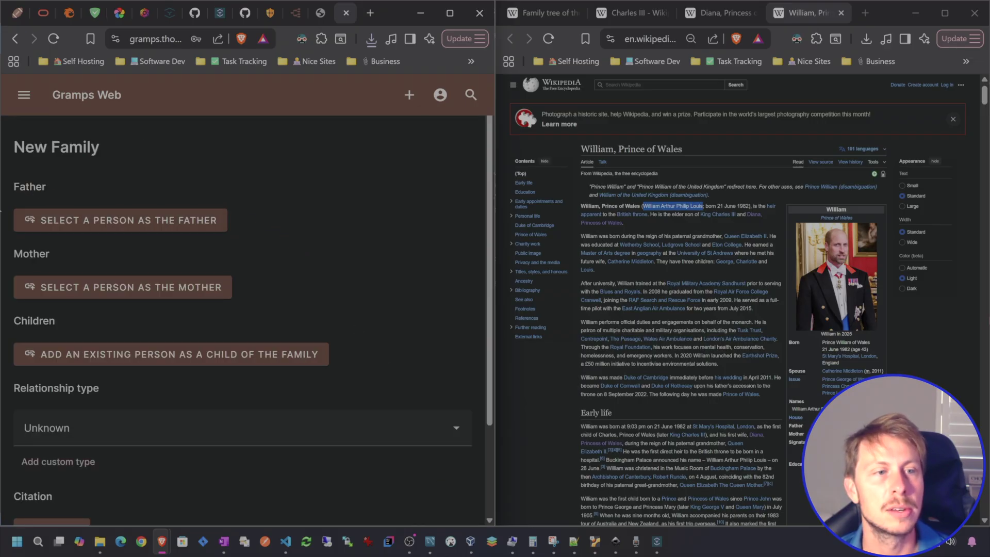
pyautogui.click(112, 225)
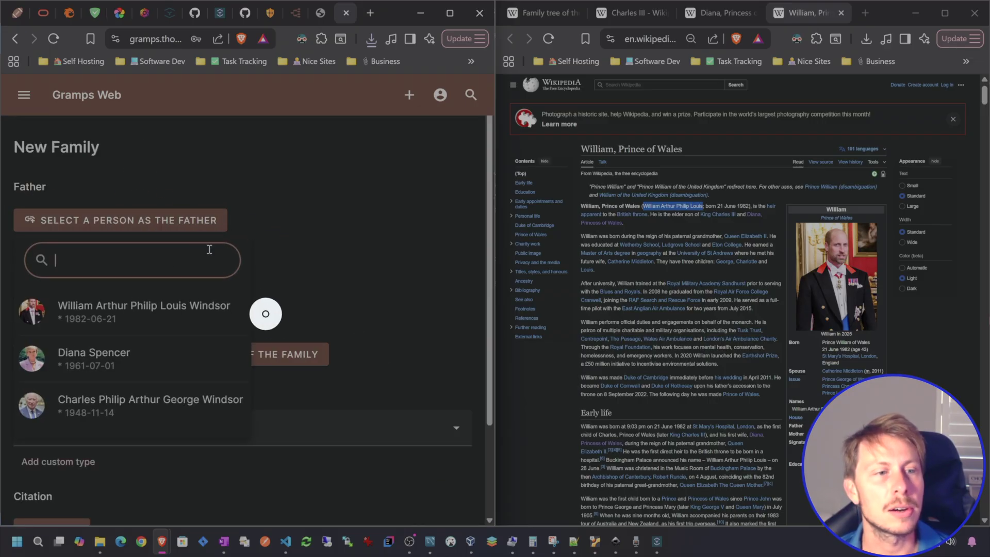
pyautogui.click(123, 310)
pyautogui.scroll(-4, 155, 207)
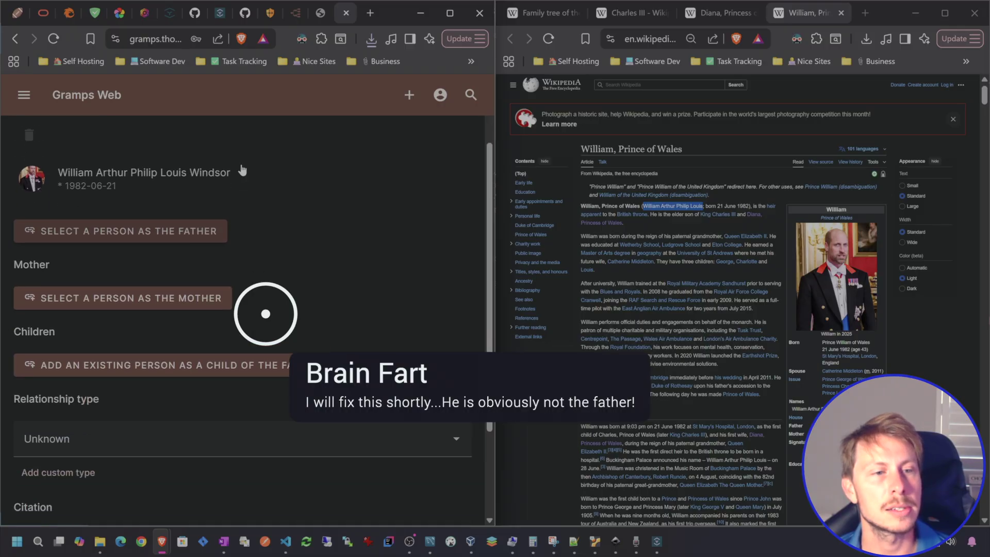
pyautogui.click(153, 197)
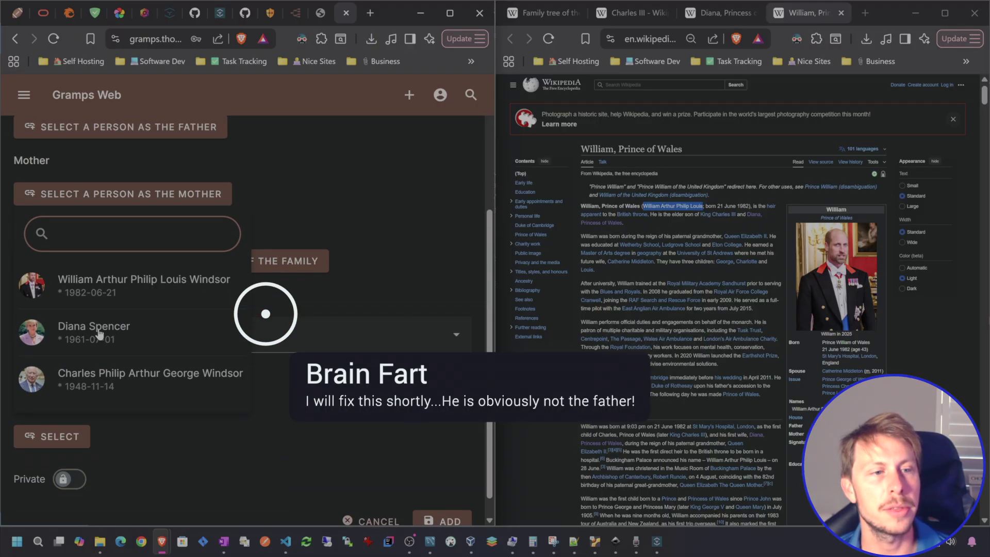
pyautogui.click(77, 330)
pyautogui.scroll(-2, 309, 161)
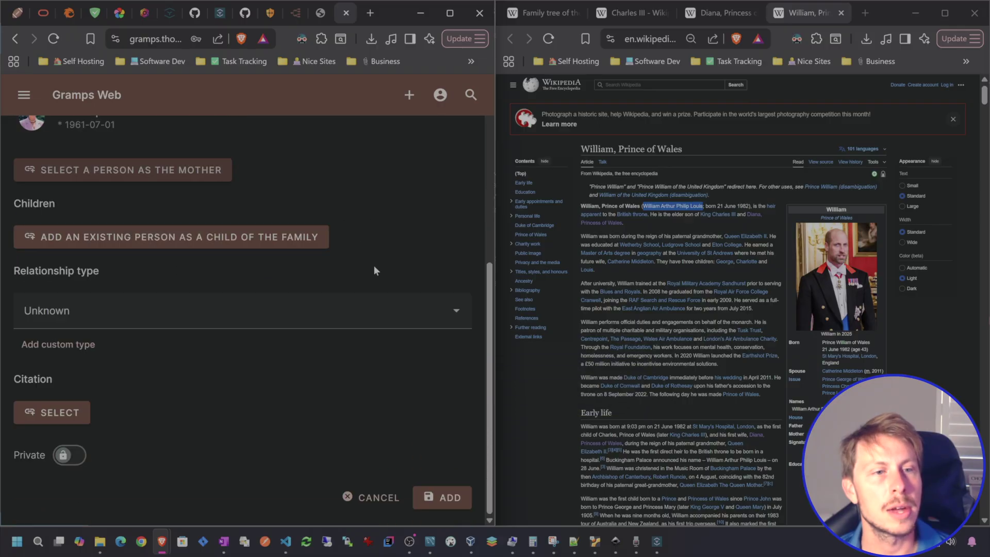
pyautogui.click(165, 240)
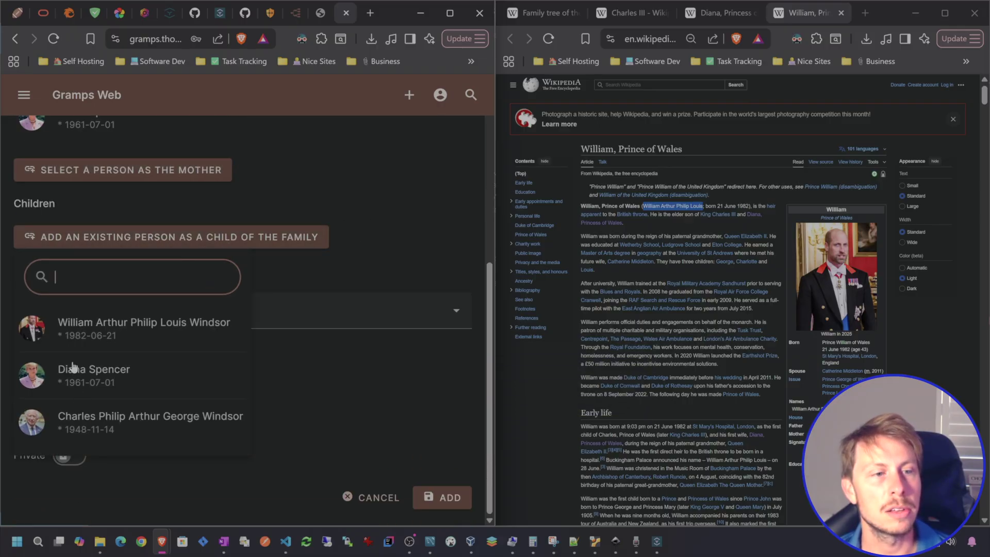
pyautogui.click(150, 330)
pyautogui.scroll(-1, 222, 265)
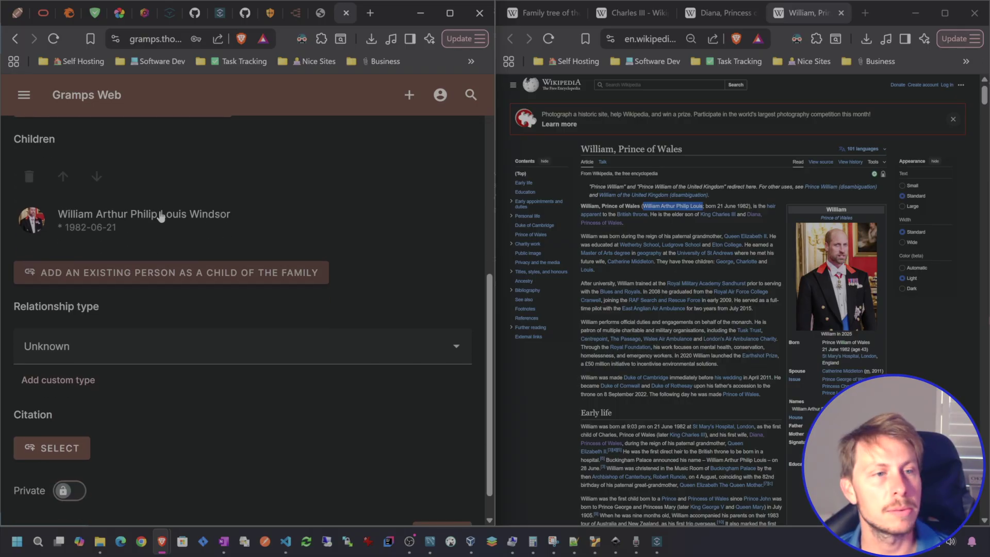
pyautogui.scroll(-1, 80, 162)
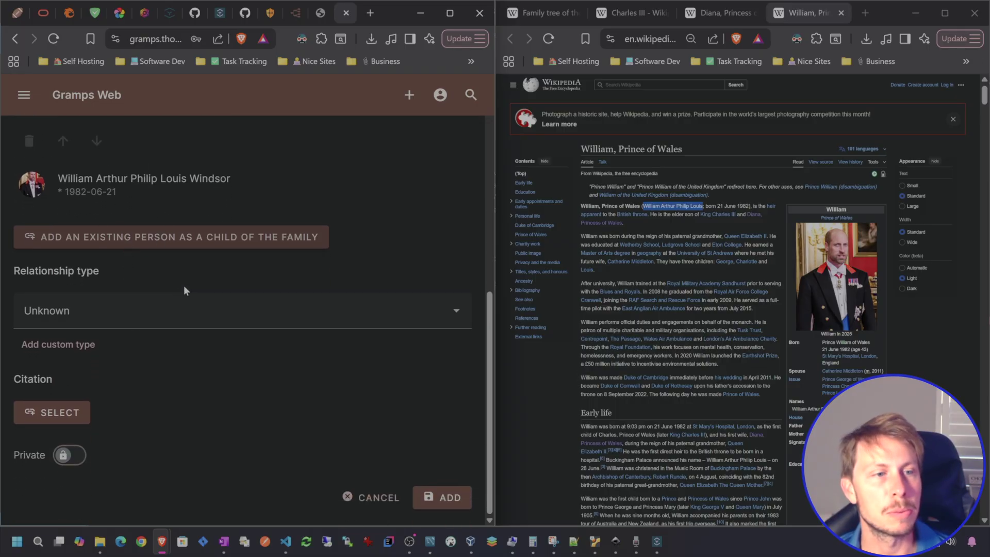
pyautogui.click(109, 320)
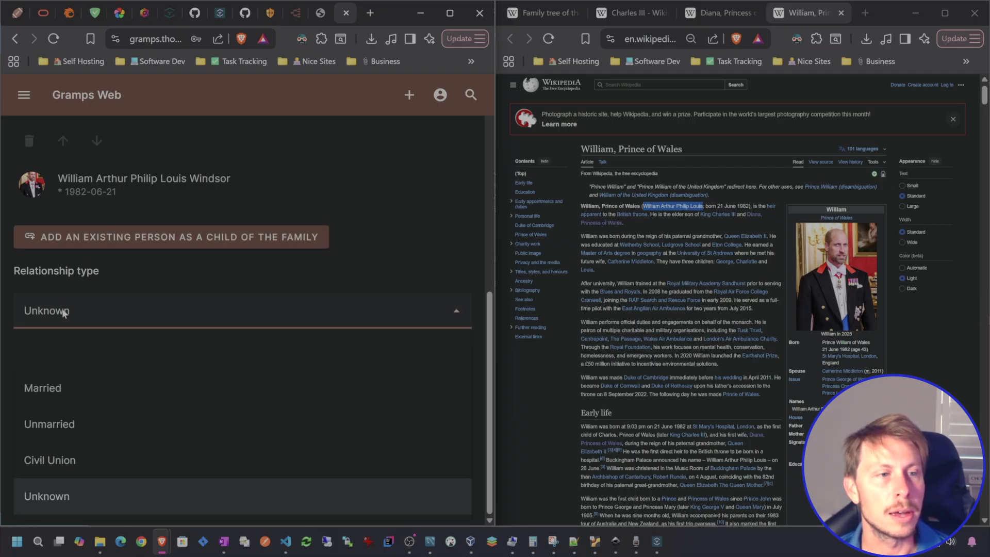
# - Set the relationship type to Unmarried and save the family as F0000
pyautogui.click(66, 430)
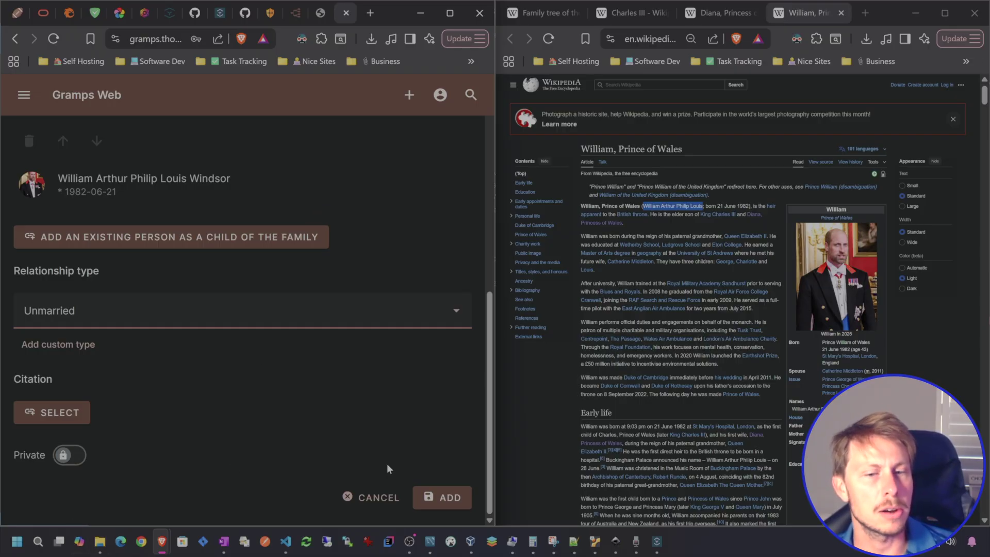
pyautogui.scroll(5, 370, 370)
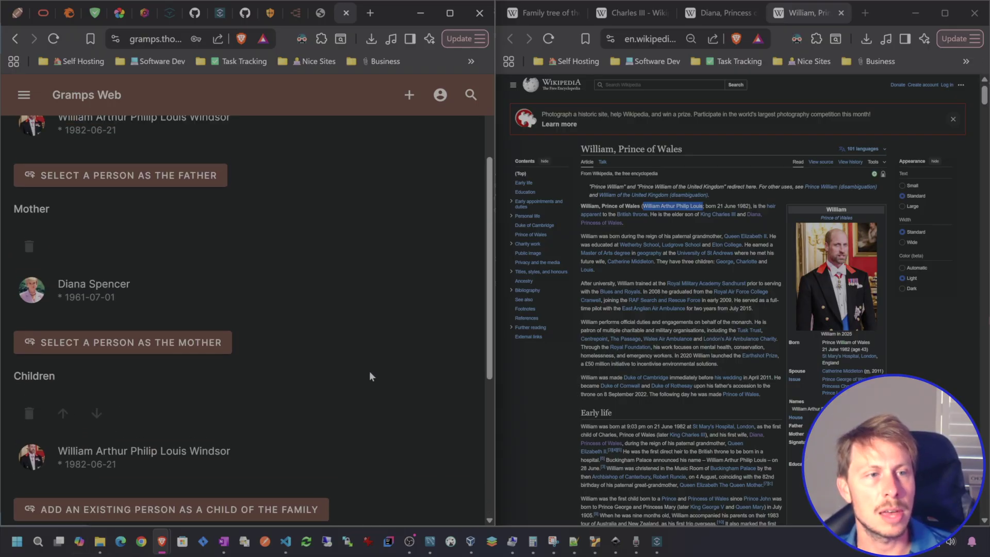
pyautogui.scroll(-4, 370, 360)
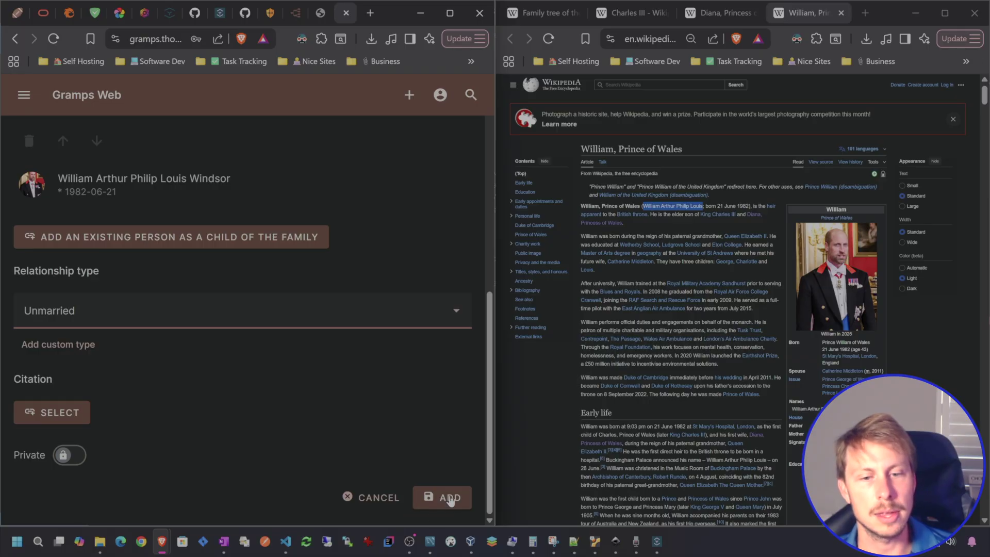
pyautogui.click(449, 499)
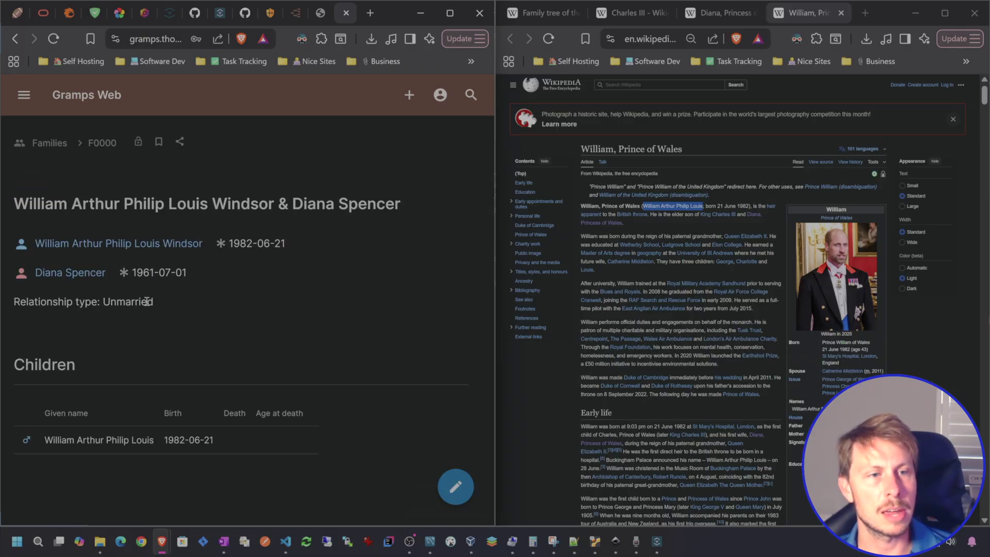
pyautogui.click(451, 497)
# - Add a new Marriage event to family F0000
pyautogui.scroll(-6, 125, 221)
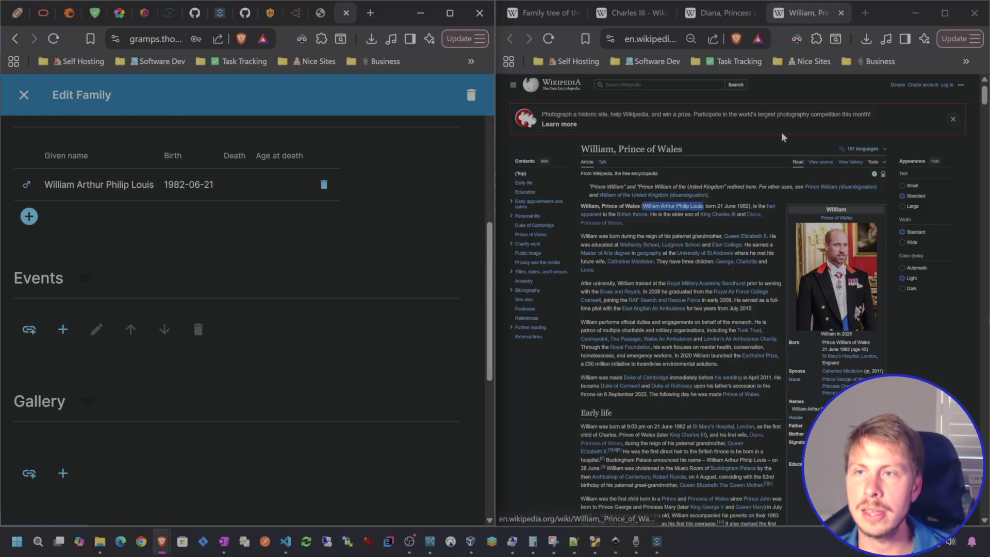
pyautogui.click(720, 14)
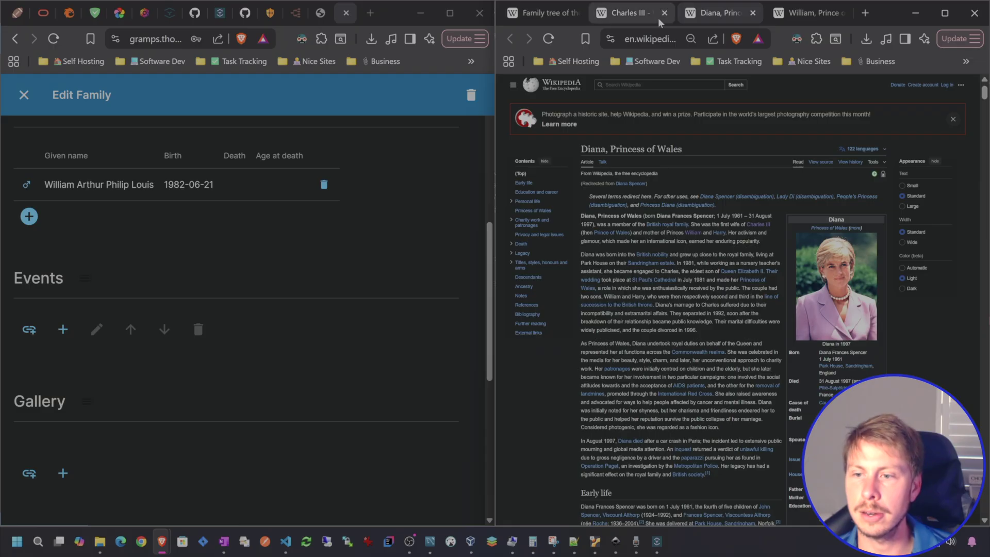
pyautogui.scroll(-3, 835, 321)
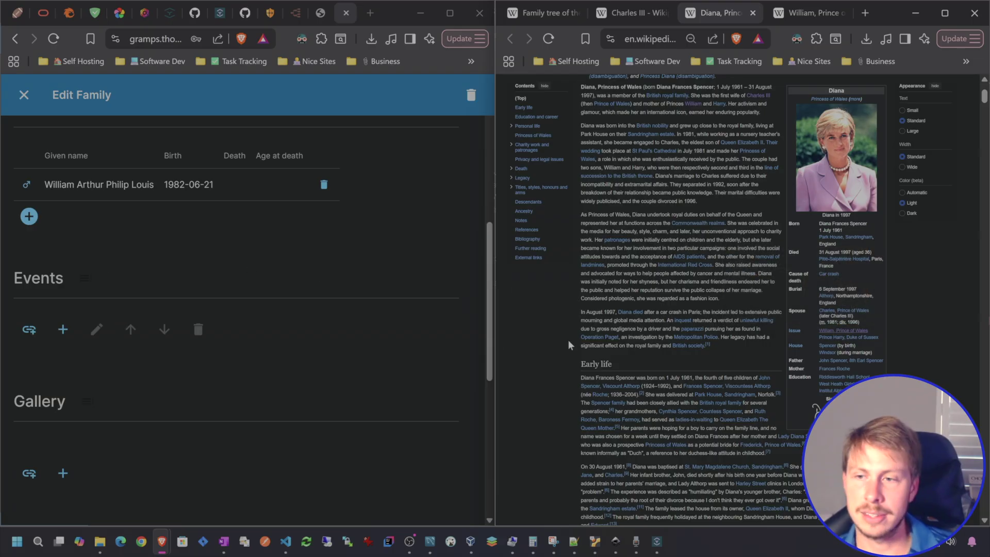
pyautogui.click(62, 329)
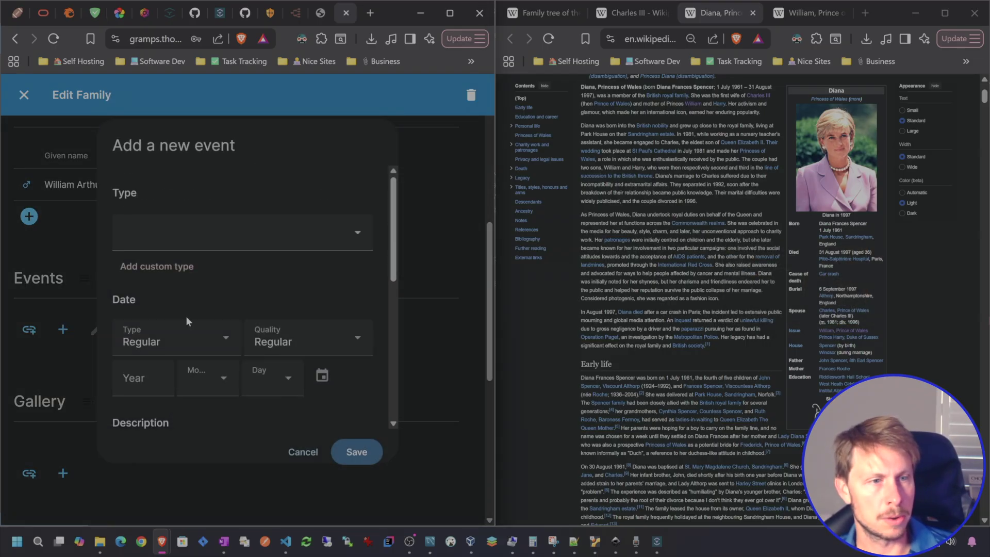
pyautogui.click(229, 236)
pyautogui.write('mar')
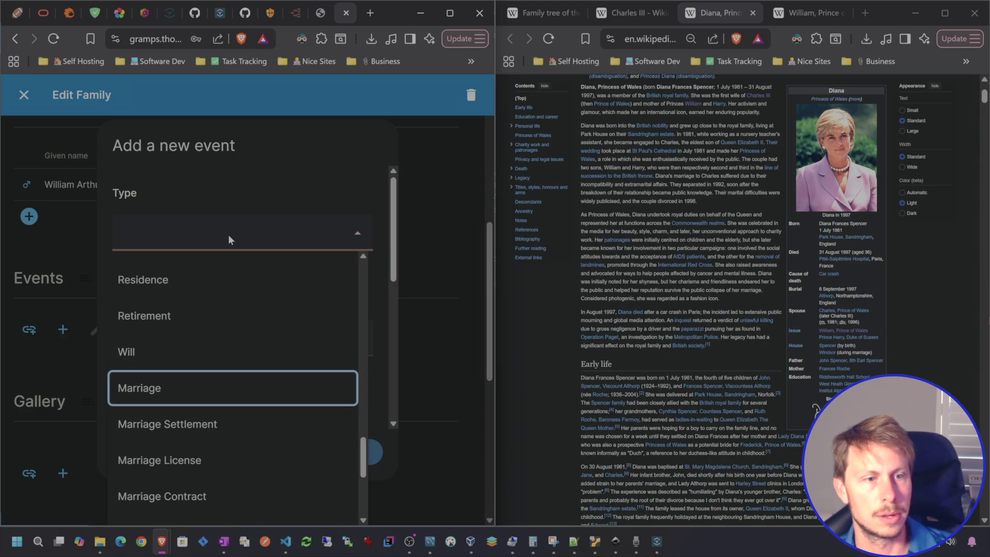
pyautogui.click(169, 388)
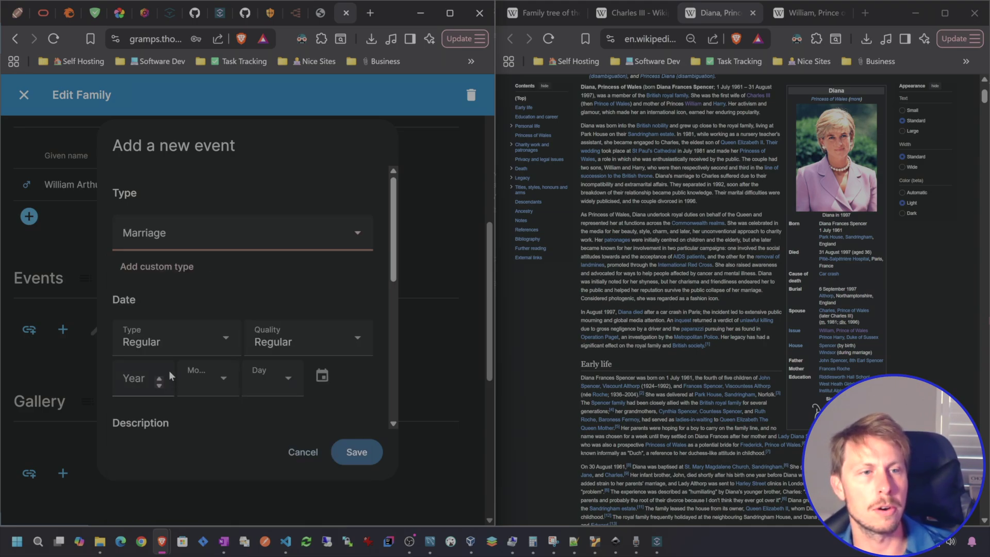
# - Date the marriage estimated about 1981-01-01 and save the event
pyautogui.click(330, 342)
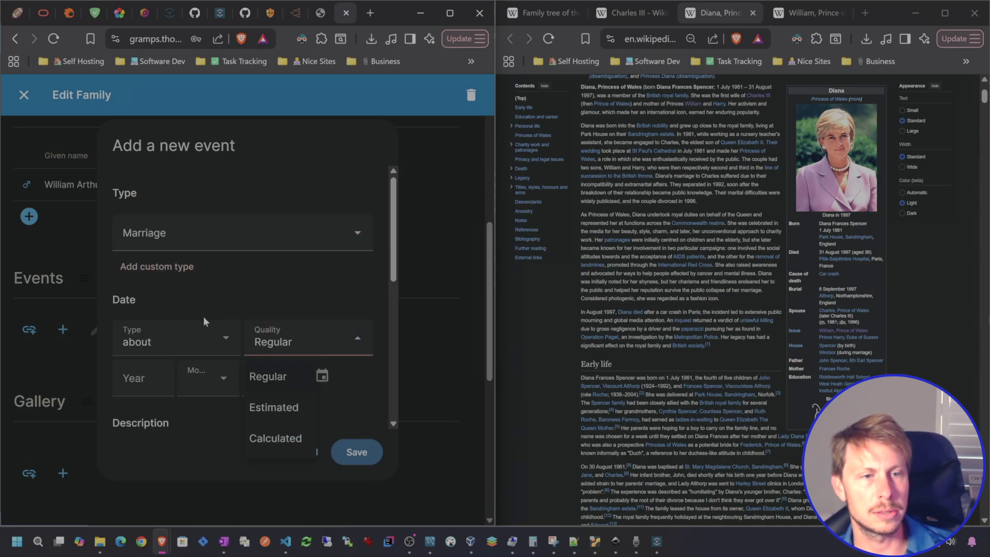
pyautogui.click(275, 409)
pyautogui.click(163, 345)
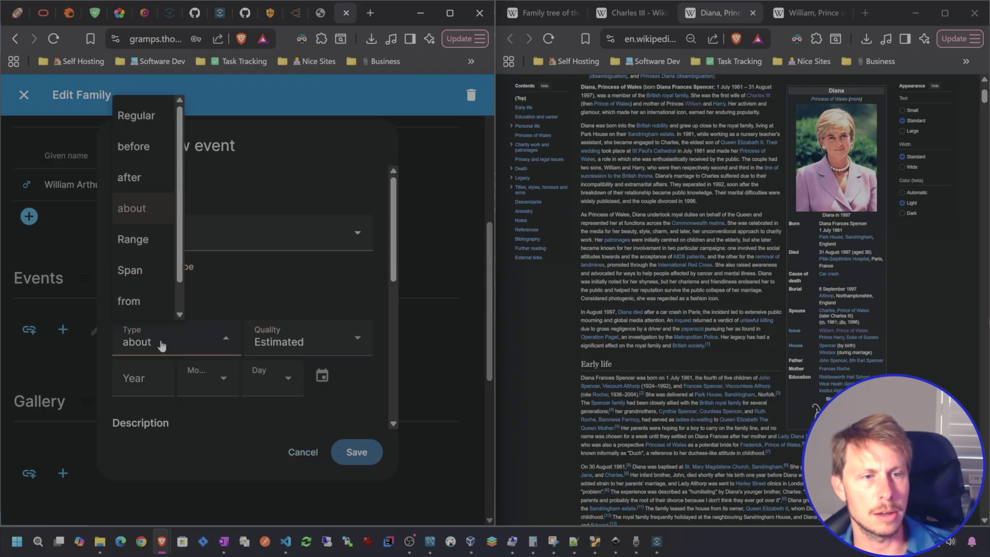
pyautogui.click(256, 290)
pyautogui.click(135, 379)
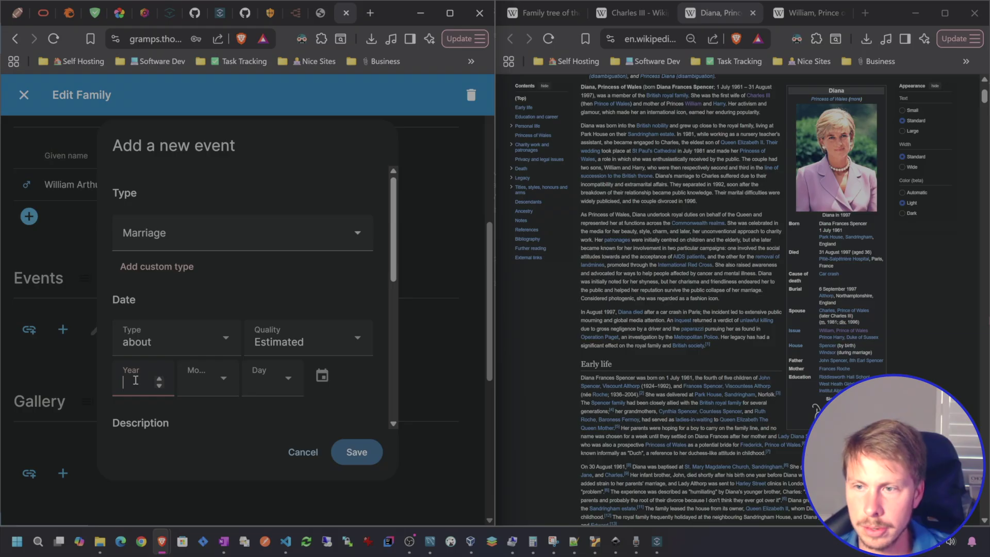
pyautogui.write('1981')
pyautogui.click(206, 379)
pyautogui.click(214, 146)
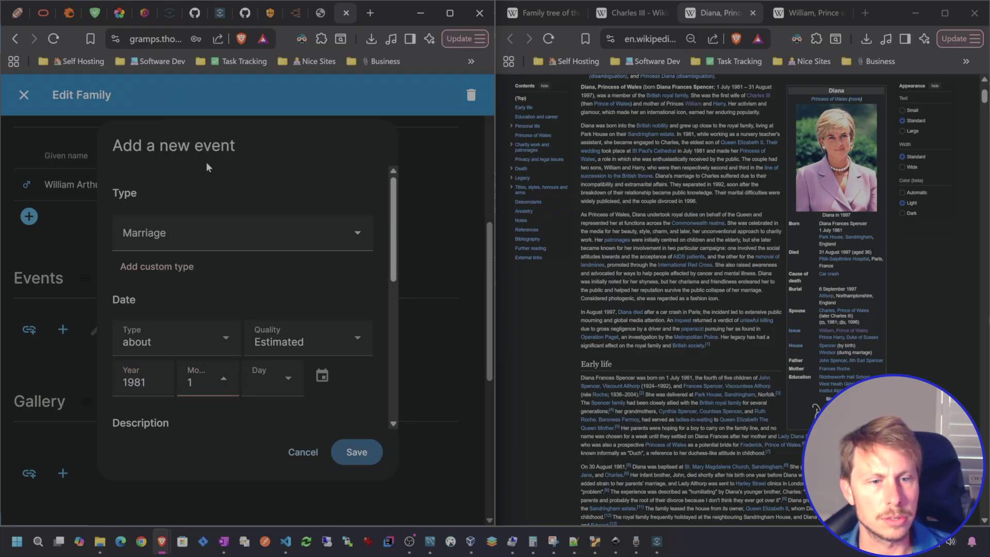
pyautogui.click(274, 380)
pyautogui.click(286, 148)
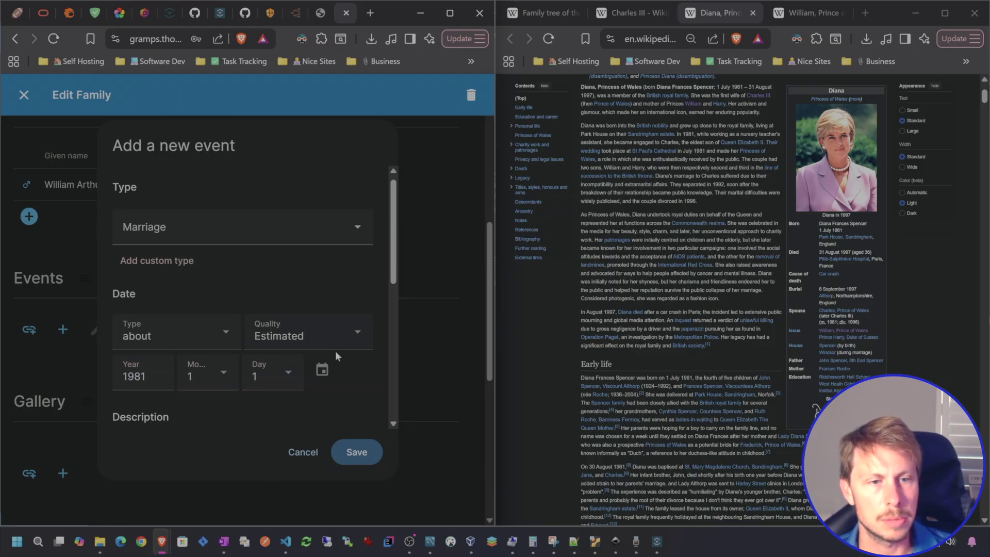
pyautogui.scroll(-4, 336, 350)
pyautogui.press('Return')
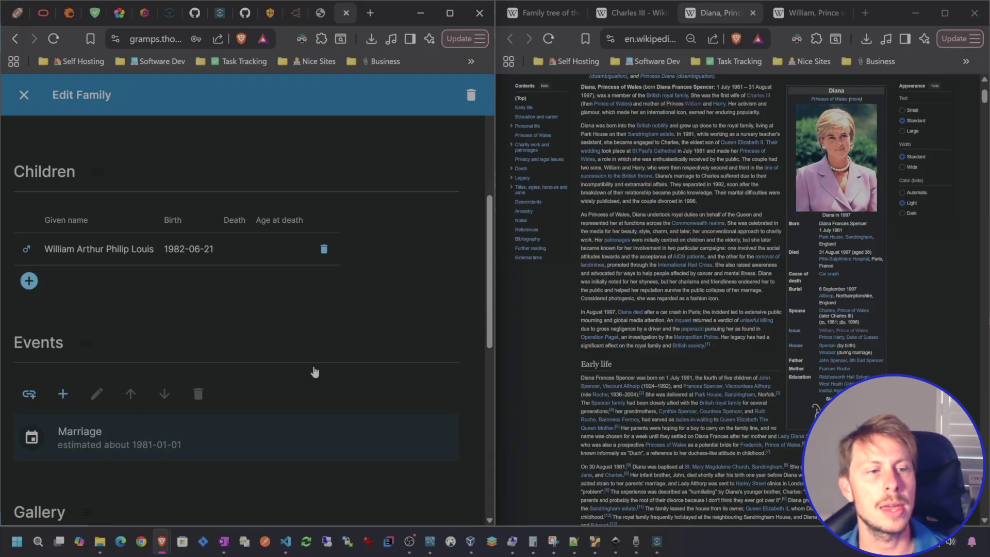
# - Scroll through the family record to check William as child and the Marriage entry
pyautogui.scroll(6, 215, 328)
pyautogui.scroll(-5, 273, 322)
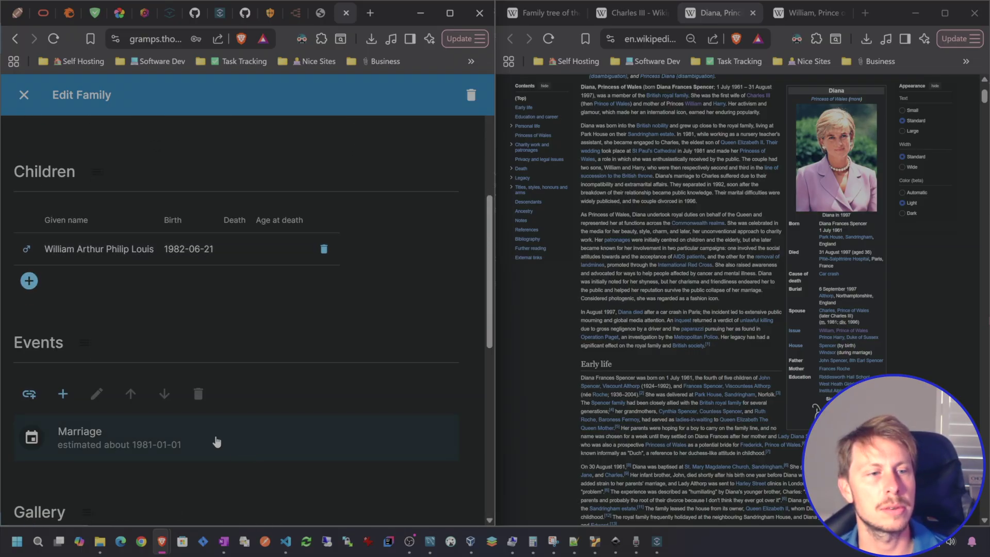
pyautogui.scroll(-3, 164, 367)
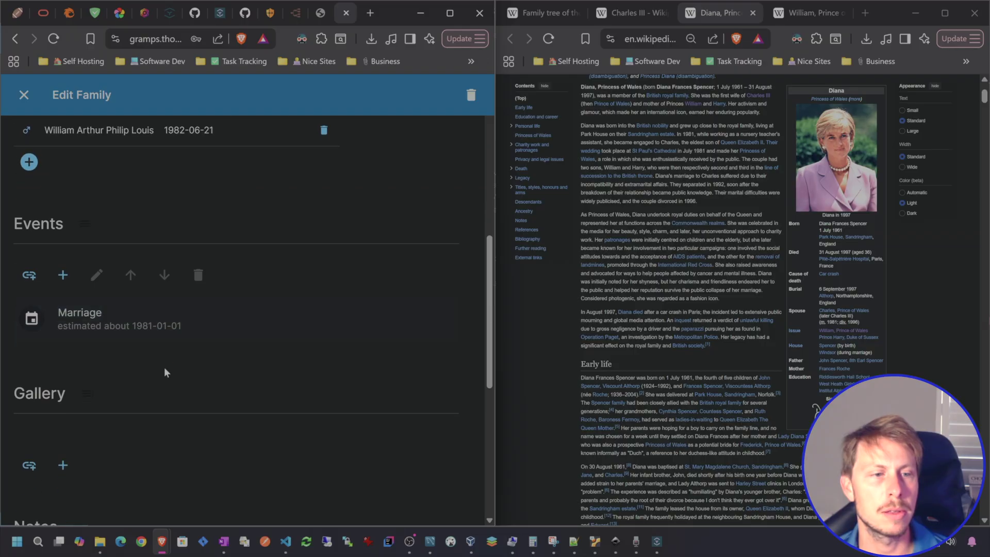
pyautogui.scroll(3, 222, 361)
pyautogui.scroll(5, 227, 363)
pyautogui.scroll(-6, 227, 363)
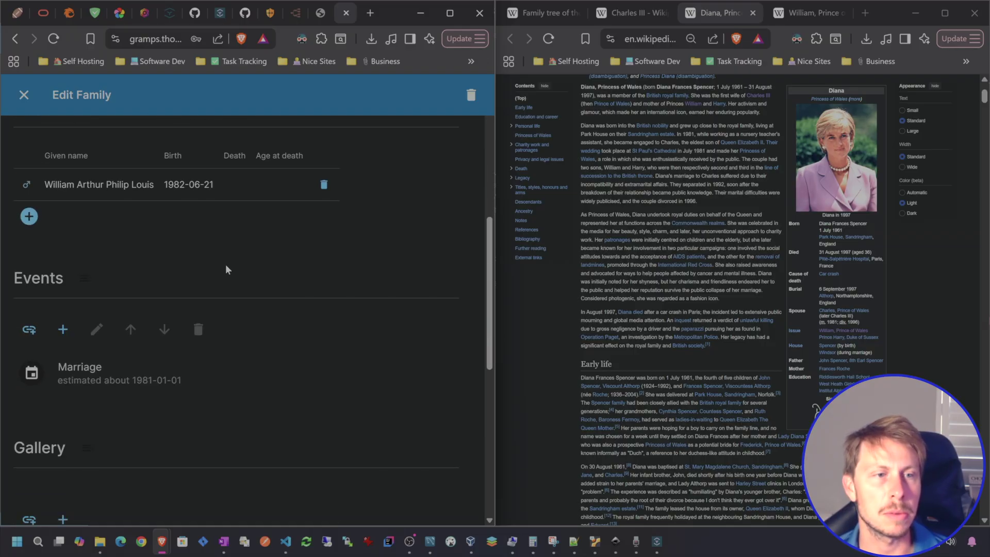
pyautogui.scroll(5, 201, 279)
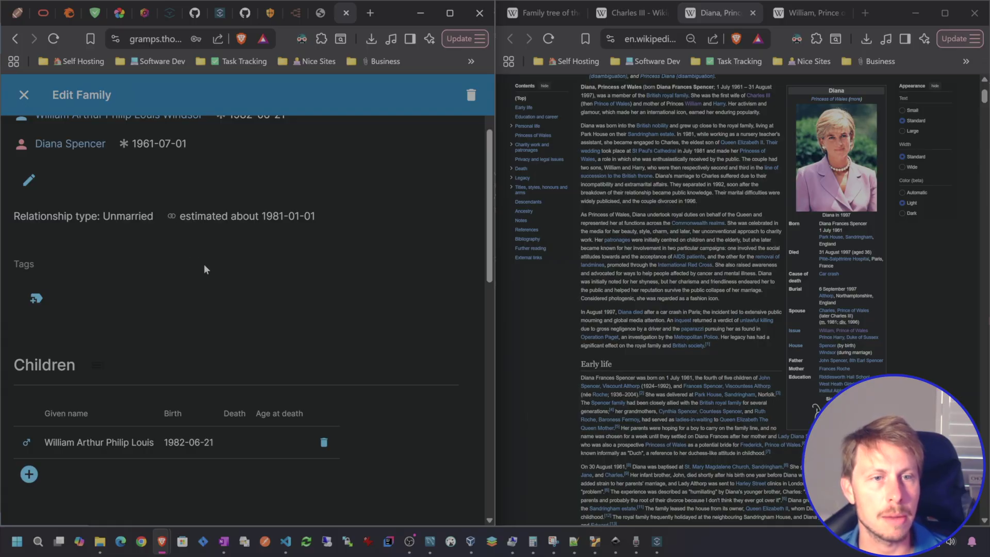
pyautogui.scroll(-5, 221, 267)
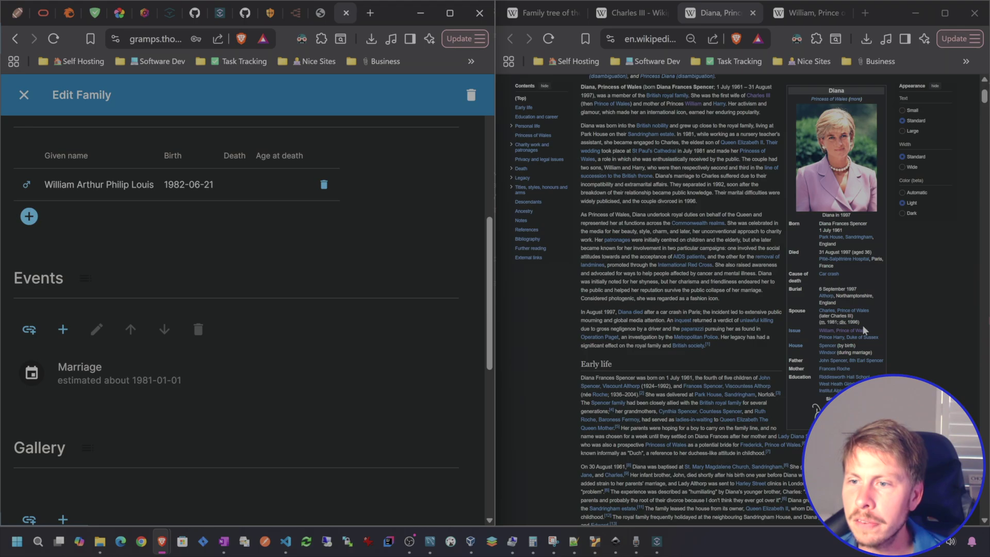
# - Add a Divorce event to the family, dated estimated 1996-01-01
pyautogui.click(63, 330)
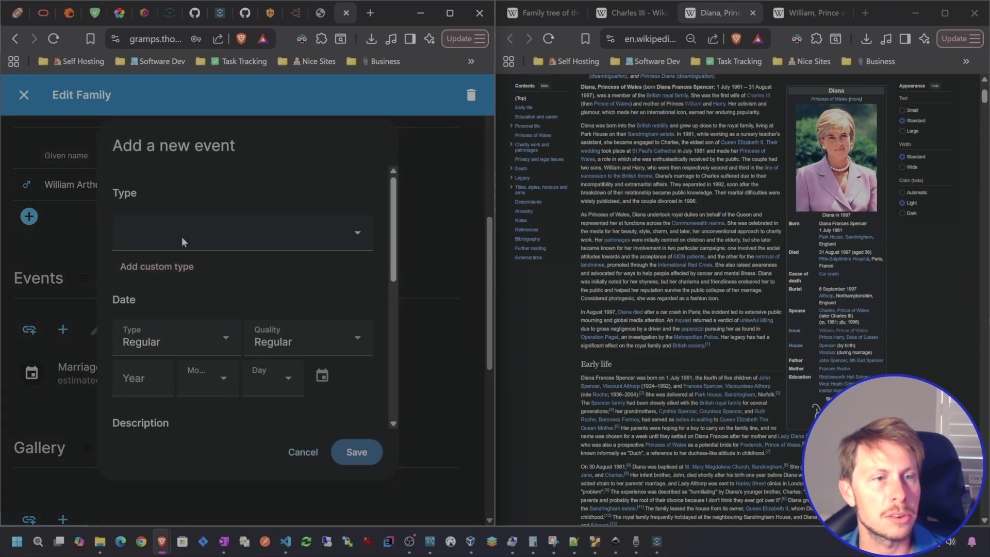
pyautogui.click(182, 236)
pyautogui.press('i')
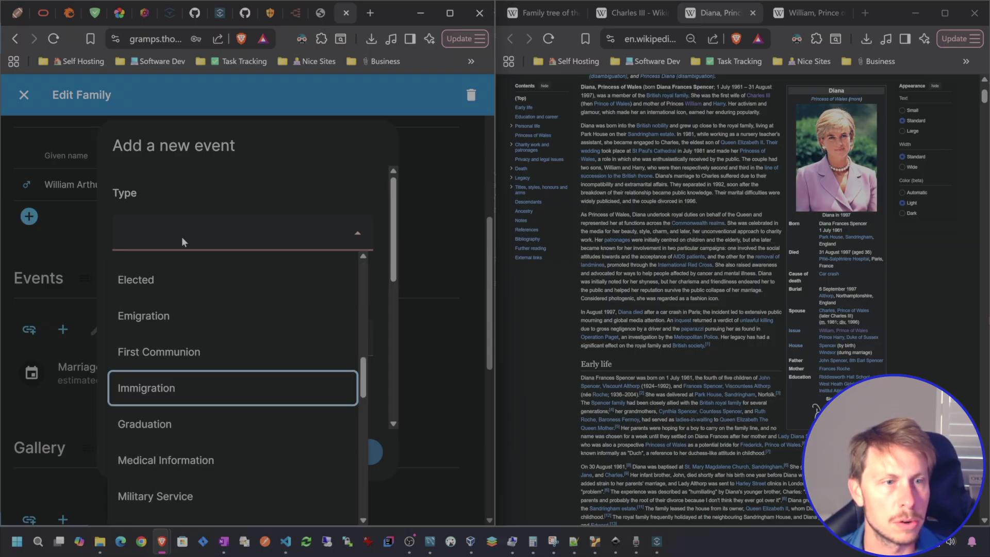
pyautogui.press('d')
pyautogui.click(207, 401)
pyautogui.click(305, 341)
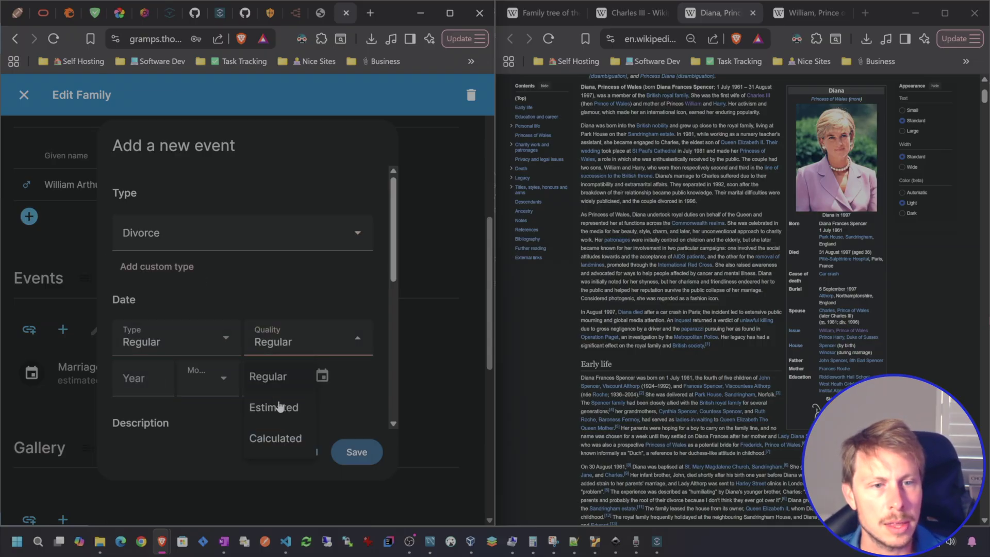
pyautogui.click(279, 407)
pyautogui.click(136, 378)
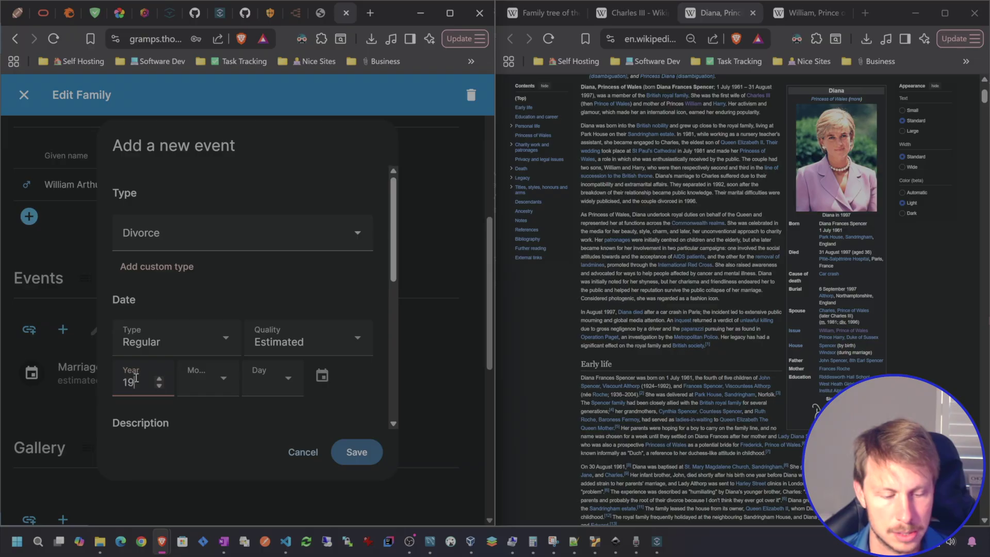
pyautogui.press('Tab')
pyautogui.write('1')
pyautogui.press('Tab')
pyautogui.click(277, 165)
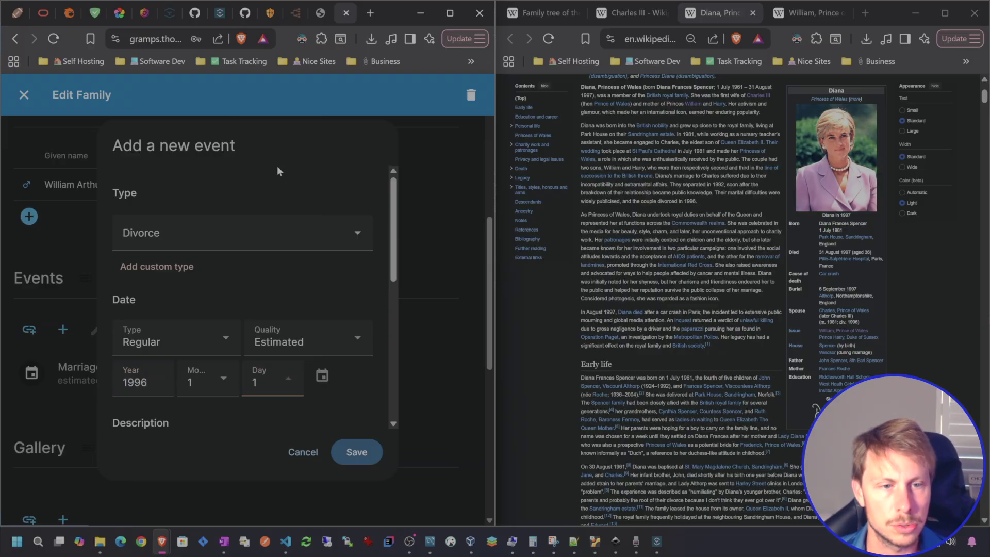
pyautogui.scroll(-3, 286, 410)
pyautogui.click(357, 452)
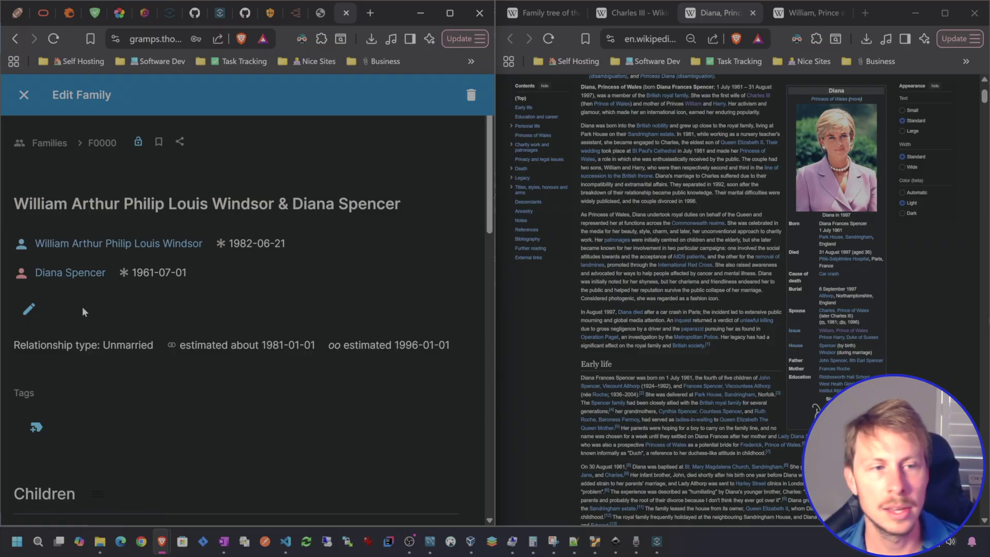
# - Open Diana Spencer's person page and put her record in edit mode
pyautogui.click(88, 273)
pyautogui.scroll(-5, 186, 258)
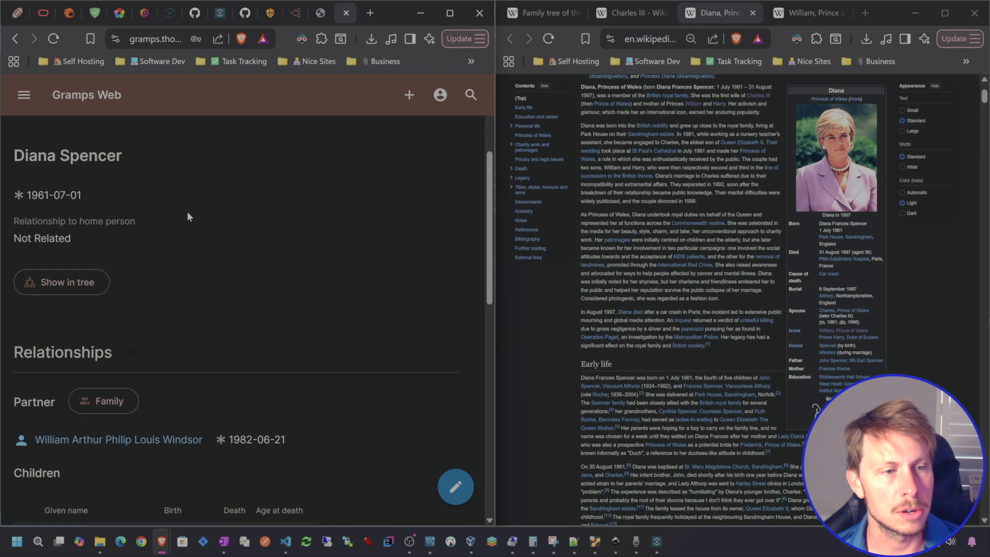
pyautogui.scroll(-2, 216, 263)
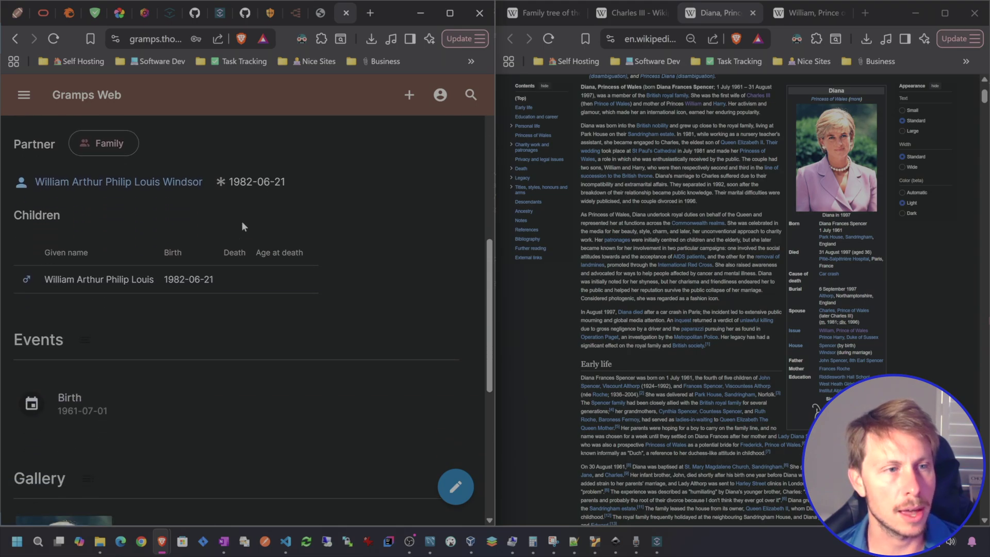
pyautogui.scroll(-1, 87, 341)
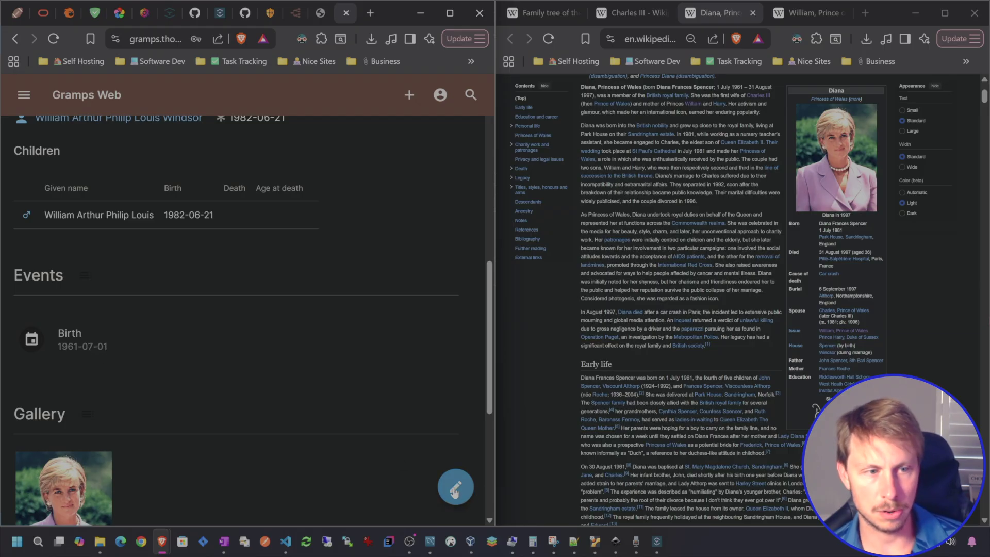
pyautogui.click(455, 490)
pyautogui.scroll(-7, 141, 270)
pyautogui.scroll(1, 115, 222)
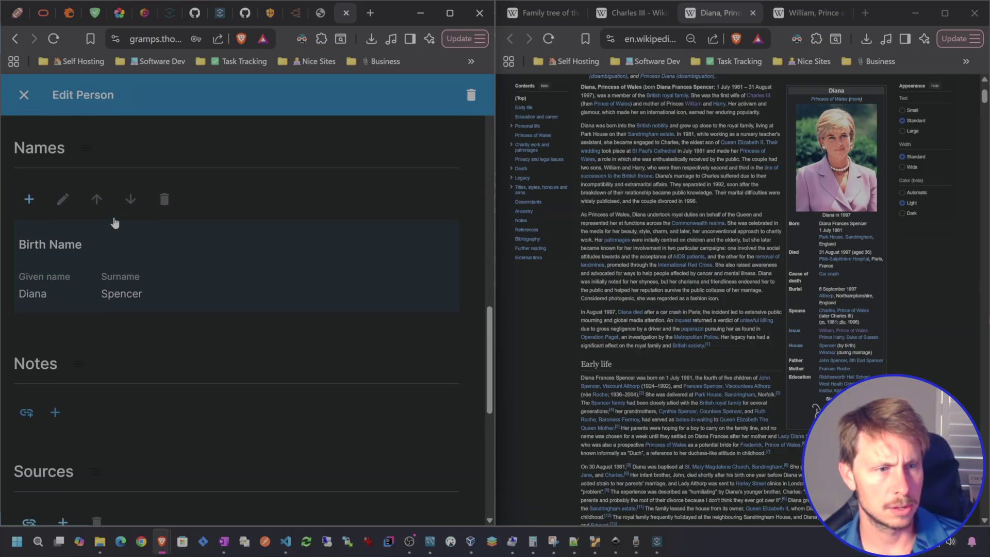
pyautogui.scroll(-10, 115, 221)
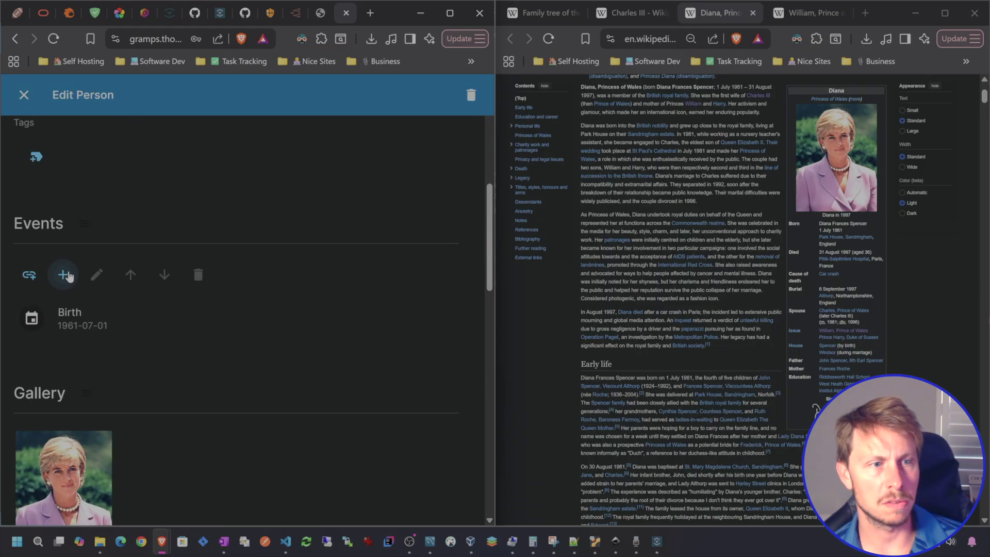
# - Add a Death event dated 1997-08-31 to Diana's record
pyautogui.click(67, 276)
pyautogui.click(265, 234)
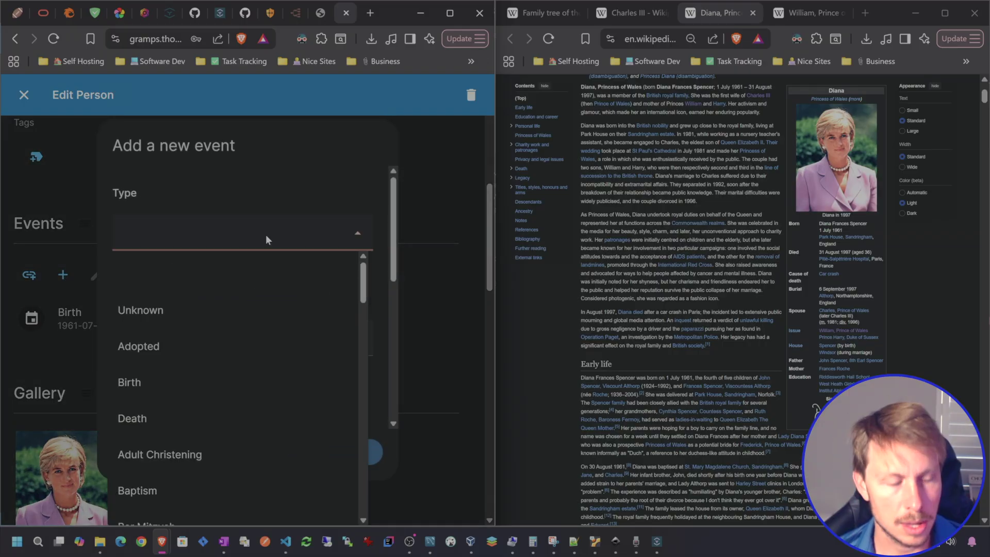
pyautogui.click(146, 420)
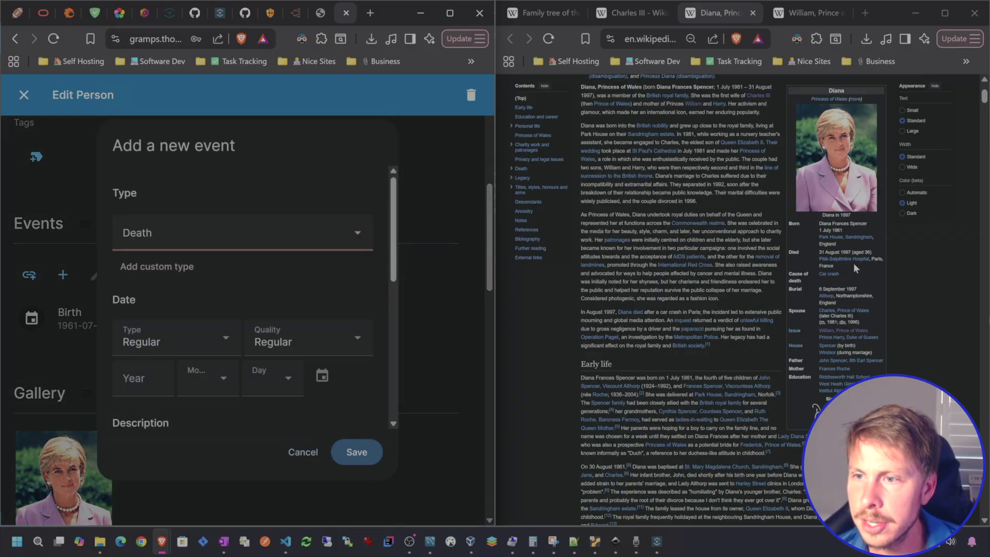
pyautogui.click(133, 378)
pyautogui.write('1997')
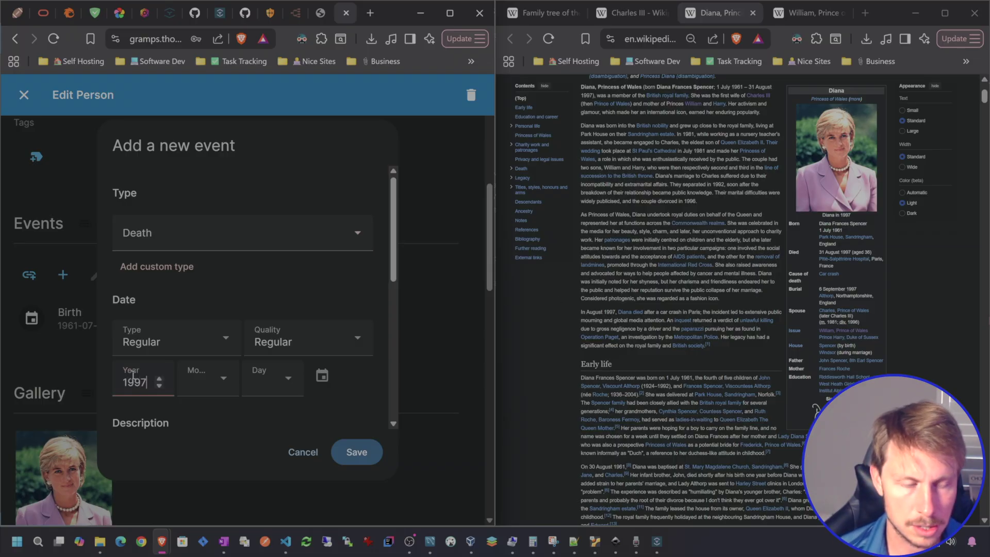
pyautogui.click(196, 384)
pyautogui.scroll(-1, 190, 330)
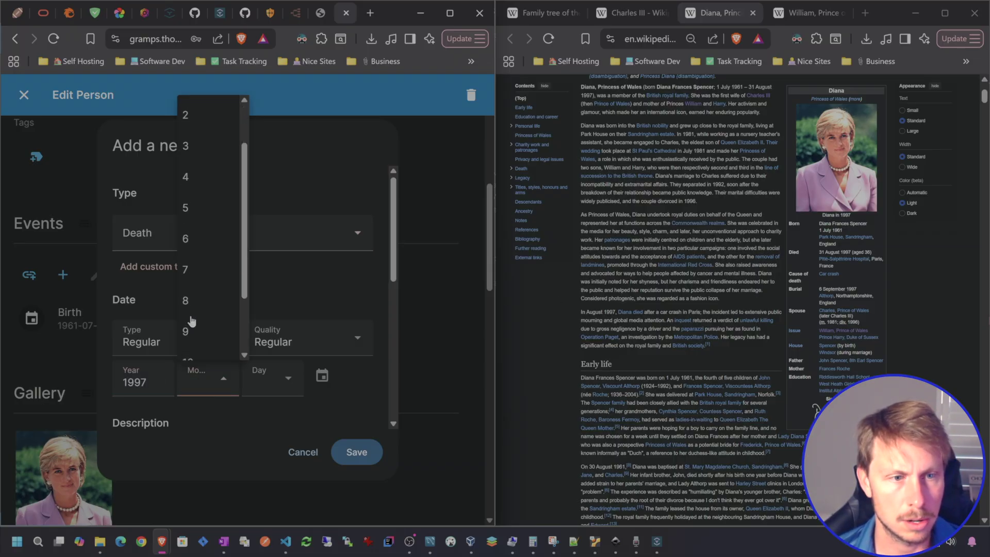
pyautogui.click(196, 309)
pyautogui.click(272, 382)
pyautogui.click(314, 342)
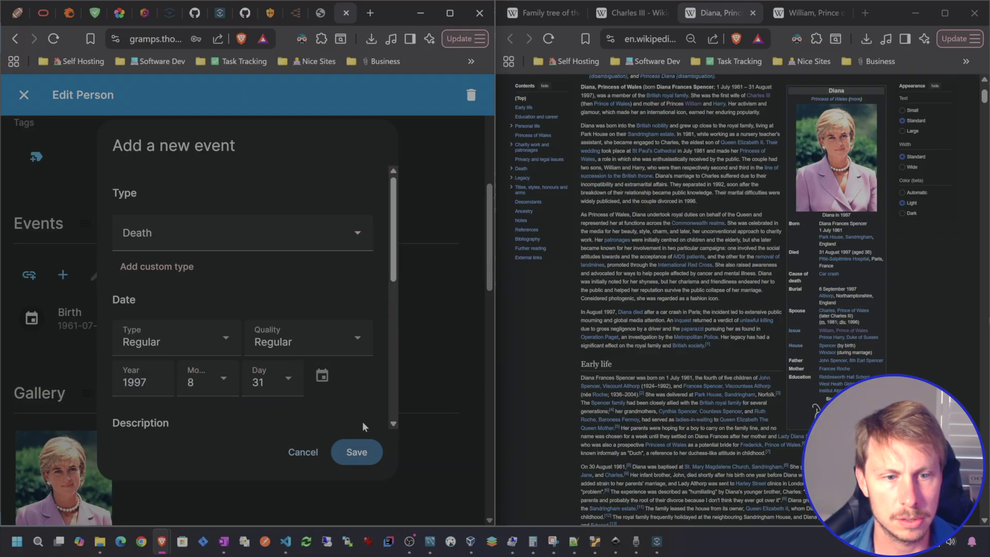
pyautogui.click(357, 452)
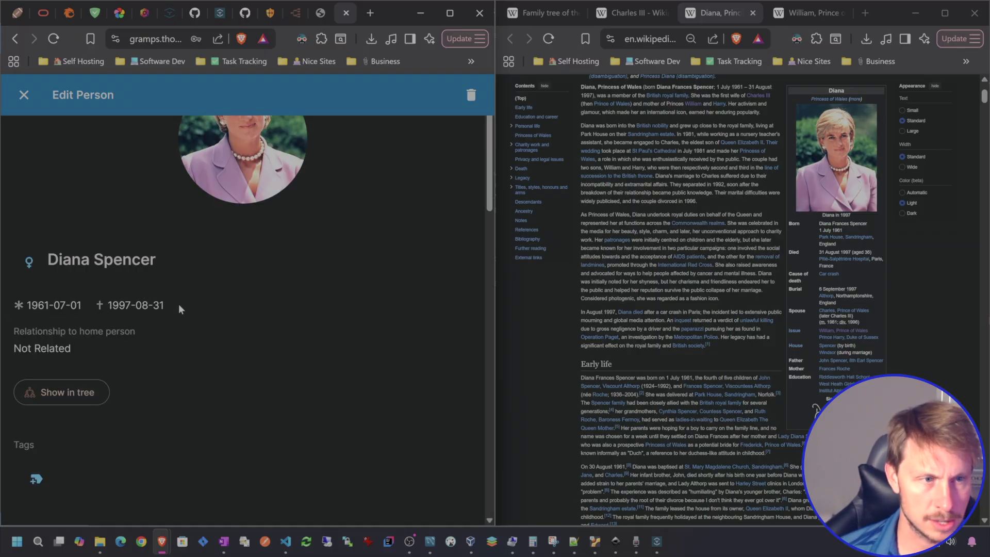
pyautogui.scroll(2, 155, 305)
# - Replace William with Charles Philip Arthur George Windsor as father of family F0000 and save
pyautogui.click(24, 95)
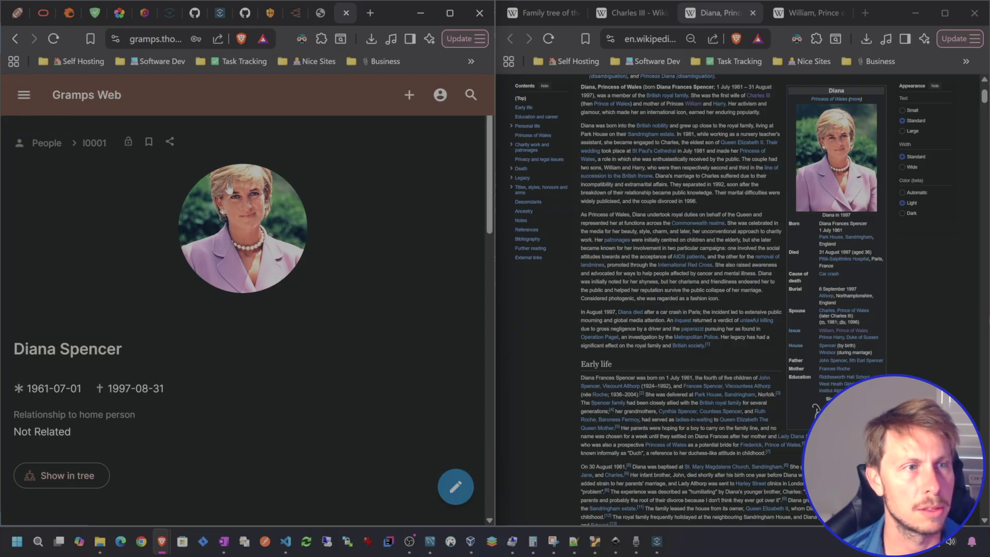
pyautogui.click(24, 95)
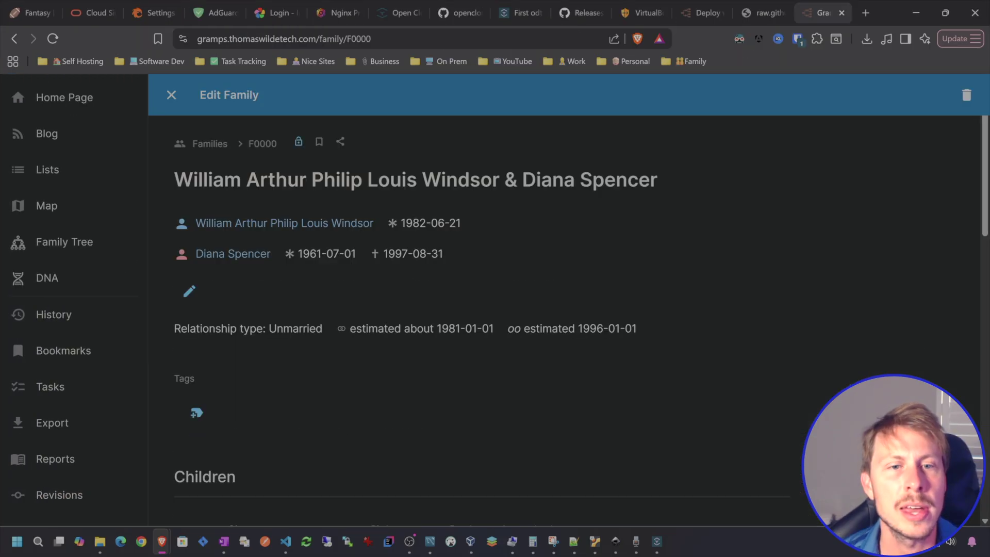
pyautogui.click(191, 294)
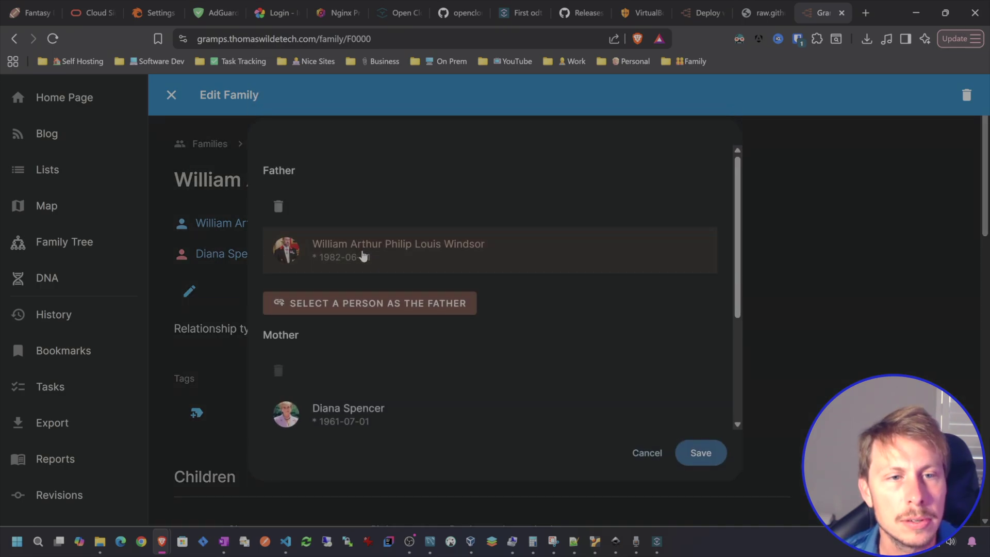
pyautogui.click(279, 208)
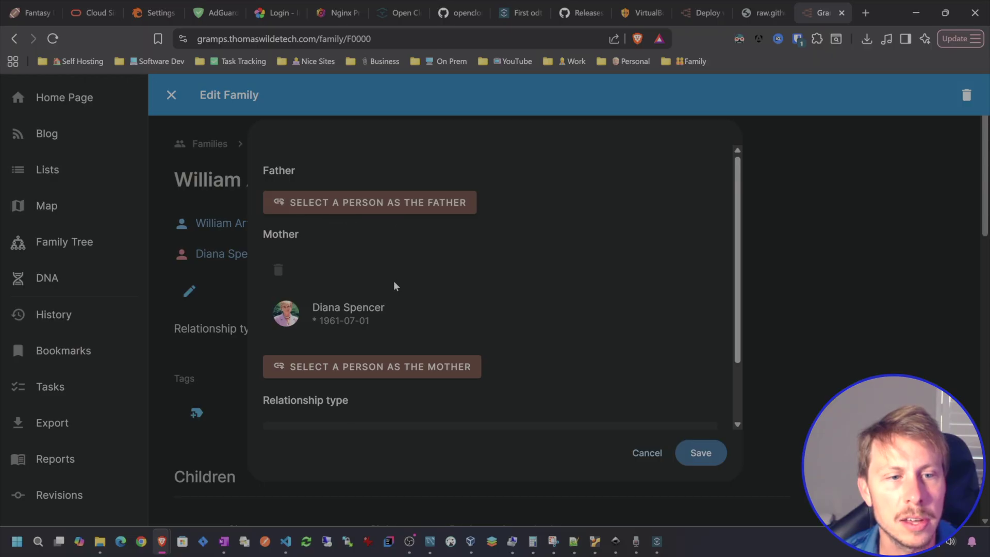
pyautogui.click(371, 203)
pyautogui.click(353, 382)
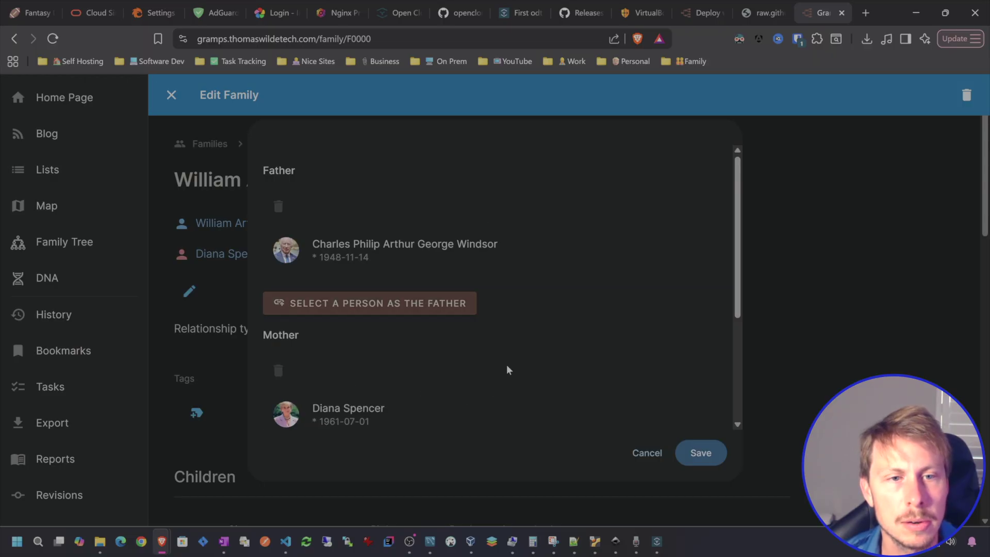
pyautogui.click(695, 449)
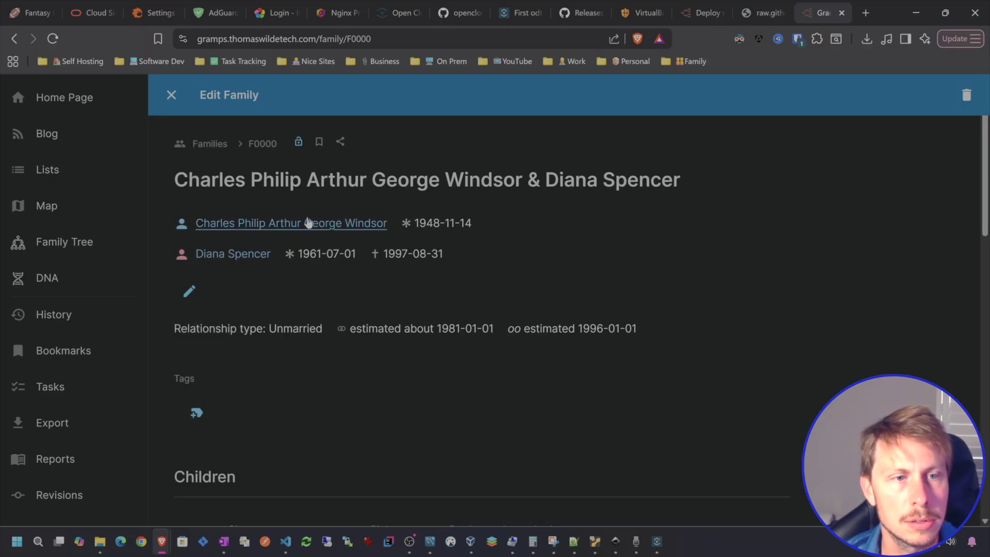
pyautogui.scroll(-1, 253, 164)
pyautogui.scroll(-1, 247, 150)
pyautogui.scroll(-1, 273, 289)
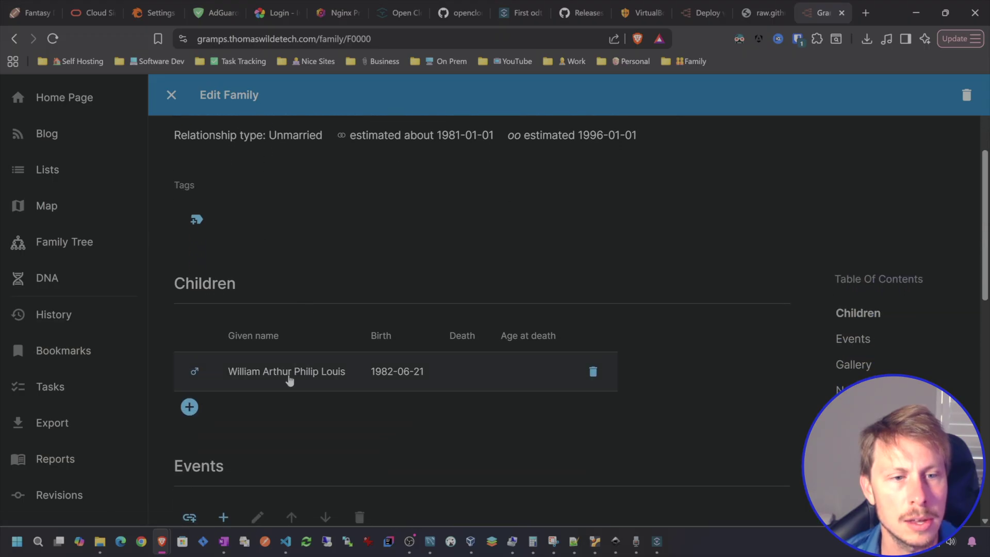
pyautogui.scroll(3, 583, 296)
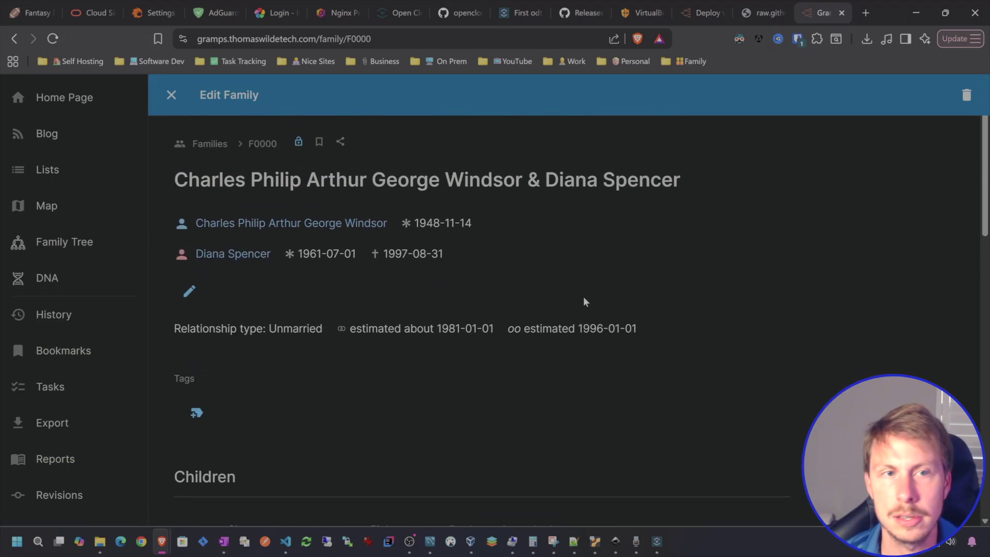
pyautogui.click(171, 95)
# - Open the Relationship Graph and centre it on Charles and Diana with William below
pyautogui.click(65, 242)
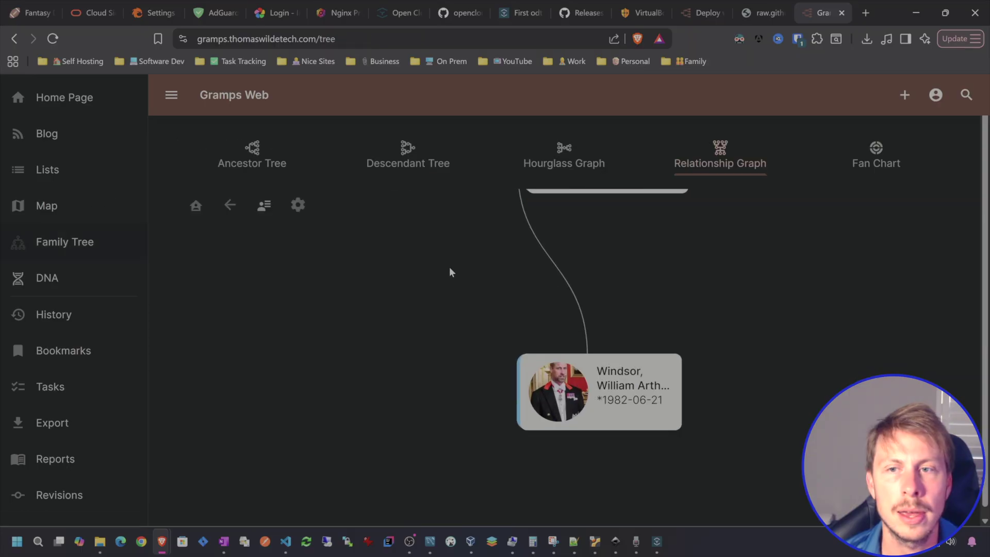
pyautogui.scroll(-1, 462, 255)
pyautogui.click(196, 206)
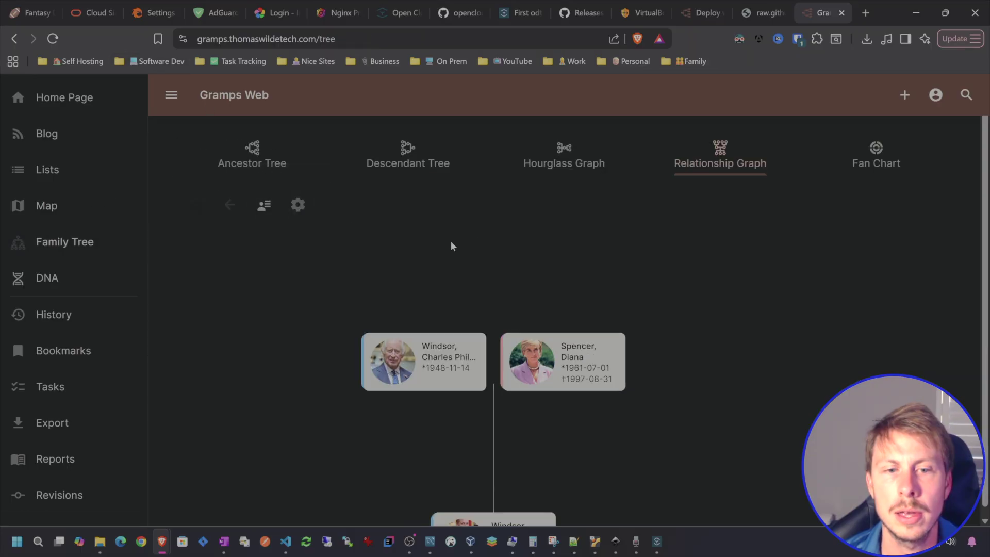
pyautogui.scroll(-2, 526, 258)
pyautogui.scroll(4, 534, 313)
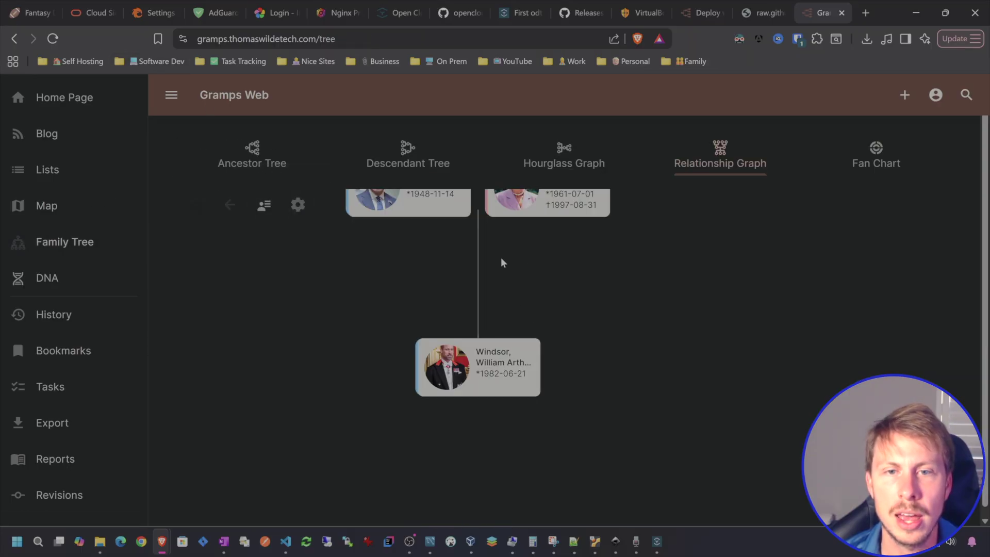